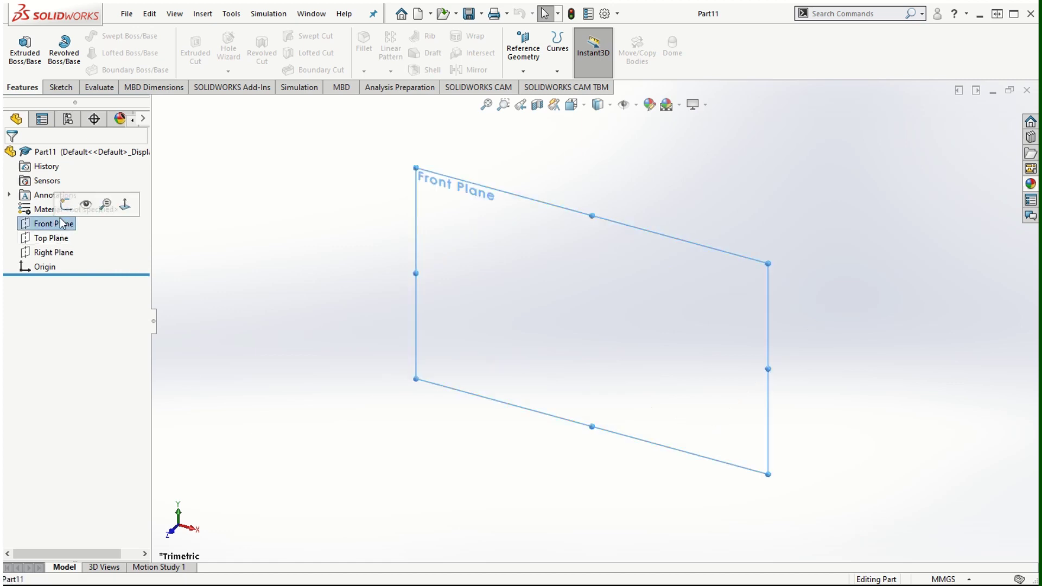
Sketch a center rectangle about 33 mm wide and 29 mm high on the Front Plane, centred on the origin
{"action": "left_click", "coordinate": [67, 205]}
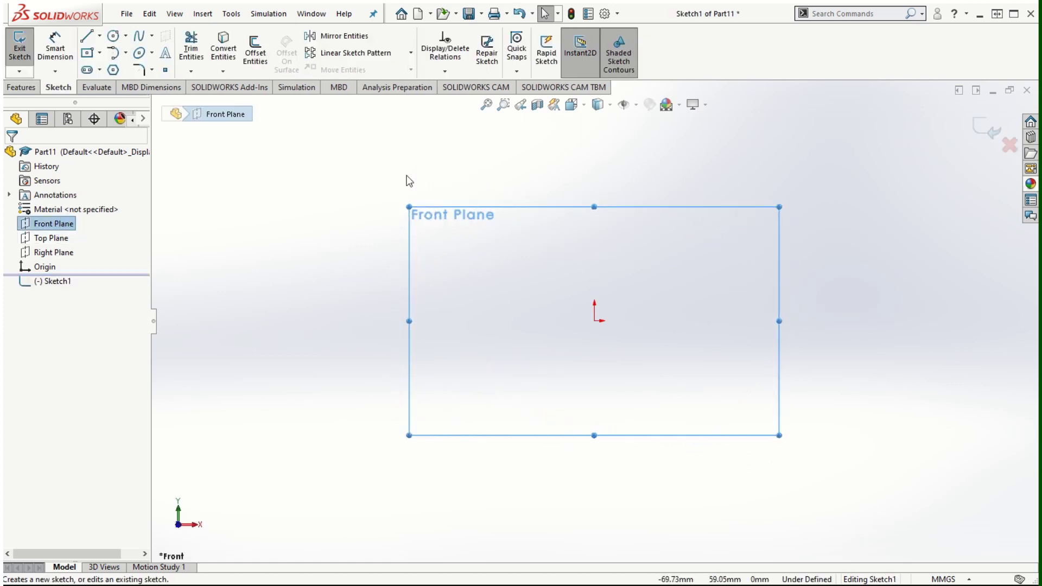
{"action": "left_click", "coordinate": [88, 52]}
{"action": "left_click", "coordinate": [594, 321]}
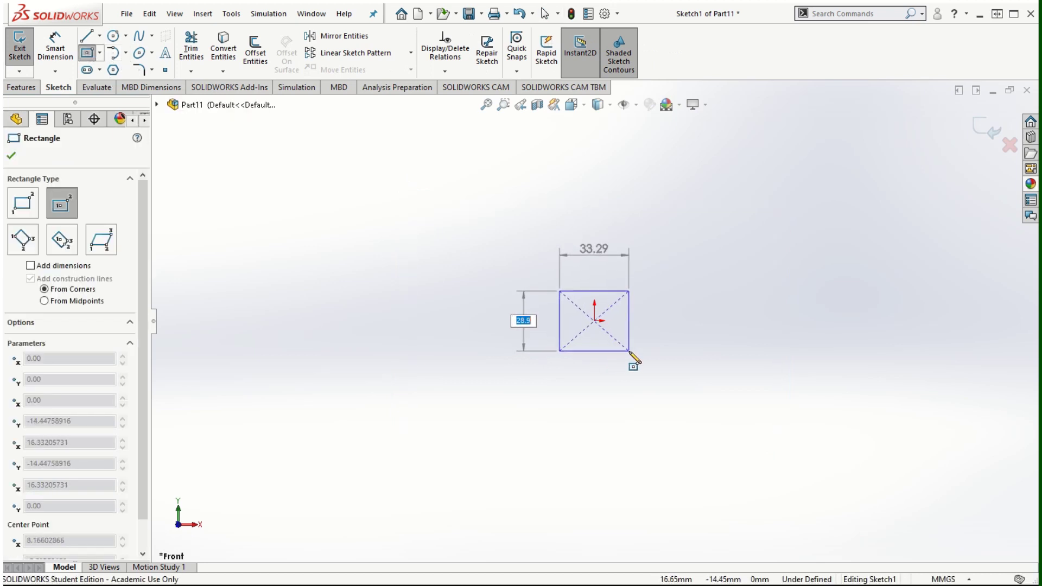
{"action": "left_click", "coordinate": [630, 350]}
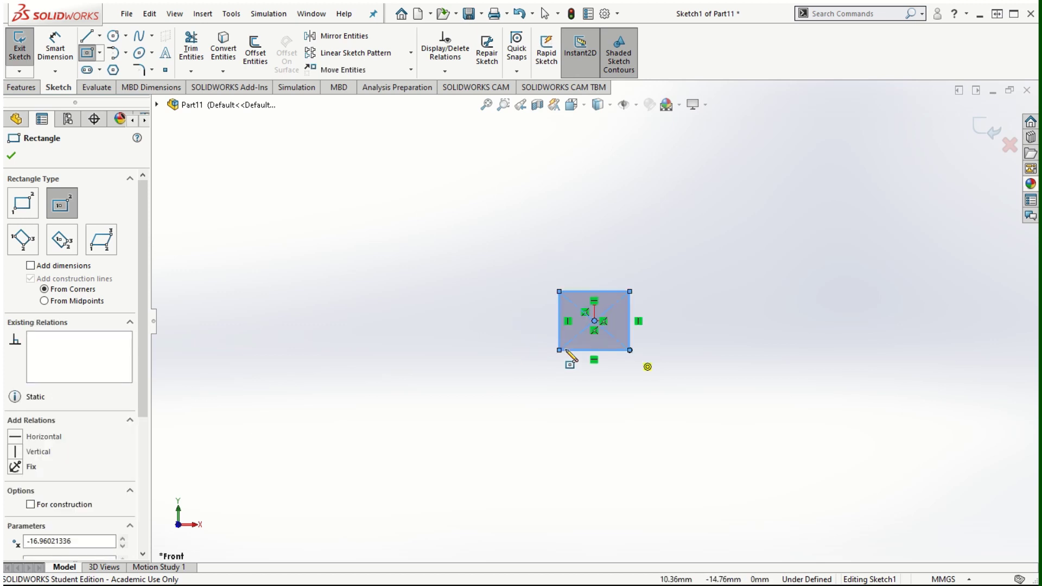
{"action": "left_click", "coordinate": [11, 156]}
Extrude the rectangle as a blind boss 506 mm deep to form a long bar
{"action": "left_click", "coordinate": [22, 87]}
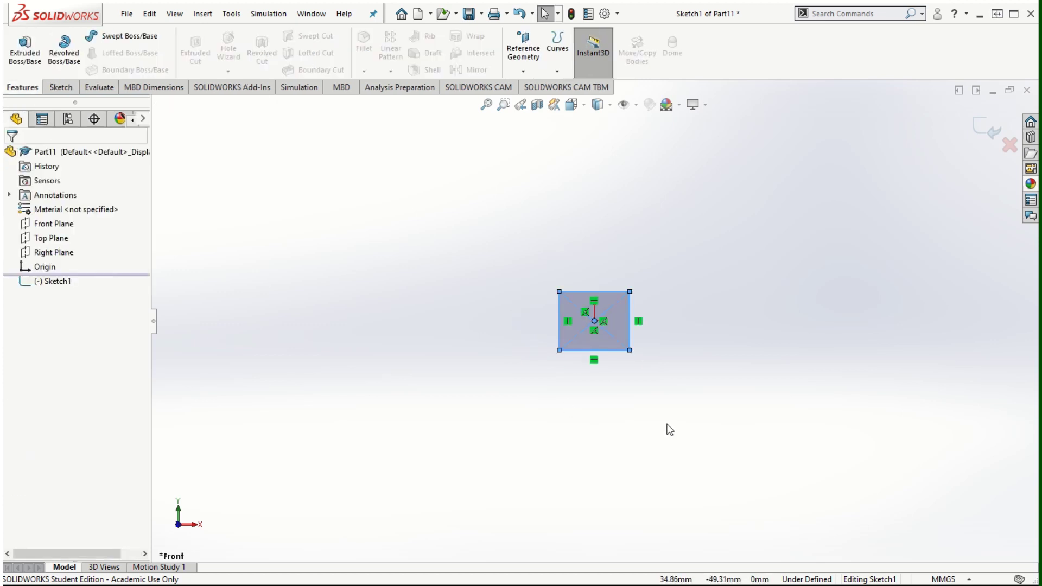
{"action": "left_click", "coordinate": [25, 50]}
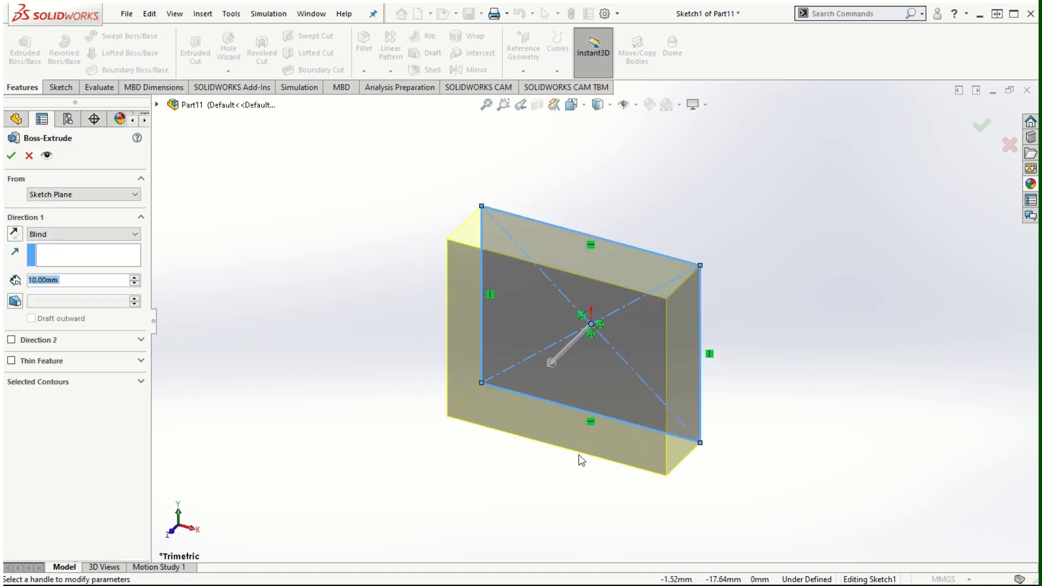
{"action": "left_click_drag", "start_coordinate": [580, 333], "coordinate": [332, 502]}
{"action": "scroll", "coordinate": [509, 462], "scroll_direction": "up", "scroll_amount": 4}
{"action": "left_click_drag", "start_coordinate": [467, 451], "coordinate": [356, 553]}
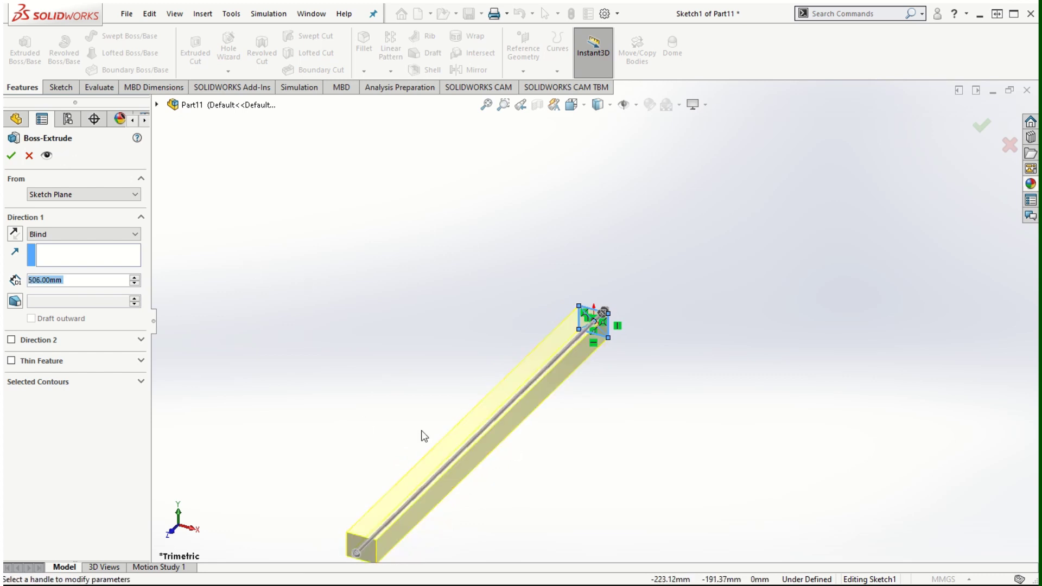
{"action": "middle_click_drag", "start_coordinate": [511, 473], "coordinate": [706, 391]}
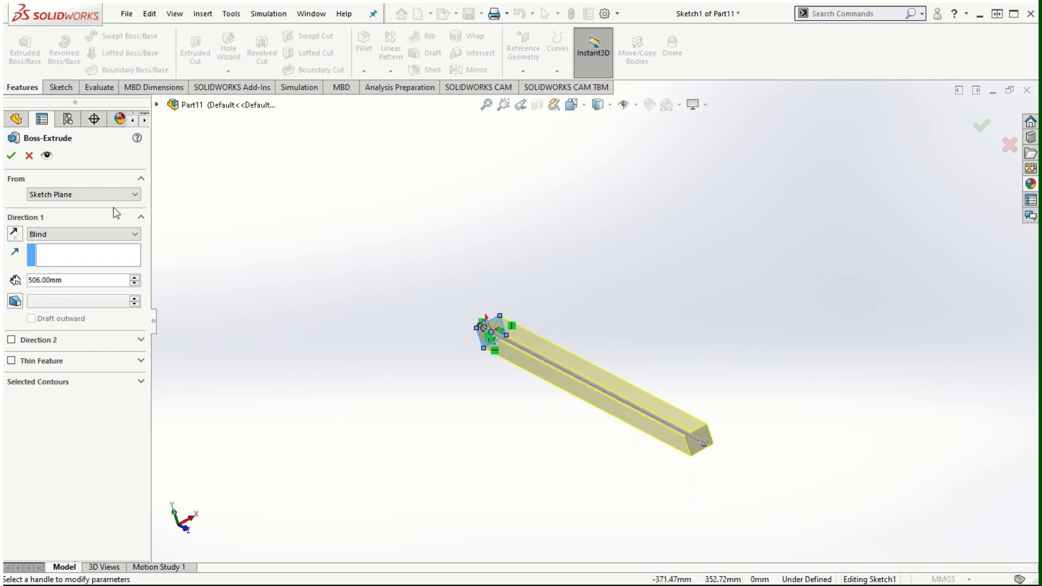
{"action": "left_click", "coordinate": [11, 156]}
Start a Flex feature of the Bending type and choose the extruded bar as the body to flex
{"action": "scroll", "coordinate": [658, 450], "scroll_direction": "down", "scroll_amount": 2}
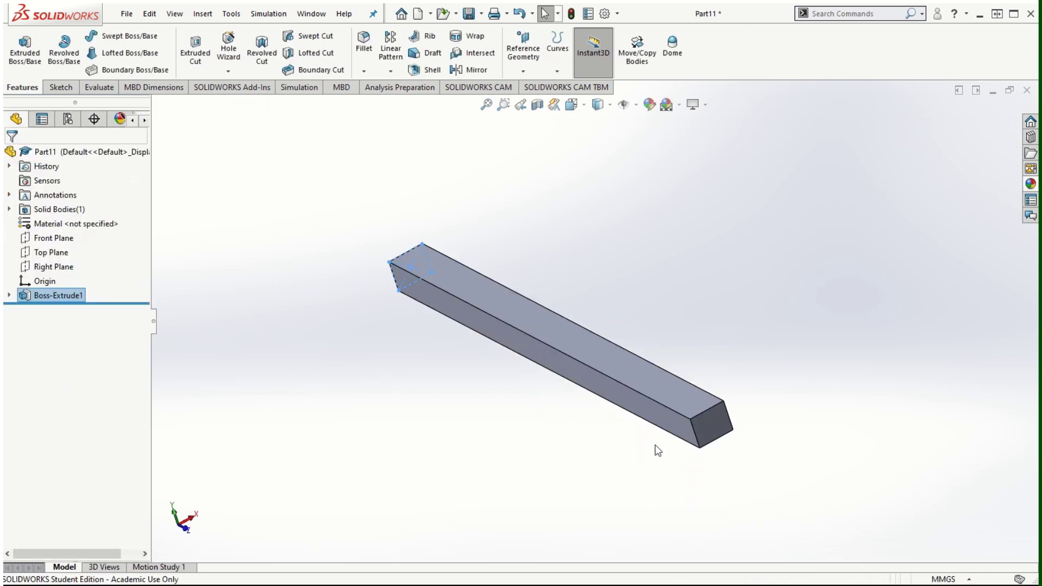
{"action": "middle_click_drag", "start_coordinate": [527, 404], "coordinate": [539, 445]}
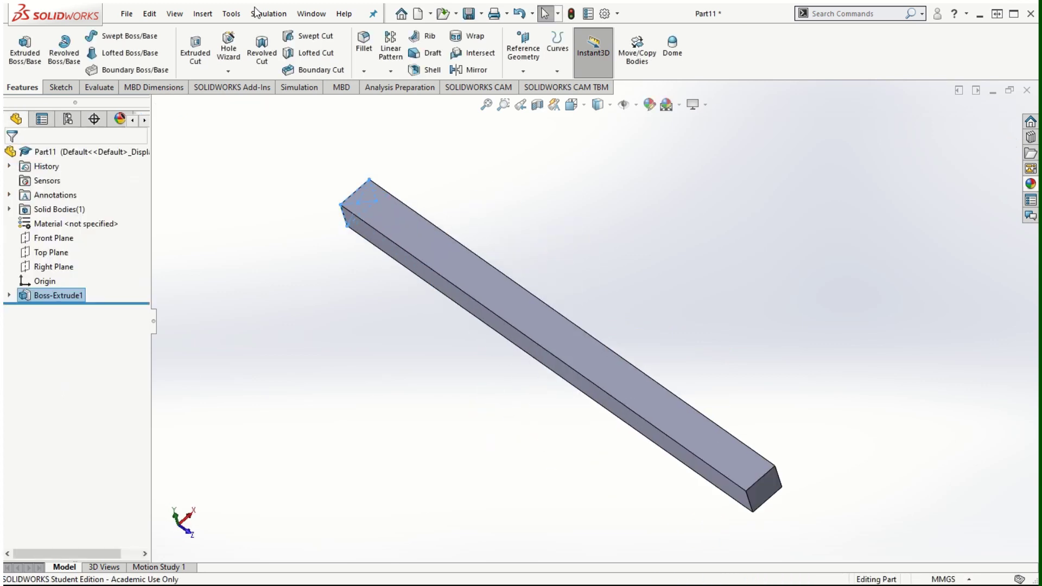
{"action": "left_click", "coordinate": [201, 15]}
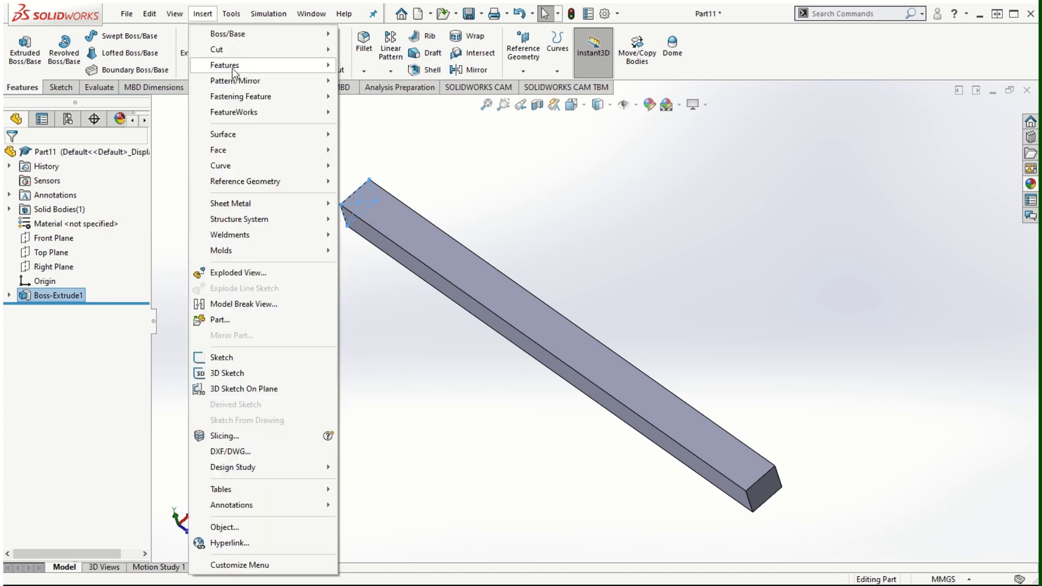
{"action": "mouse_move", "coordinate": [235, 65]}
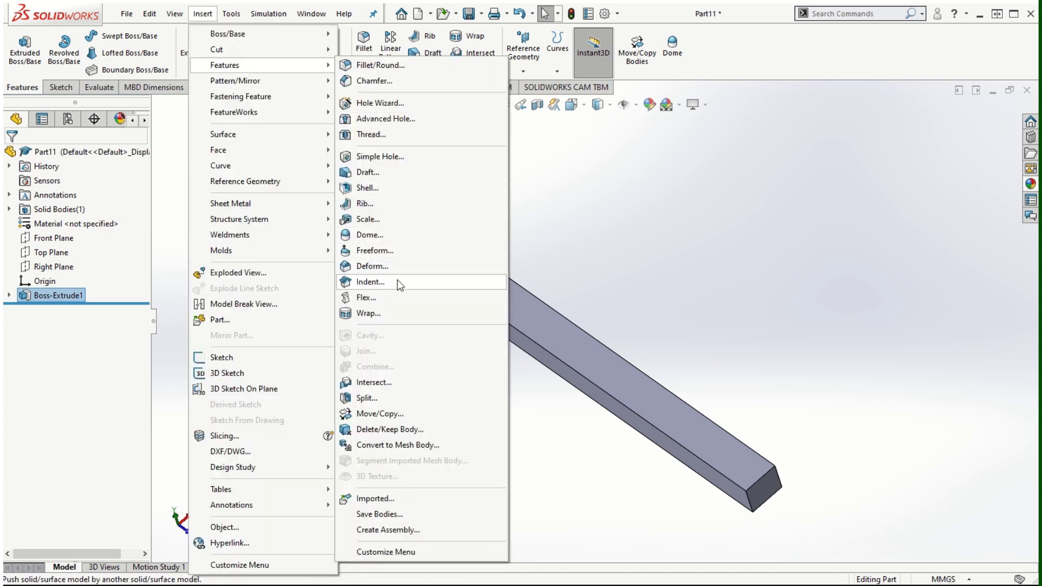
{"action": "left_click", "coordinate": [395, 300]}
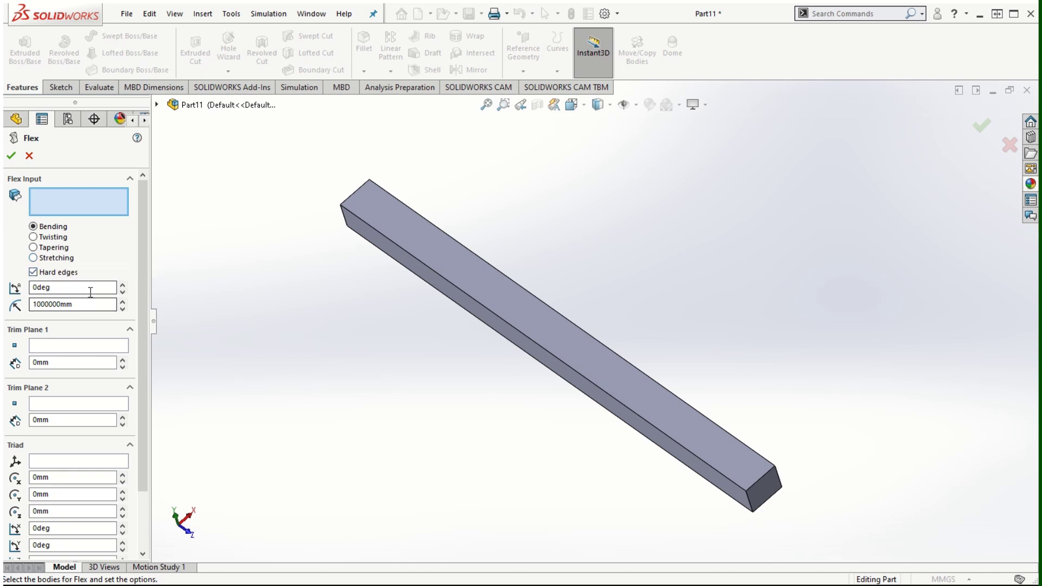
{"action": "left_click_drag", "start_coordinate": [144, 334], "coordinate": [143, 395]}
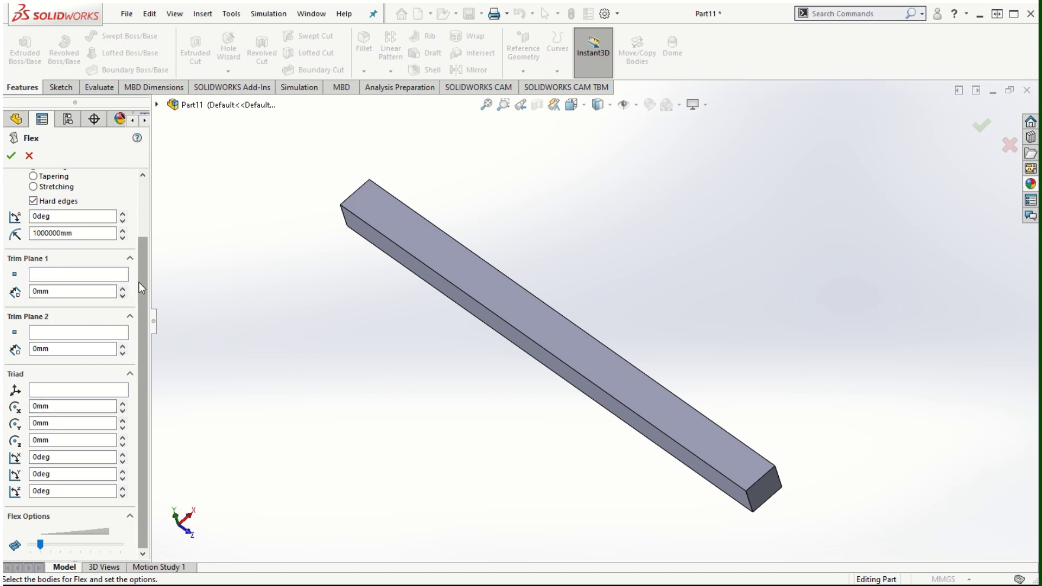
{"action": "left_click_drag", "start_coordinate": [141, 288], "coordinate": [145, 218]}
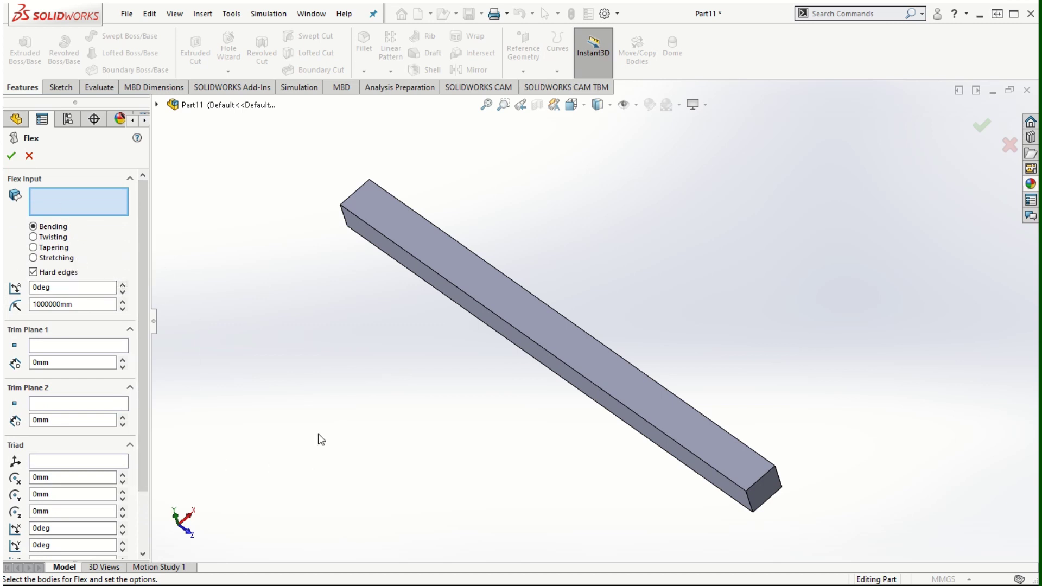
{"action": "key", "text": "z"}
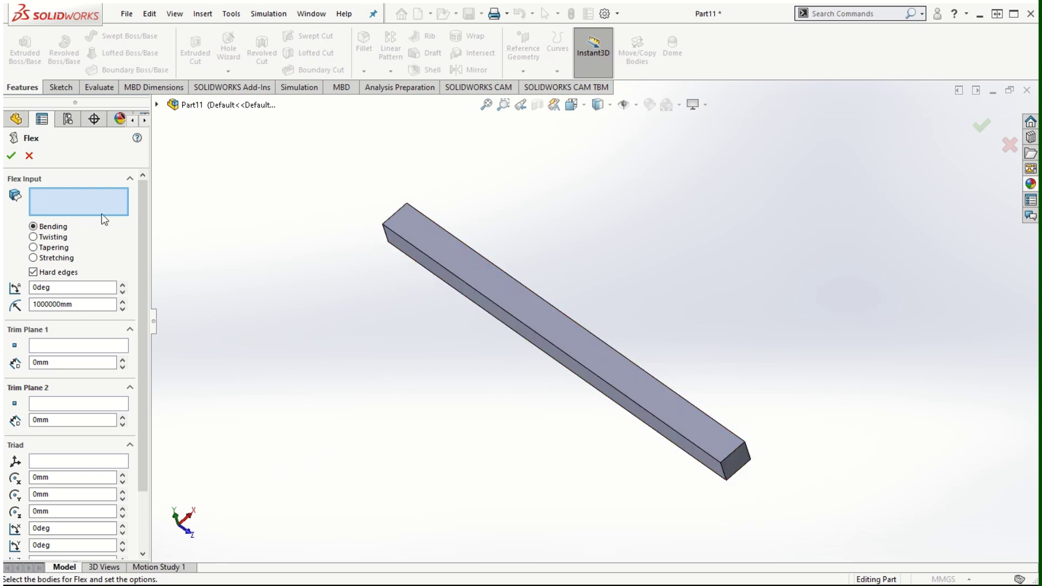
{"action": "left_click", "coordinate": [516, 305]}
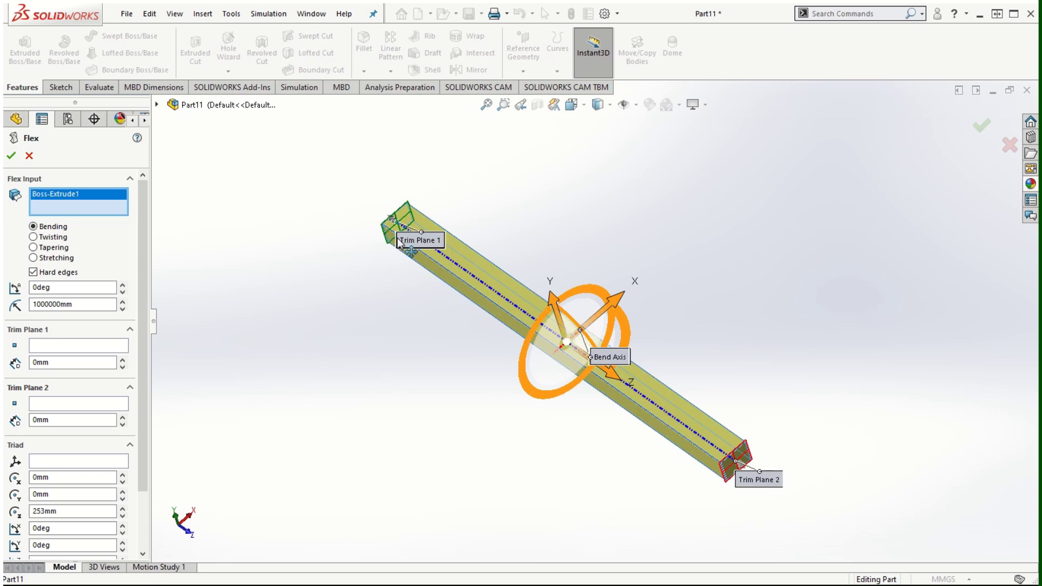
Move the Trim Plane 1, Trim Plane 2 and Bend Axis callouts away from the bar
{"action": "left_click_drag", "start_coordinate": [401, 243], "coordinate": [300, 195]}
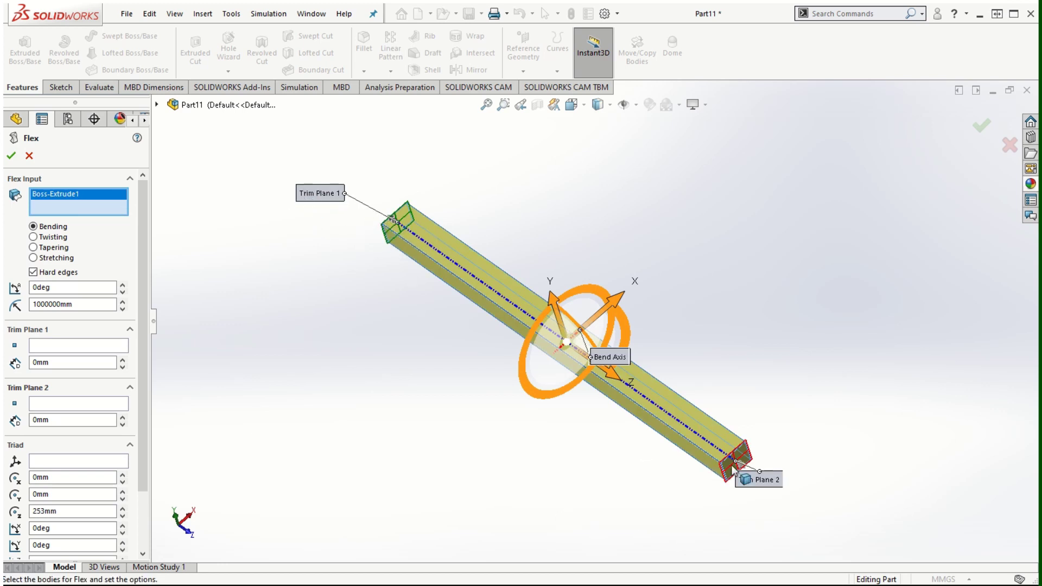
{"action": "left_click_drag", "start_coordinate": [756, 479], "coordinate": [850, 422]}
{"action": "scroll", "coordinate": [758, 397], "scroll_direction": "down", "scroll_amount": 2}
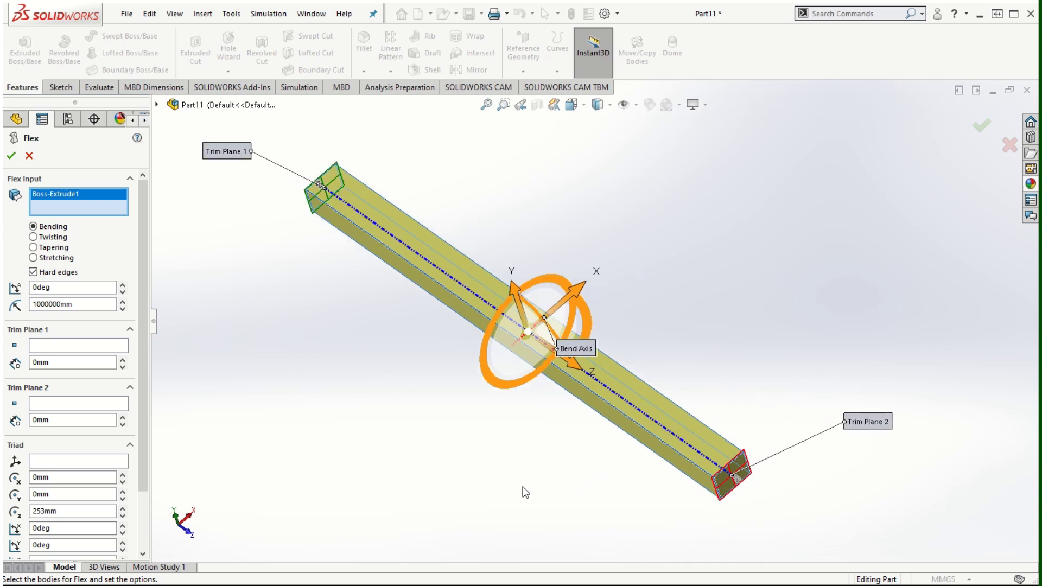
{"action": "left_click_drag", "start_coordinate": [586, 349], "coordinate": [675, 195]}
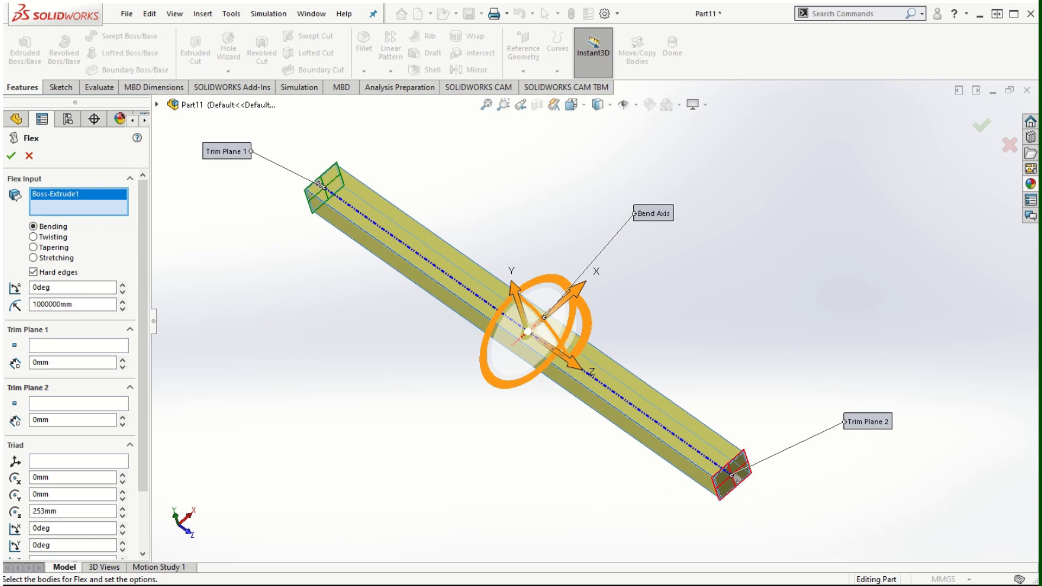
Offset Trim Plane 2 to -0.61 mm and Trim Plane 1 to 0.38 mm, keeping the bar as the flex body
{"action": "left_click_drag", "start_coordinate": [737, 478], "coordinate": [743, 488]}
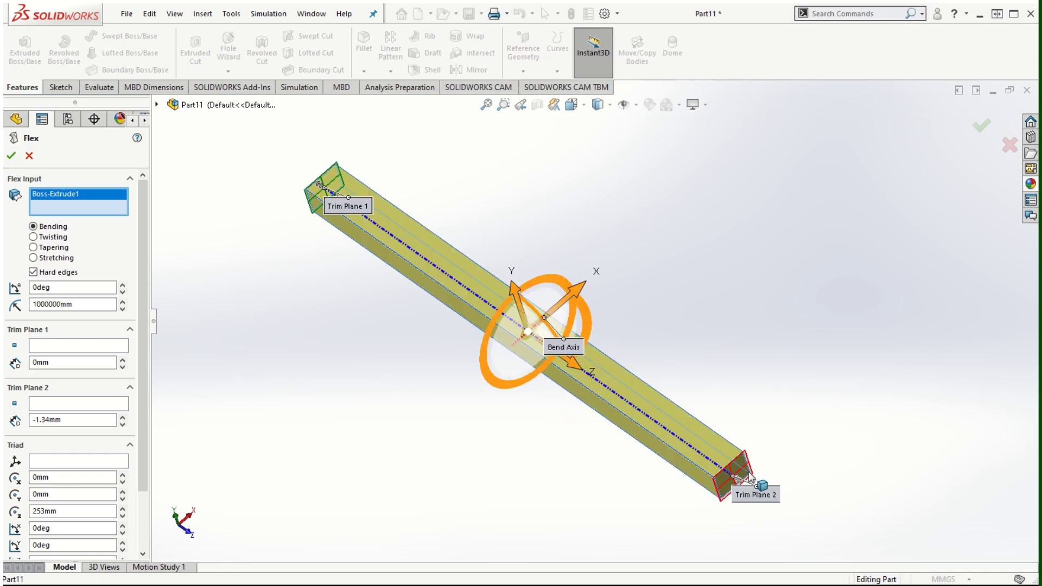
{"action": "mouse_move", "coordinate": [734, 480]}
{"action": "left_mouse_down"}
{"action": "mouse_move", "coordinate": [654, 423]}
{"action": "mouse_move", "coordinate": [737, 484]}
{"action": "mouse_move", "coordinate": [729, 484]}
{"action": "left_mouse_up"}
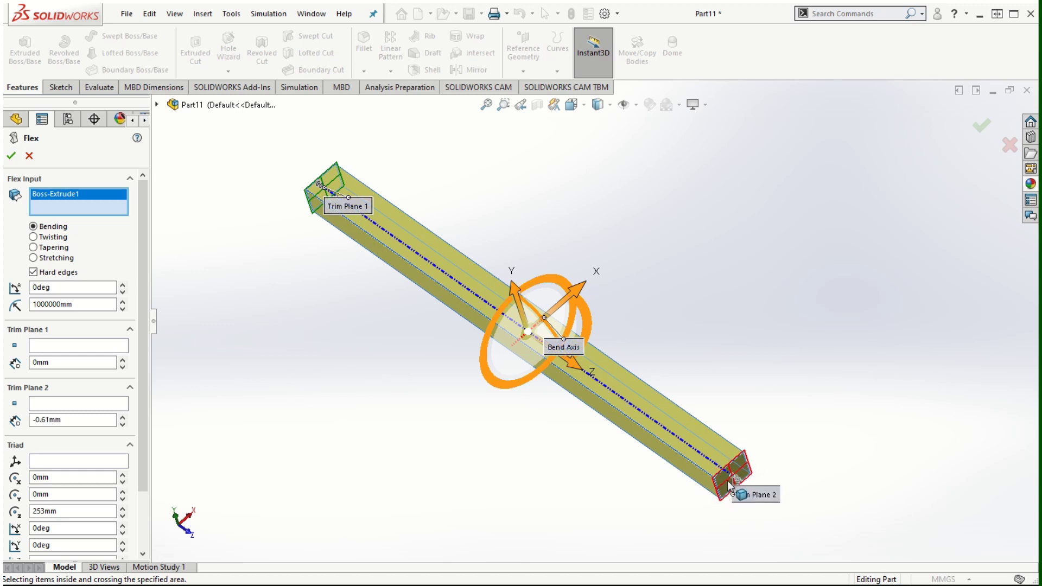
{"action": "mouse_move", "coordinate": [325, 191]}
{"action": "left_mouse_down"}
{"action": "mouse_move", "coordinate": [428, 268]}
{"action": "mouse_move", "coordinate": [316, 198]}
{"action": "left_mouse_up"}
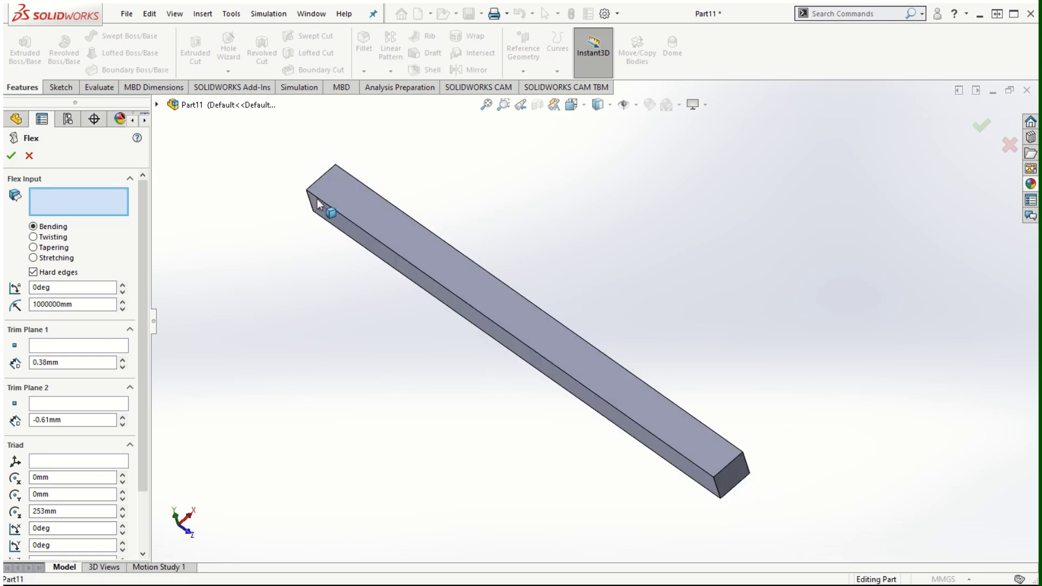
{"action": "left_click", "coordinate": [520, 307]}
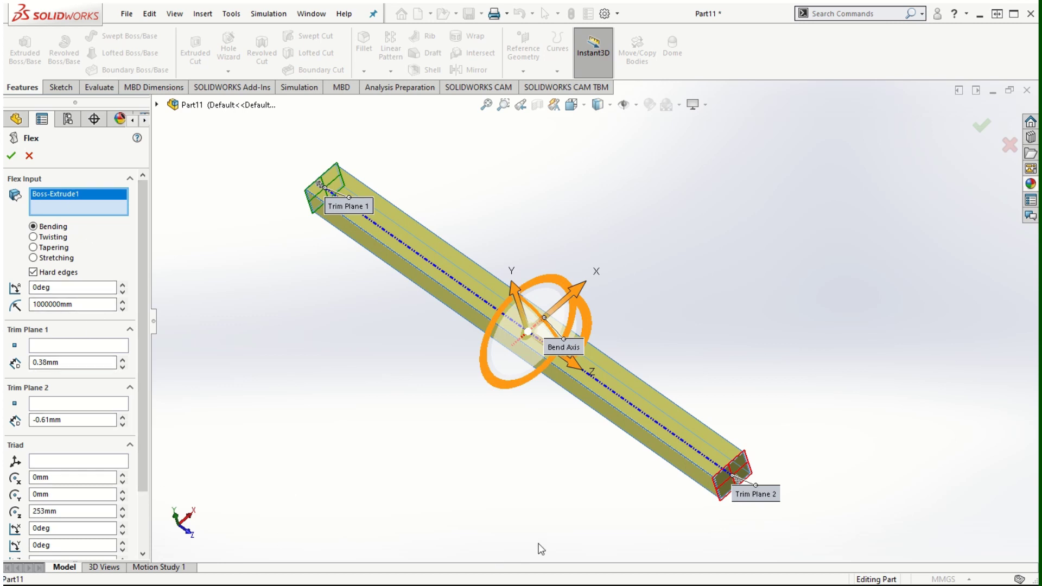
Bend the bar freehand at its Trim Plane 2 end to an angle of about -44°
{"action": "left_click_drag", "start_coordinate": [733, 477], "coordinate": [711, 356]}
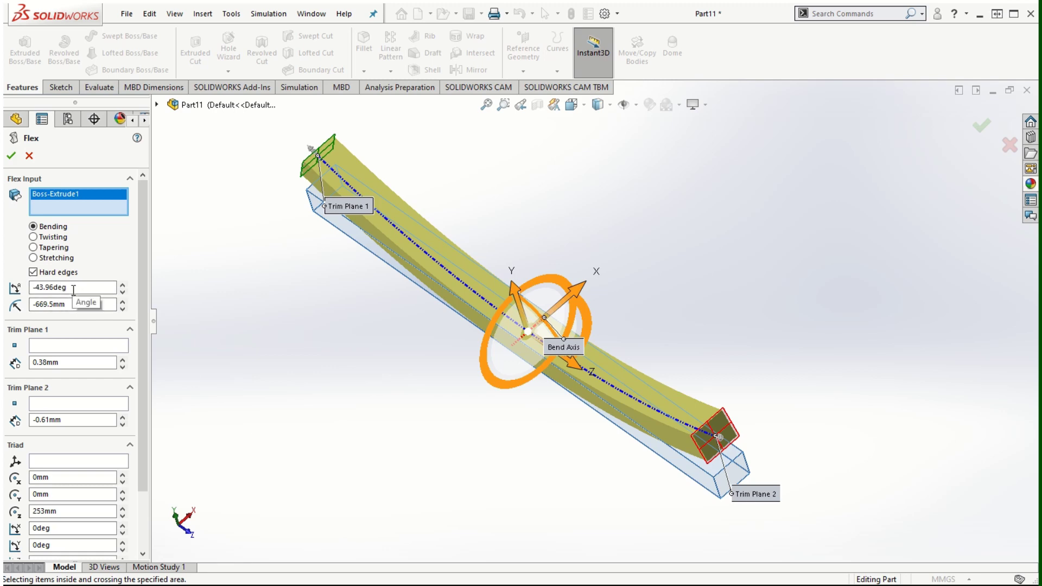
{"action": "middle_click_drag", "start_coordinate": [465, 447], "coordinate": [475, 364]}
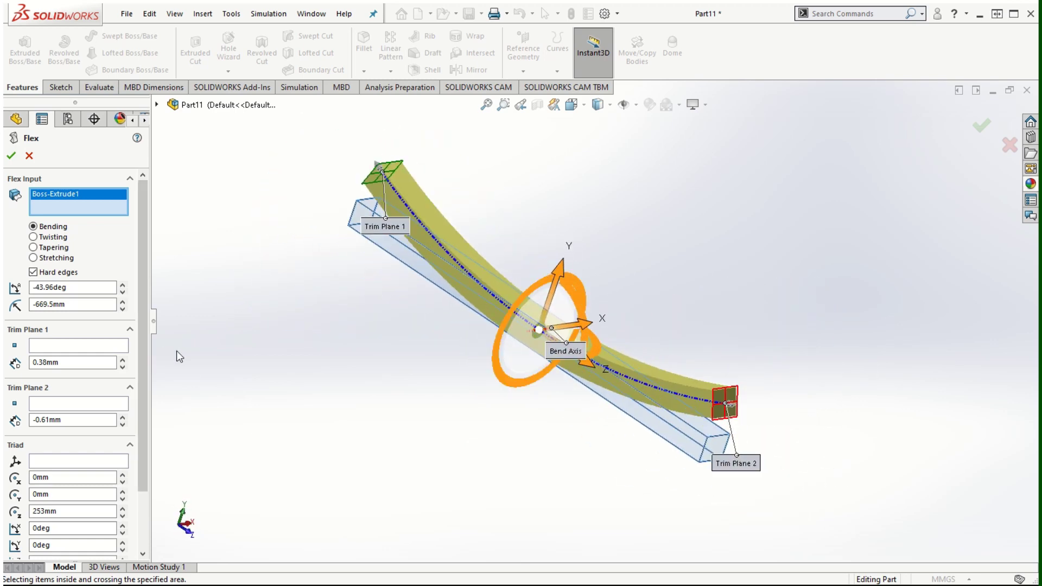
{"action": "scroll", "coordinate": [614, 232], "scroll_direction": "down", "scroll_amount": 2}
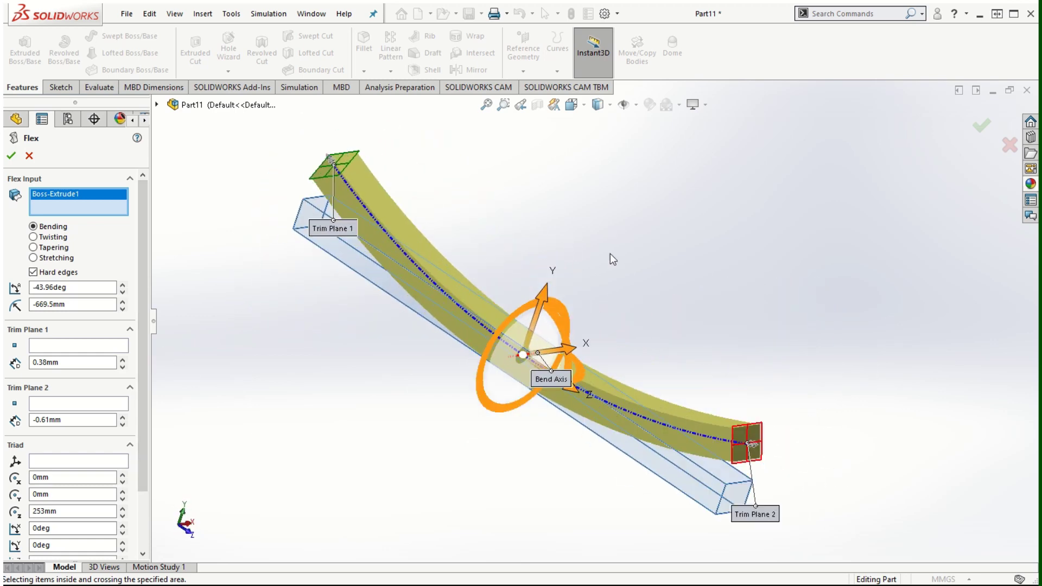
Change the flex type to Twisting, twist the bar to about -621.67° at Trim Plane 2, and accept the feature
{"action": "left_click", "coordinate": [33, 237]}
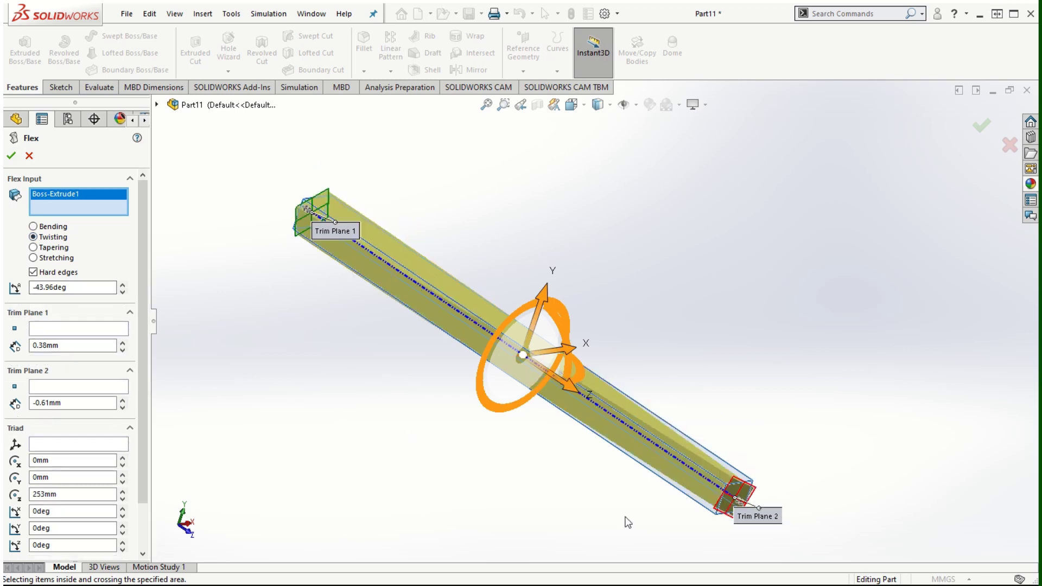
{"action": "scroll", "coordinate": [758, 513], "scroll_direction": "down", "scroll_amount": 1}
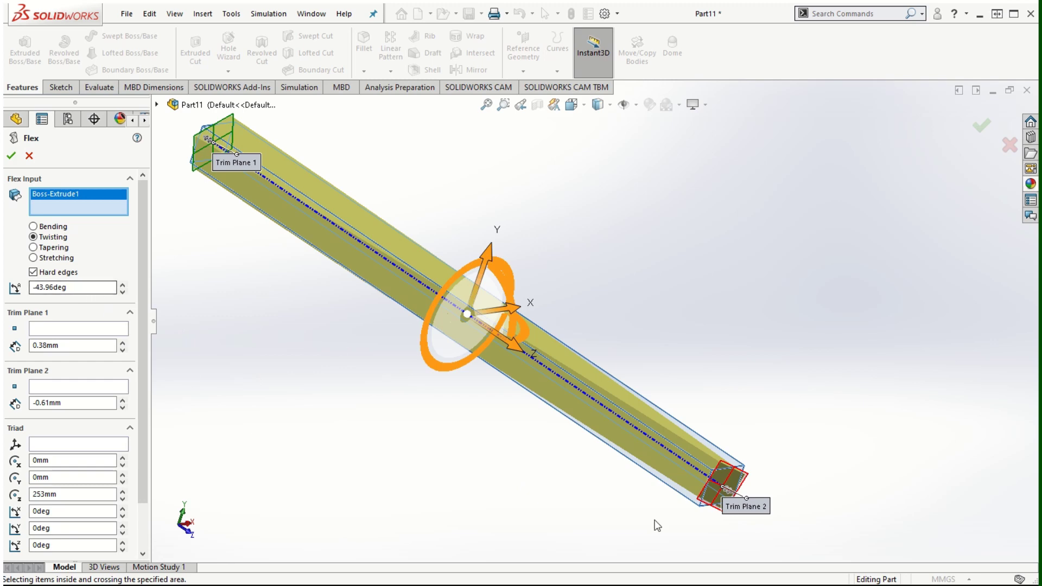
{"action": "right_click_drag", "start_coordinate": [722, 487], "coordinate": [745, 442]}
{"action": "middle_click_drag", "start_coordinate": [744, 435], "coordinate": [765, 490]}
{"action": "scroll", "coordinate": [747, 383], "scroll_direction": "down", "scroll_amount": 2}
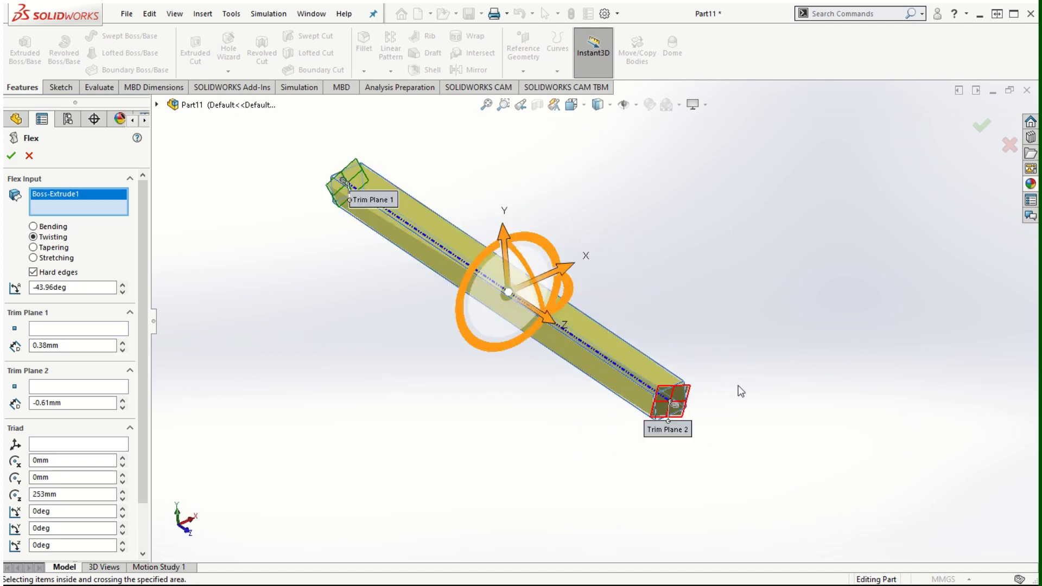
{"action": "scroll", "coordinate": [576, 349], "scroll_direction": "down", "scroll_amount": 2}
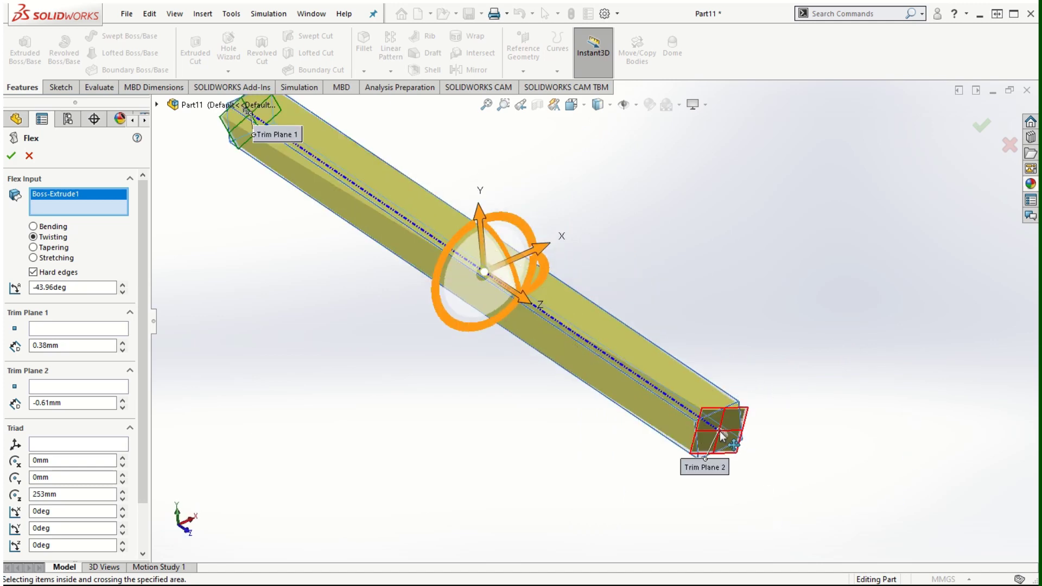
{"action": "left_click_drag", "start_coordinate": [721, 434], "coordinate": [163, 515]}
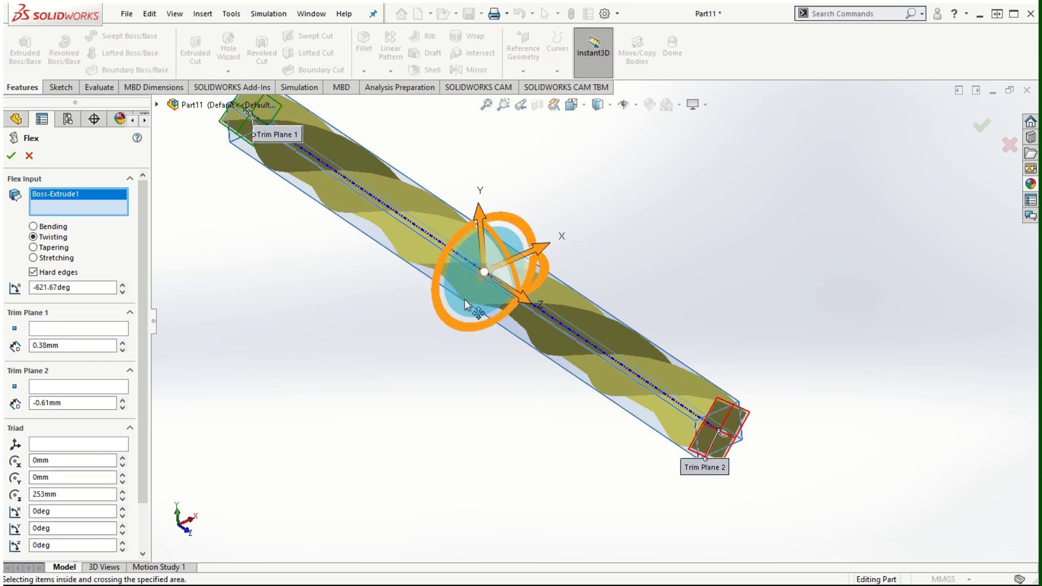
{"action": "key", "text": "z"}
{"action": "scroll", "coordinate": [480, 181], "scroll_direction": "down", "scroll_amount": 2}
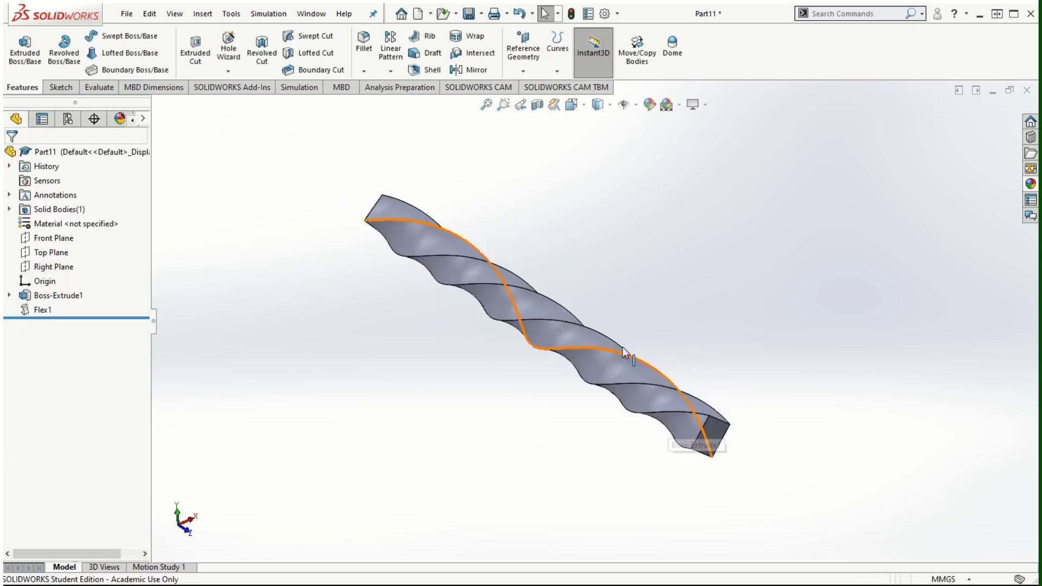
Reopen the twist Flex feature for editing and move Trim Plane 1 along the bar to 202.44 mm
{"action": "scroll", "coordinate": [613, 300], "scroll_direction": "down", "scroll_amount": 3}
{"action": "middle_click_drag", "start_coordinate": [722, 283], "coordinate": [623, 361]}
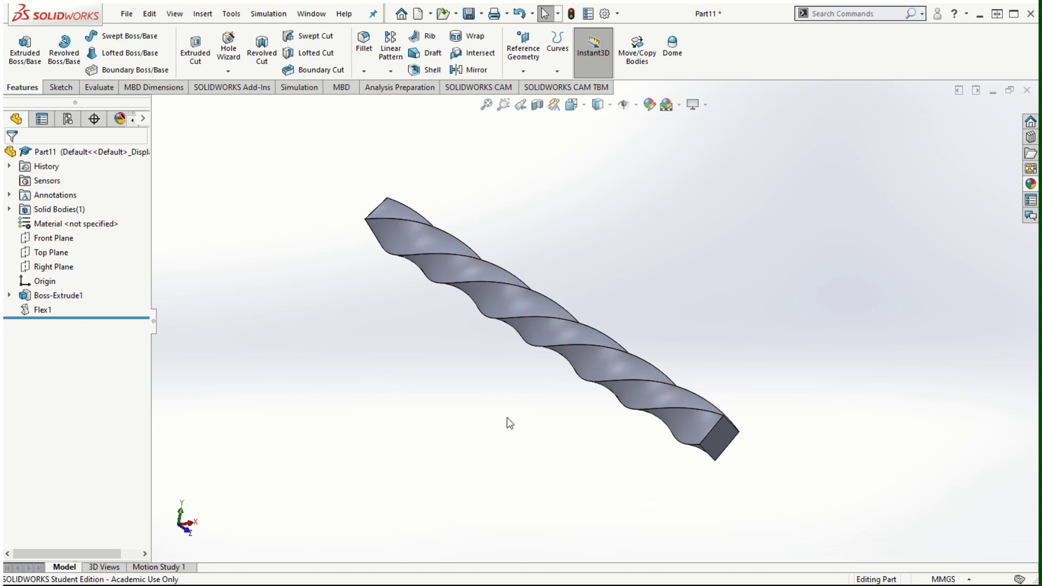
{"action": "right_click", "coordinate": [38, 311]}
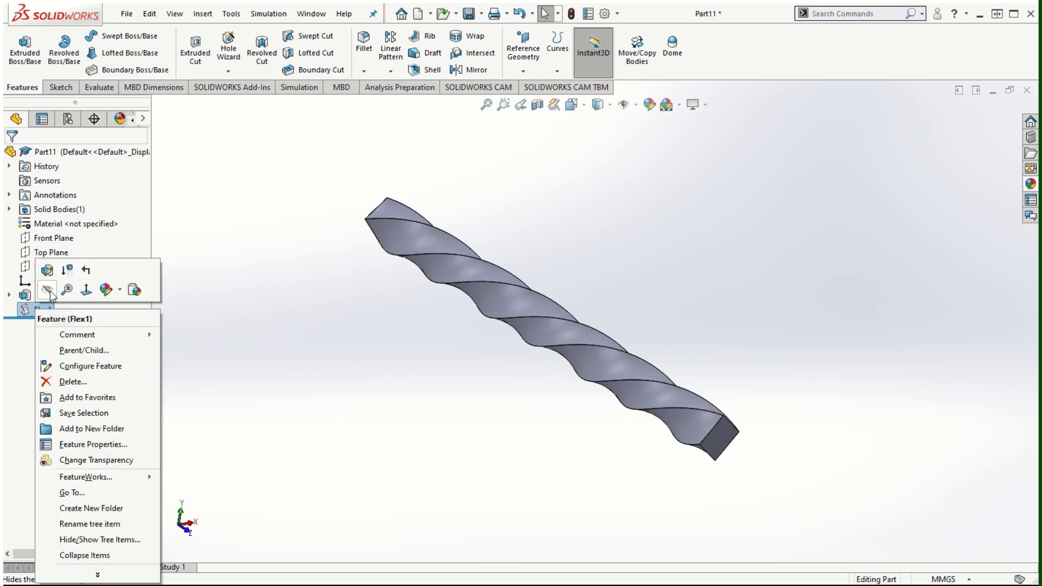
{"action": "left_click", "coordinate": [47, 271]}
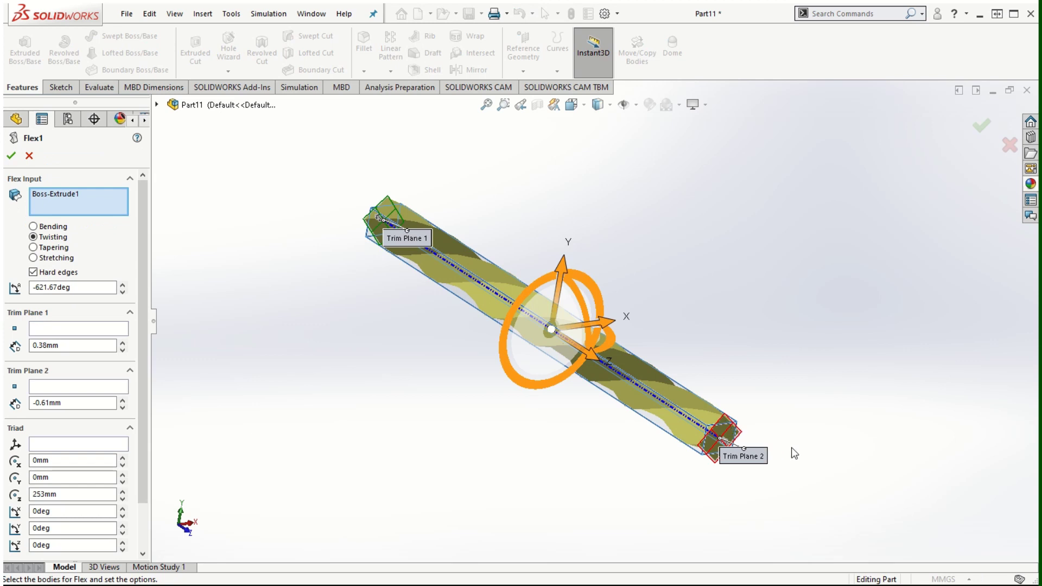
{"action": "scroll", "coordinate": [726, 316], "scroll_direction": "down", "scroll_amount": 2}
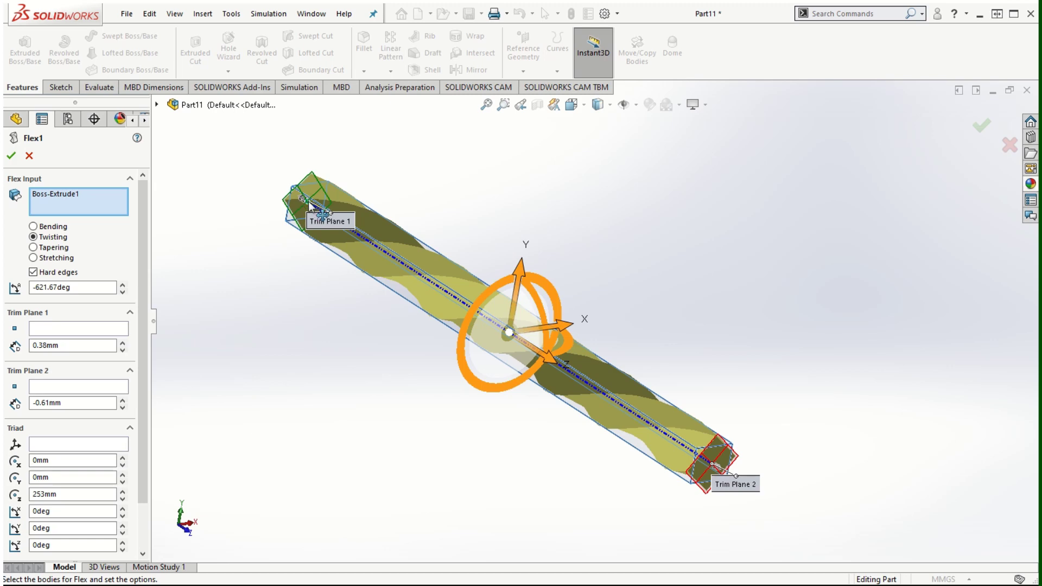
{"action": "scroll", "coordinate": [318, 212], "scroll_direction": "down", "scroll_amount": 2}
{"action": "left_click_drag", "start_coordinate": [333, 215], "coordinate": [555, 385]}
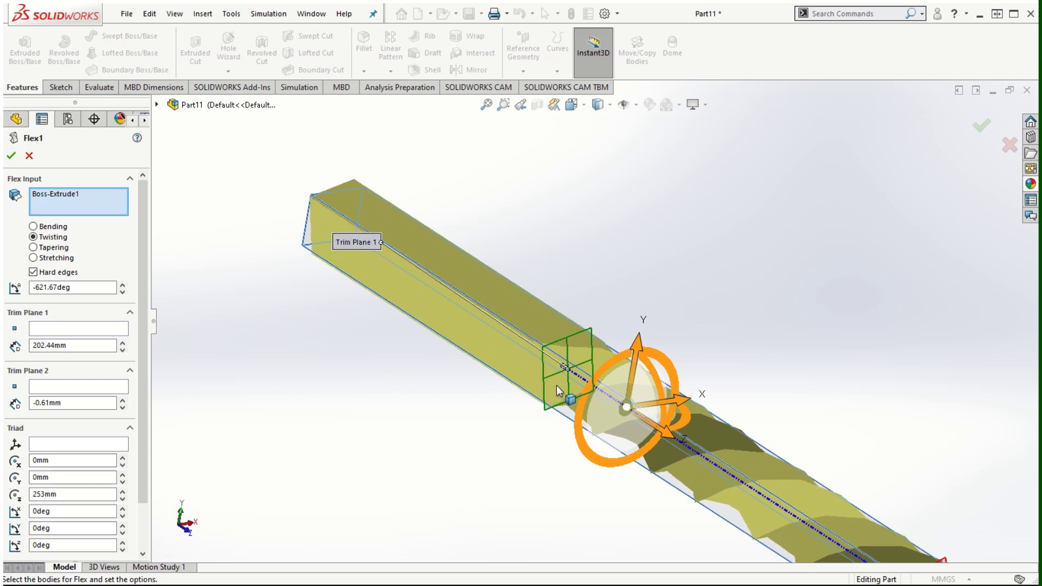
Move the Trim Plane 1 callout clear of the bar and accept the edited Flex feature
{"action": "scroll", "coordinate": [840, 467], "scroll_direction": "up", "scroll_amount": 2}
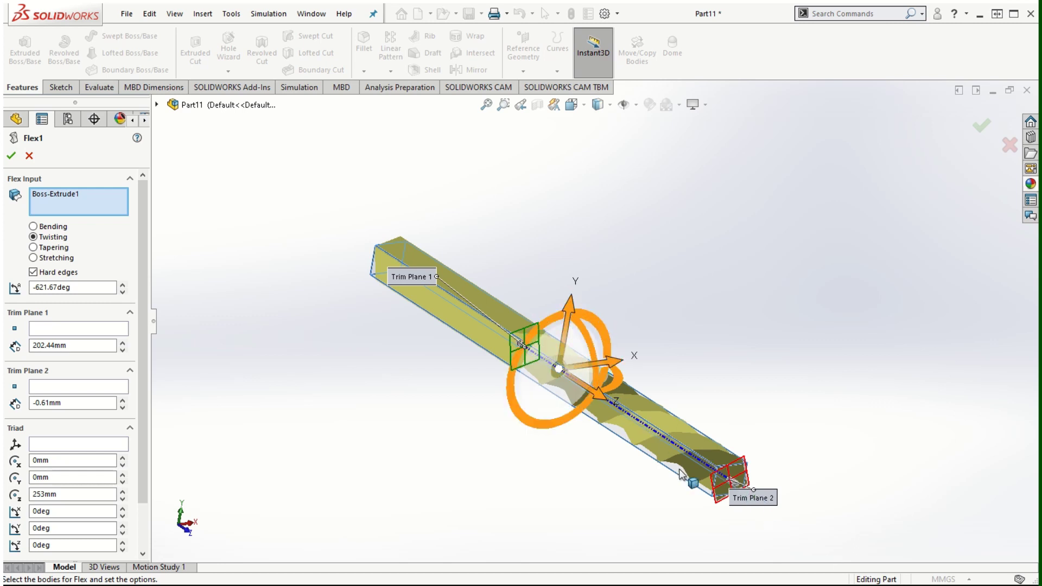
{"action": "left_click_drag", "start_coordinate": [415, 278], "coordinate": [412, 417]}
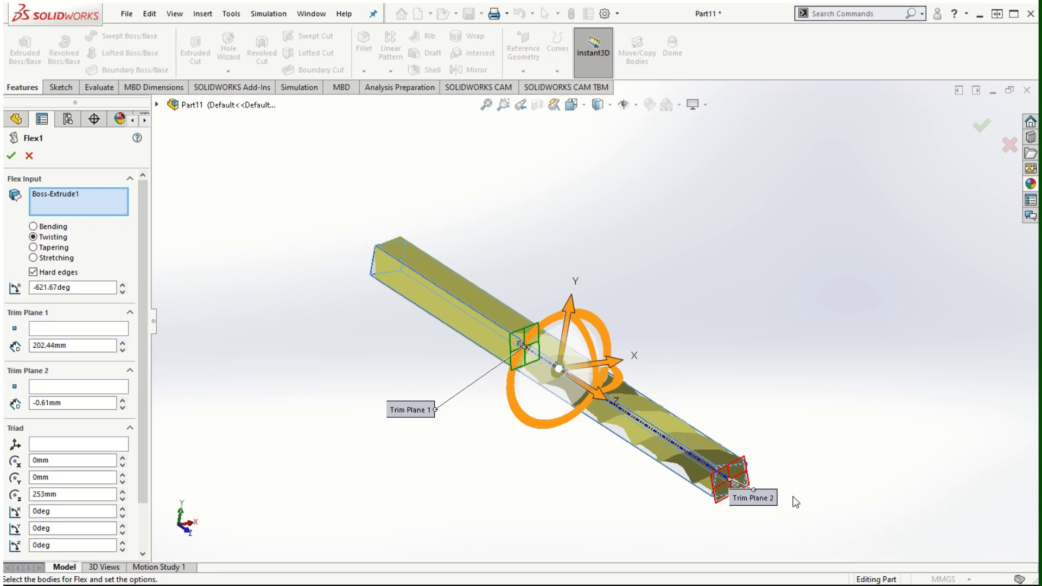
{"action": "left_click", "coordinate": [11, 155]}
{"action": "middle_click_drag", "start_coordinate": [561, 485], "coordinate": [809, 396]}
{"action": "scroll", "coordinate": [575, 360], "scroll_direction": "up", "scroll_amount": 3}
{"action": "scroll", "coordinate": [606, 463], "scroll_direction": "up", "scroll_amount": 2}
{"action": "scroll", "coordinate": [606, 463], "scroll_direction": "down", "scroll_amount": 2}
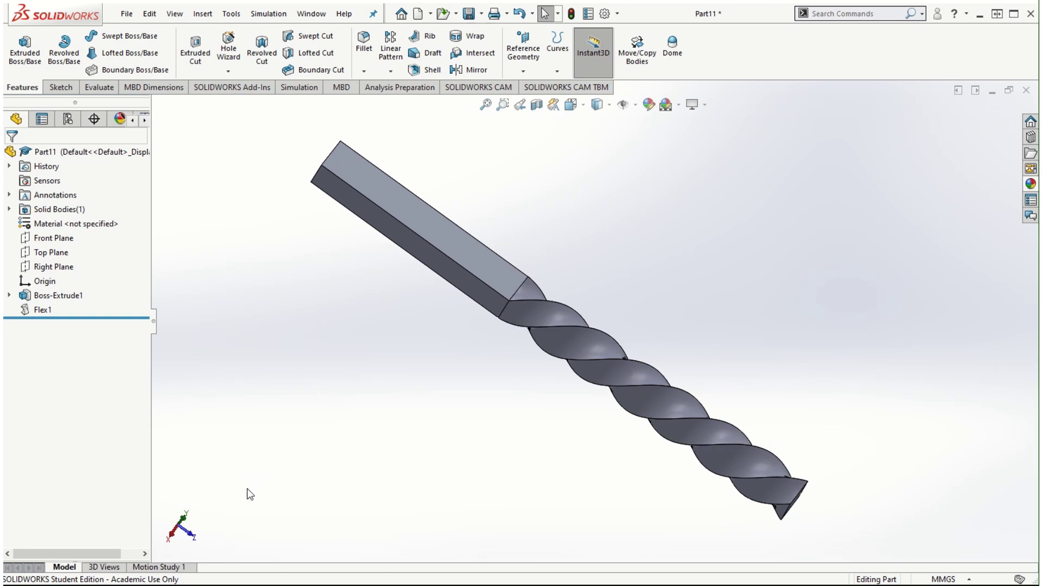
Create a new part and start a sketch on the Front Plane
{"action": "left_click", "coordinate": [128, 14]}
{"action": "left_click", "coordinate": [153, 35]}
{"action": "left_click", "coordinate": [603, 471]}
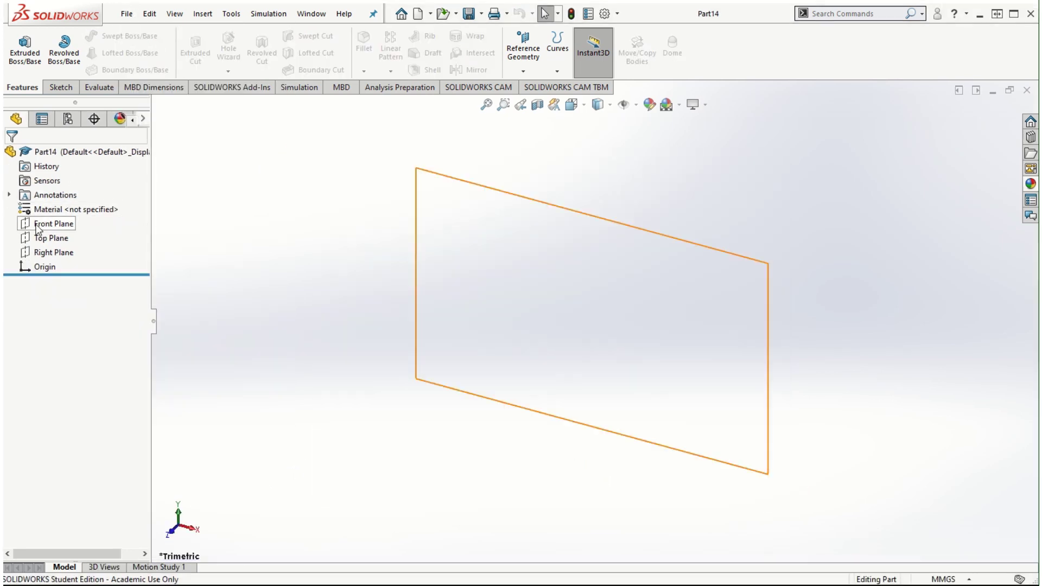
{"action": "left_click", "coordinate": [46, 223]}
{"action": "left_click", "coordinate": [59, 207]}
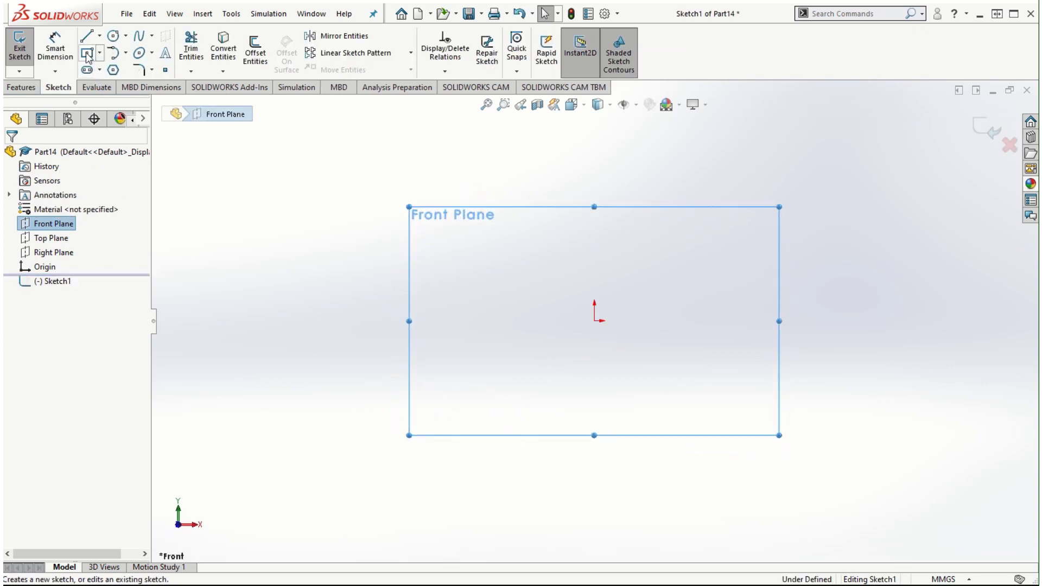
Draw a center rectangle about 200 mm wide, centred on the origin
{"action": "left_click", "coordinate": [87, 53]}
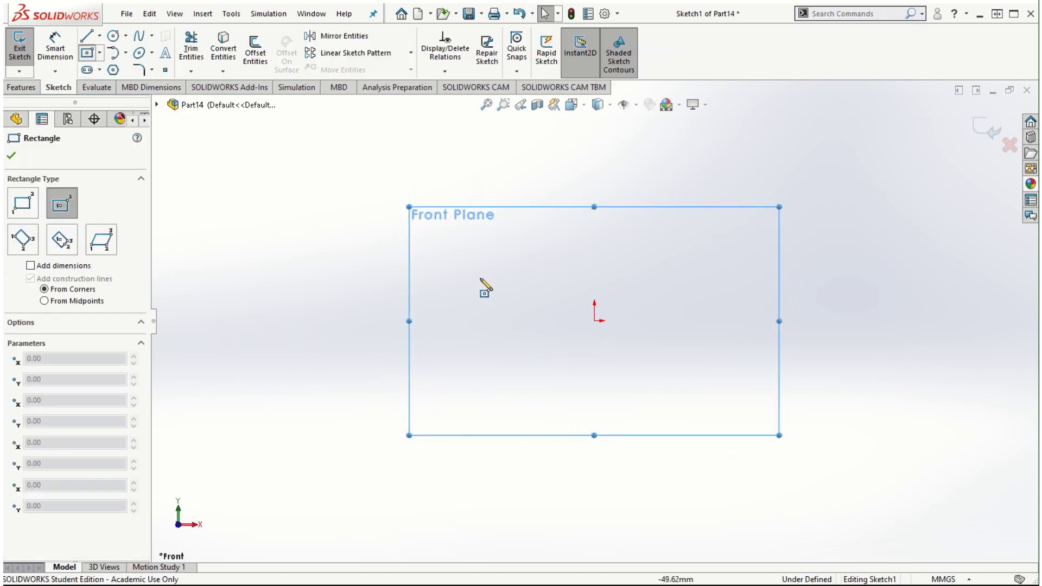
{"action": "left_click", "coordinate": [594, 321]}
{"action": "left_click", "coordinate": [803, 474]}
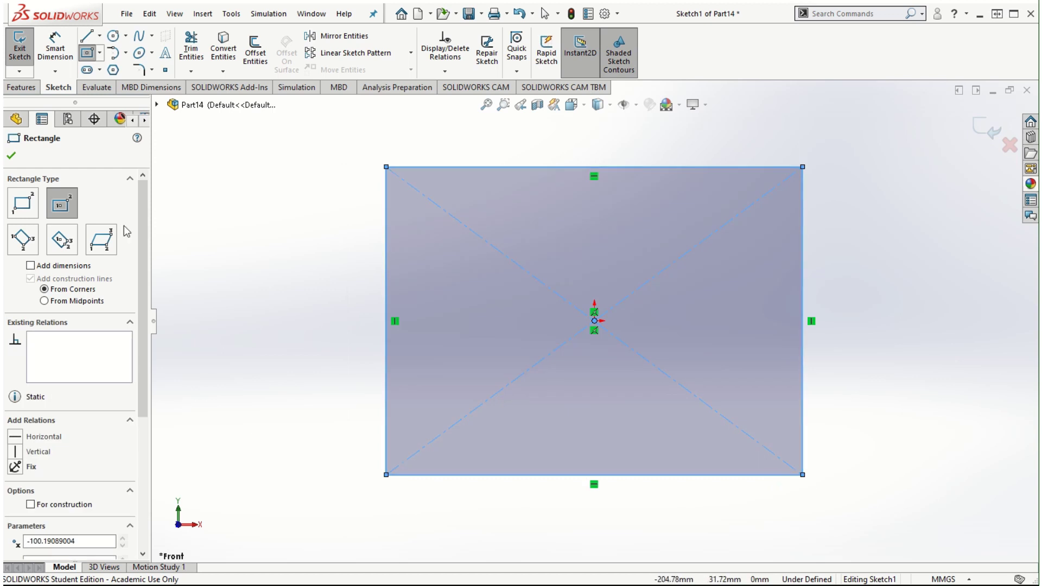
{"action": "left_click", "coordinate": [10, 156]}
Extrude the rectangle to a blind depth of 350 mm
{"action": "left_click", "coordinate": [22, 88]}
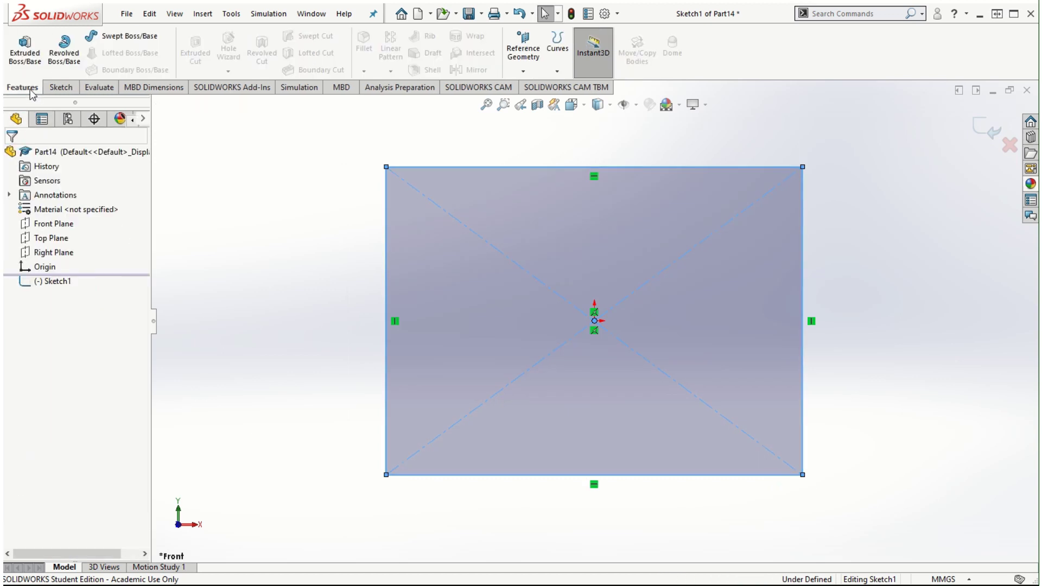
{"action": "left_click", "coordinate": [25, 53]}
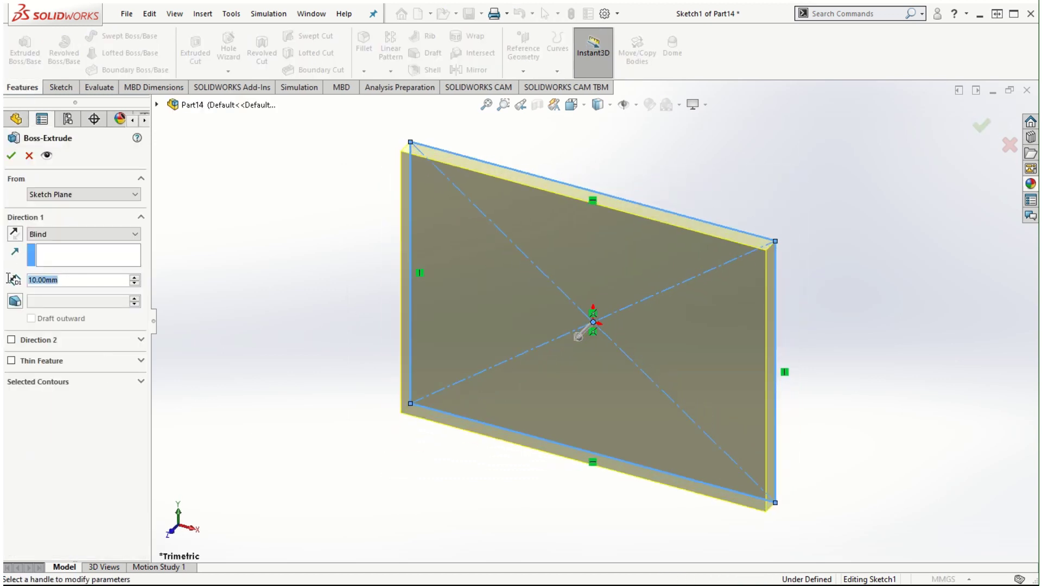
{"action": "type", "text": "350"}
{"action": "key", "text": "Return"}
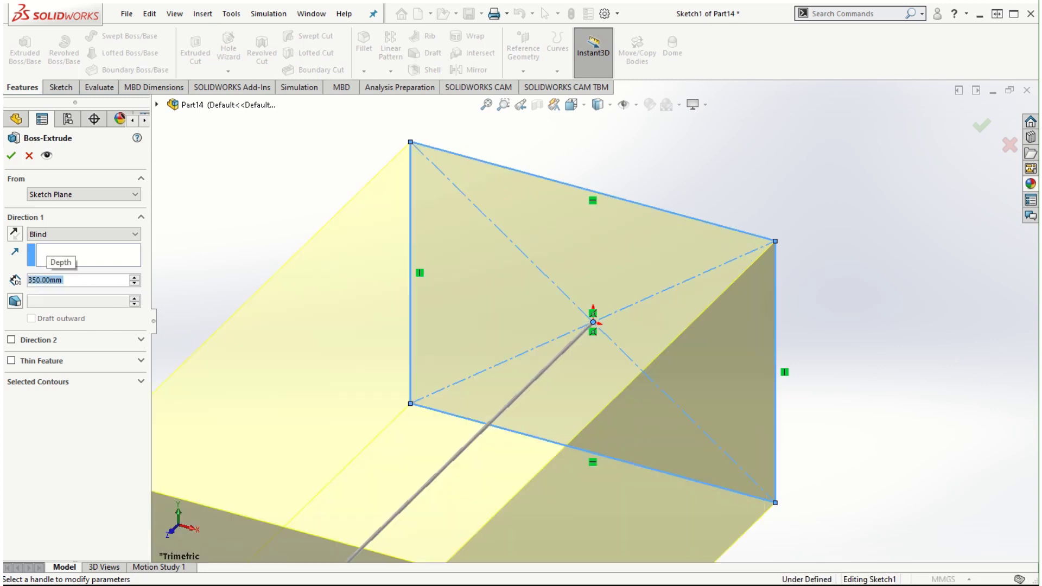
{"action": "left_click", "coordinate": [11, 156]}
{"action": "key", "text": "f"}
{"action": "middle_click_drag", "start_coordinate": [658, 434], "coordinate": [665, 516]}
{"action": "scroll", "coordinate": [551, 401], "scroll_direction": "down", "scroll_amount": 3}
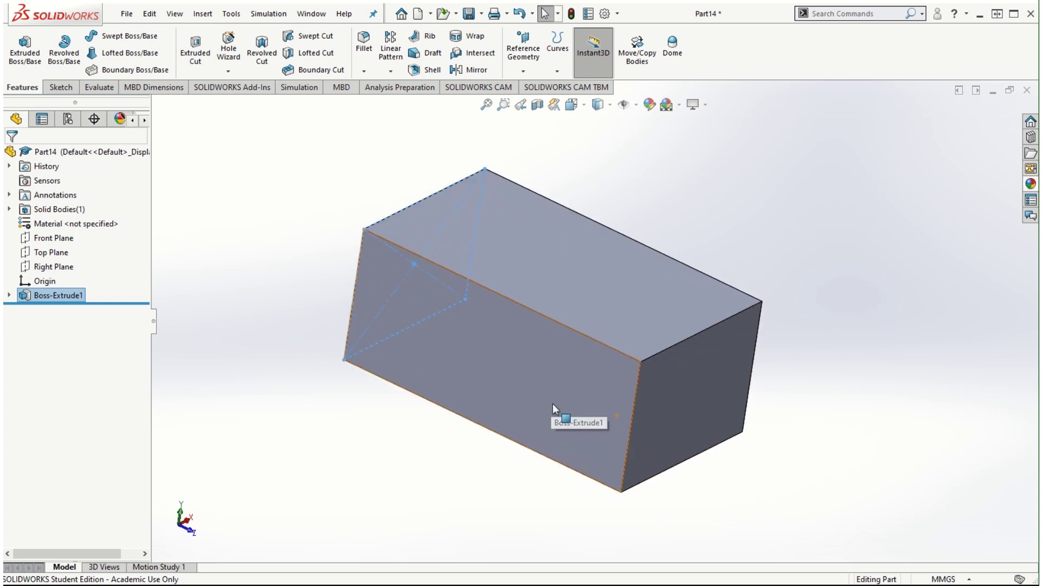
Start the Freeform feature and select the block's upper face as the face to deform
{"action": "left_click", "coordinate": [203, 13]}
{"action": "mouse_move", "coordinate": [217, 65]}
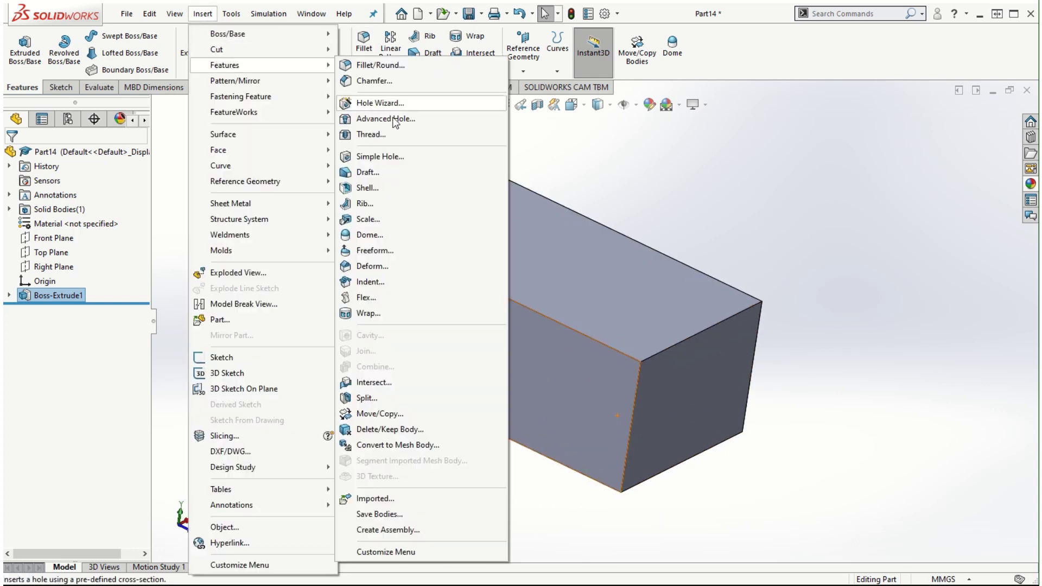
{"action": "left_click", "coordinate": [391, 252]}
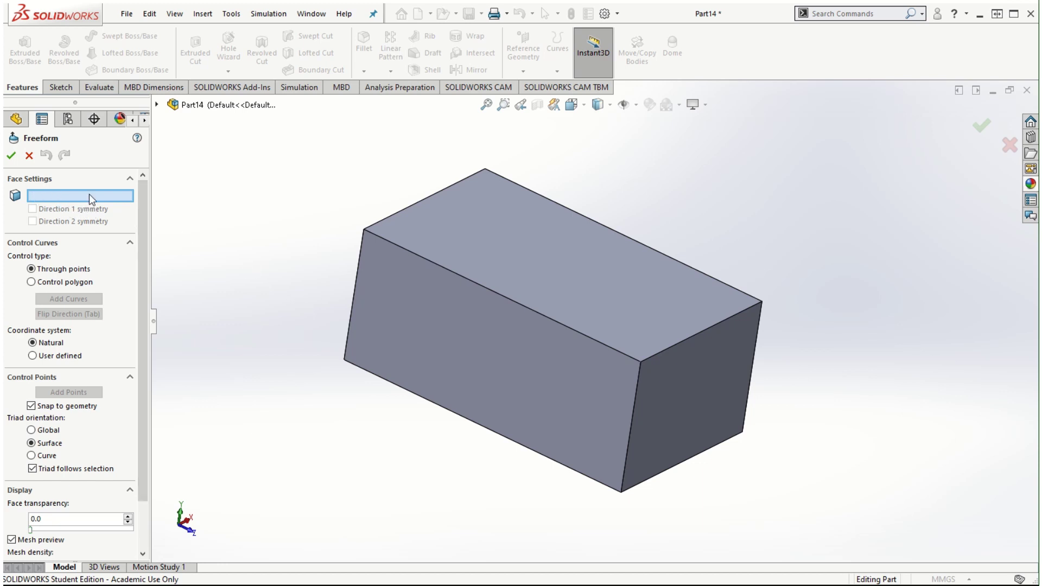
{"action": "left_click", "coordinate": [546, 255]}
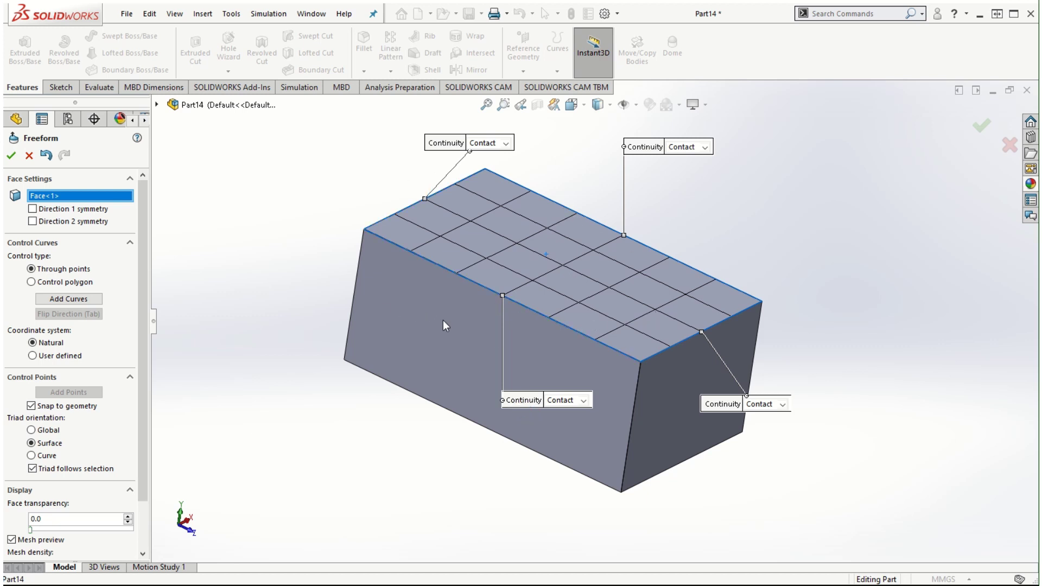
Try Direction 1 and Direction 2 symmetry on the selected face, and turn both options back off
{"action": "left_click", "coordinate": [33, 209]}
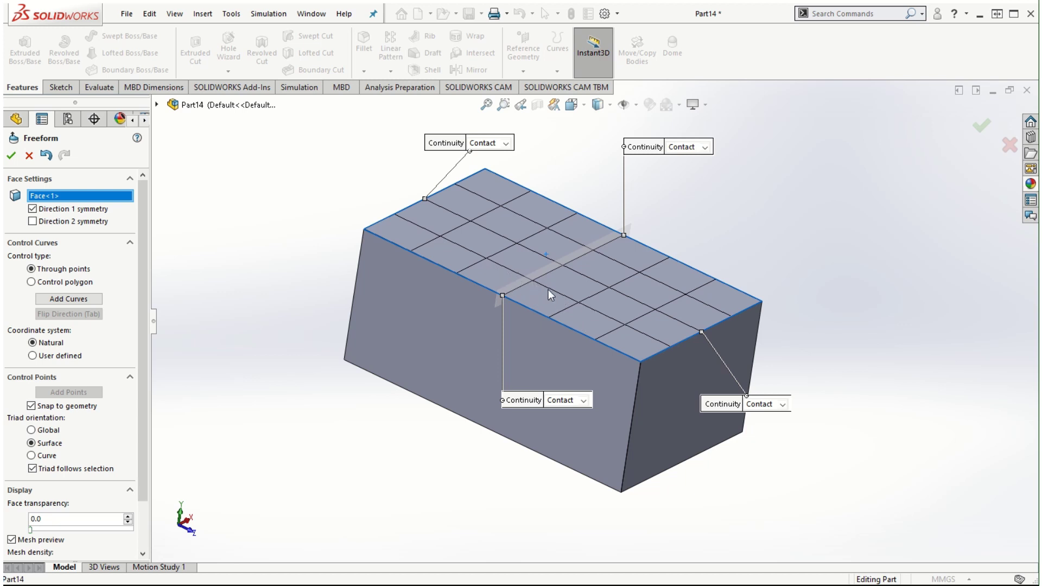
{"action": "left_click", "coordinate": [33, 221]}
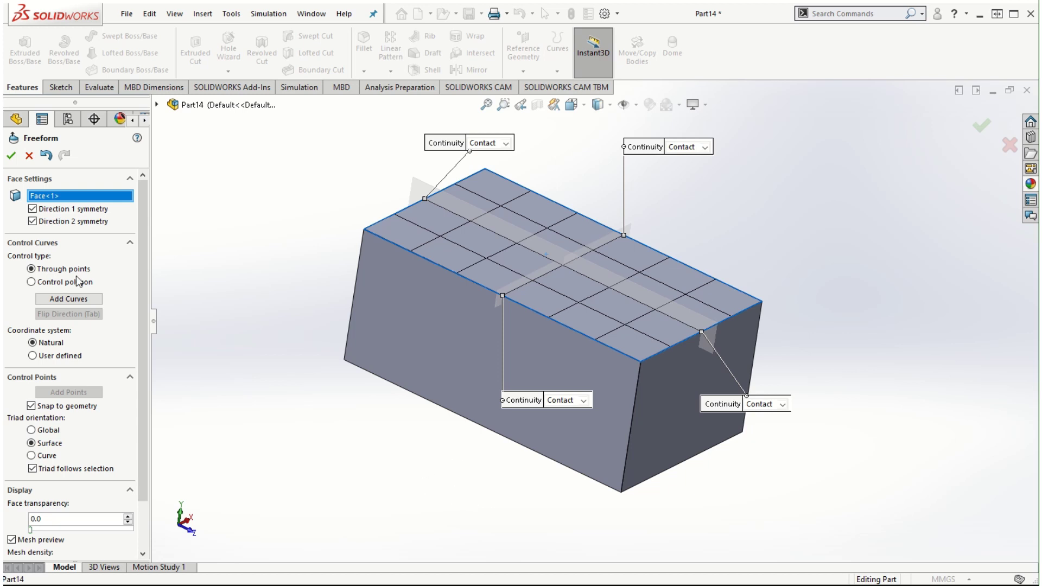
{"action": "left_click", "coordinate": [32, 209]}
{"action": "left_click", "coordinate": [32, 222]}
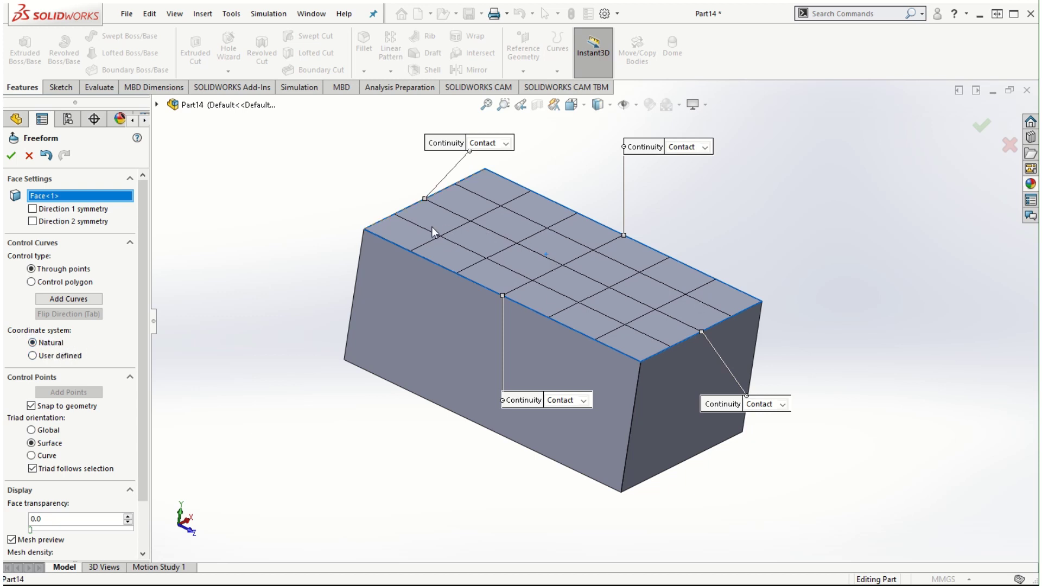
Try the User defined coordinate system for the face mesh, and return it to Natural
{"action": "left_click", "coordinate": [32, 356]}
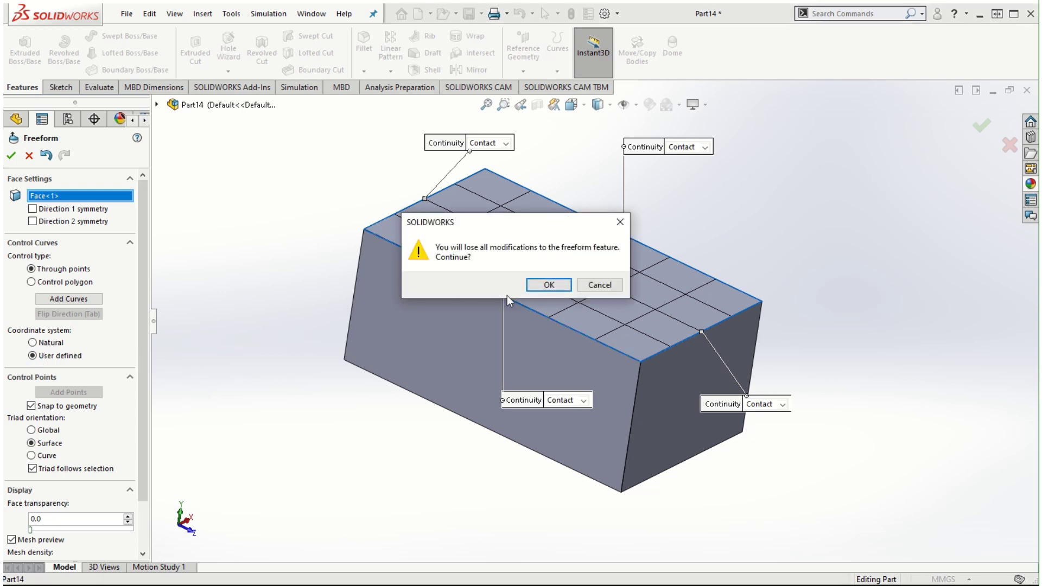
{"action": "left_click", "coordinate": [546, 287]}
{"action": "mouse_move", "coordinate": [538, 252]}
{"action": "left_mouse_down"}
{"action": "mouse_move", "coordinate": [578, 243]}
{"action": "mouse_move", "coordinate": [596, 259]}
{"action": "mouse_move", "coordinate": [597, 279]}
{"action": "mouse_move", "coordinate": [608, 261]}
{"action": "mouse_move", "coordinate": [589, 225]}
{"action": "mouse_move", "coordinate": [548, 220]}
{"action": "mouse_move", "coordinate": [521, 242]}
{"action": "mouse_move", "coordinate": [515, 268]}
{"action": "mouse_move", "coordinate": [550, 239]}
{"action": "mouse_move", "coordinate": [536, 245]}
{"action": "left_mouse_up"}
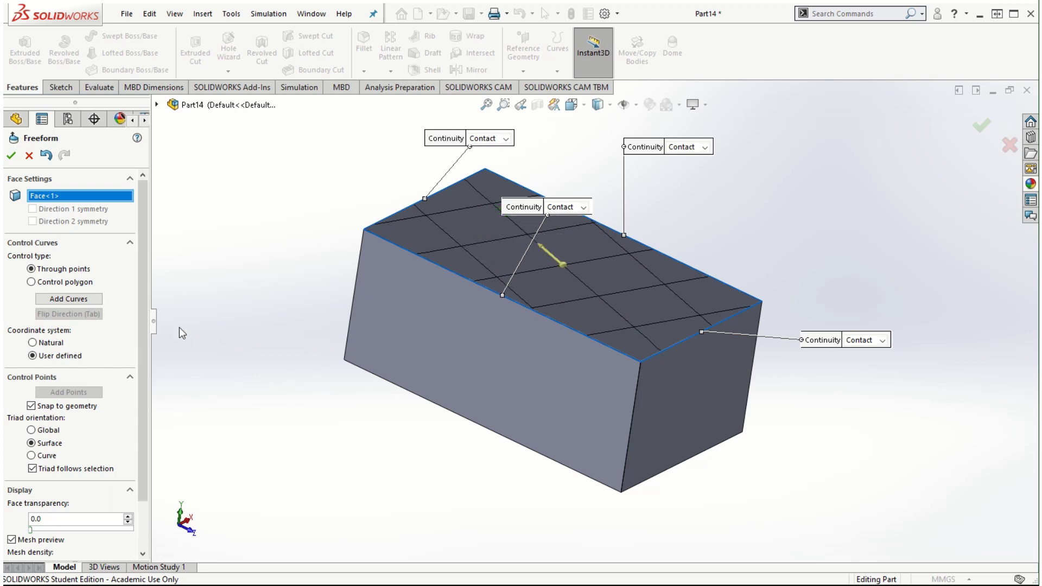
{"action": "left_click", "coordinate": [46, 345]}
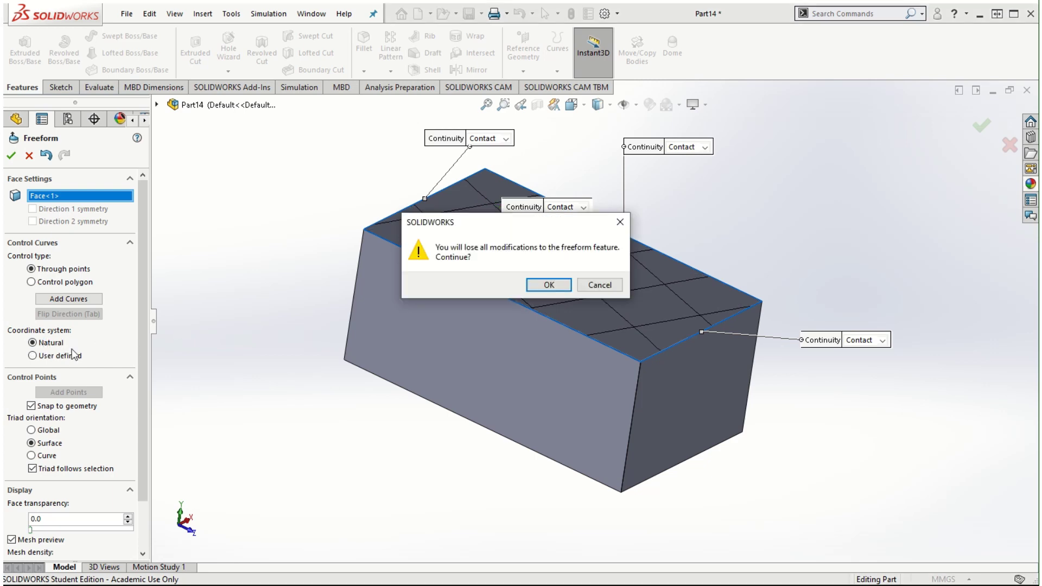
{"action": "left_click", "coordinate": [542, 284]}
{"action": "scroll", "coordinate": [572, 267], "scroll_direction": "up", "scroll_amount": 2}
{"action": "scroll", "coordinate": [572, 268], "scroll_direction": "down", "scroll_amount": 1}
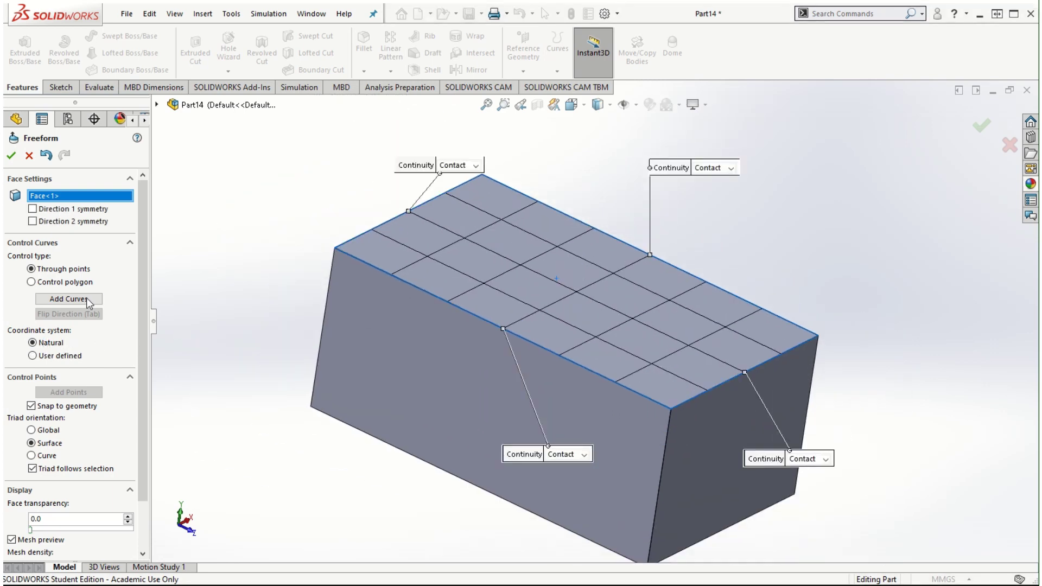
Start adding control curves that run along the block's length, with Direction 1 symmetry turned on
{"action": "left_click", "coordinate": [57, 298]}
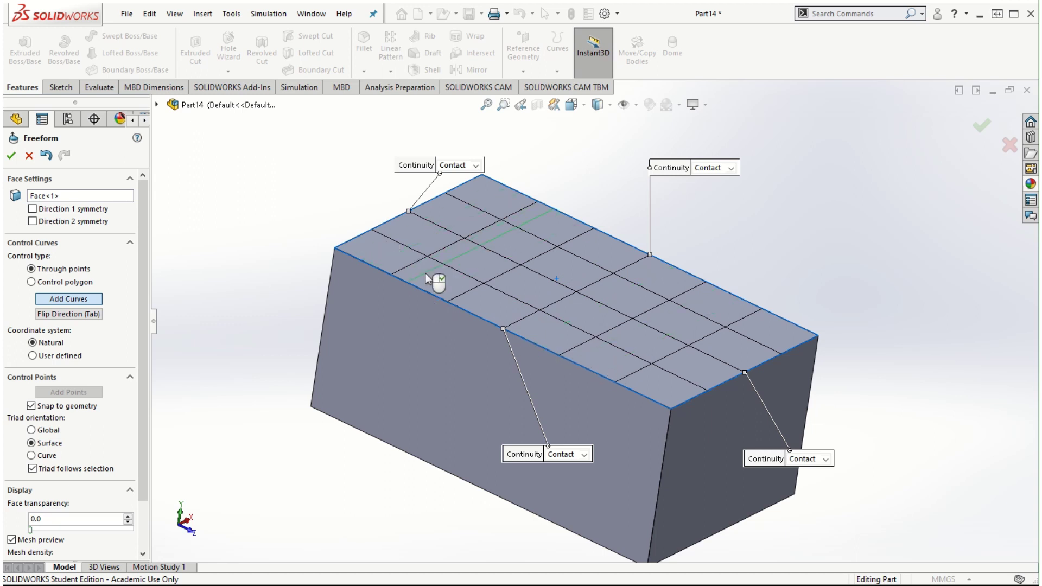
{"action": "left_click", "coordinate": [67, 314]}
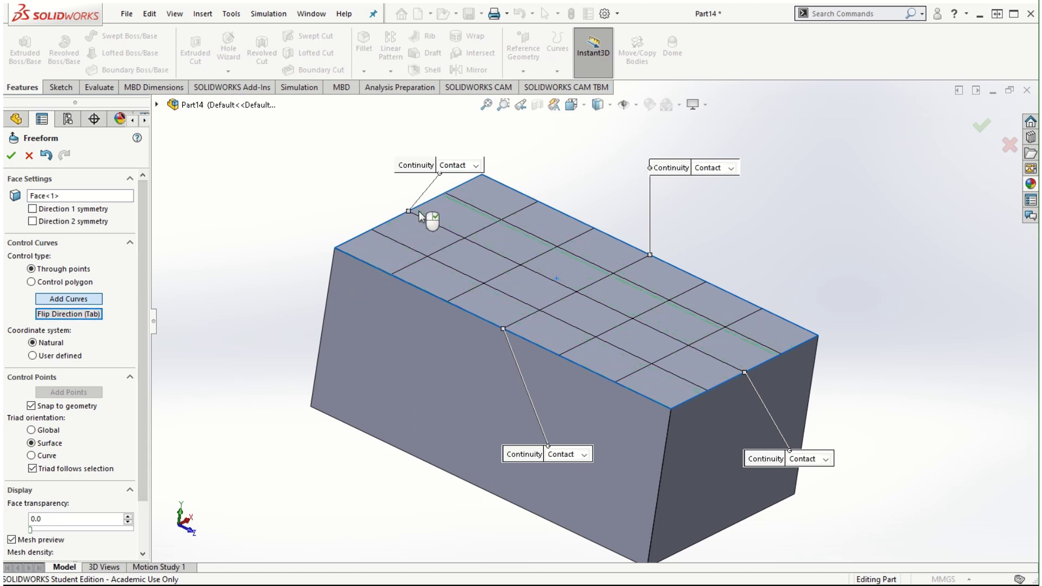
{"action": "left_click", "coordinate": [33, 209]}
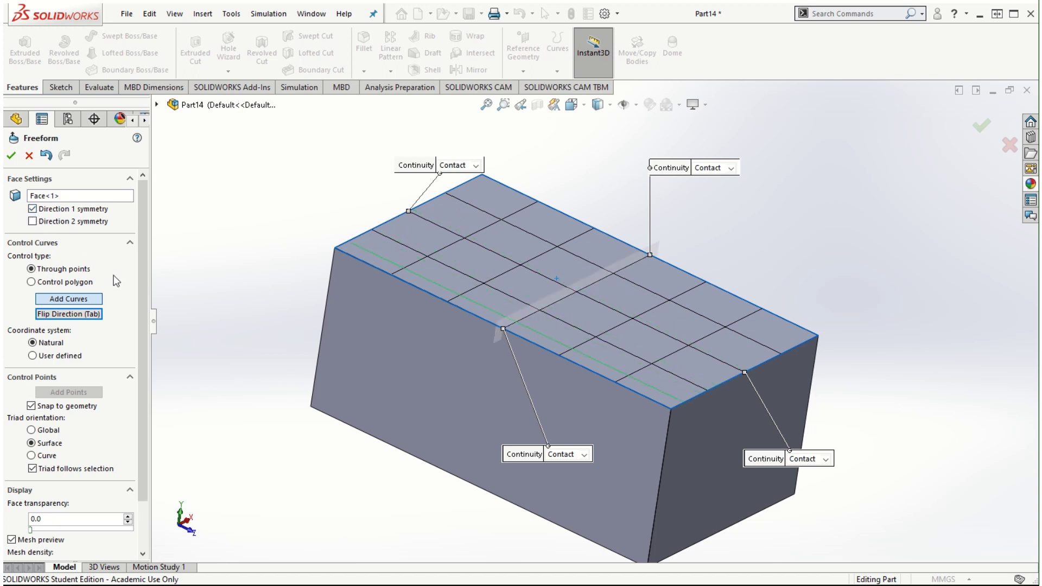
{"action": "left_click", "coordinate": [53, 299]}
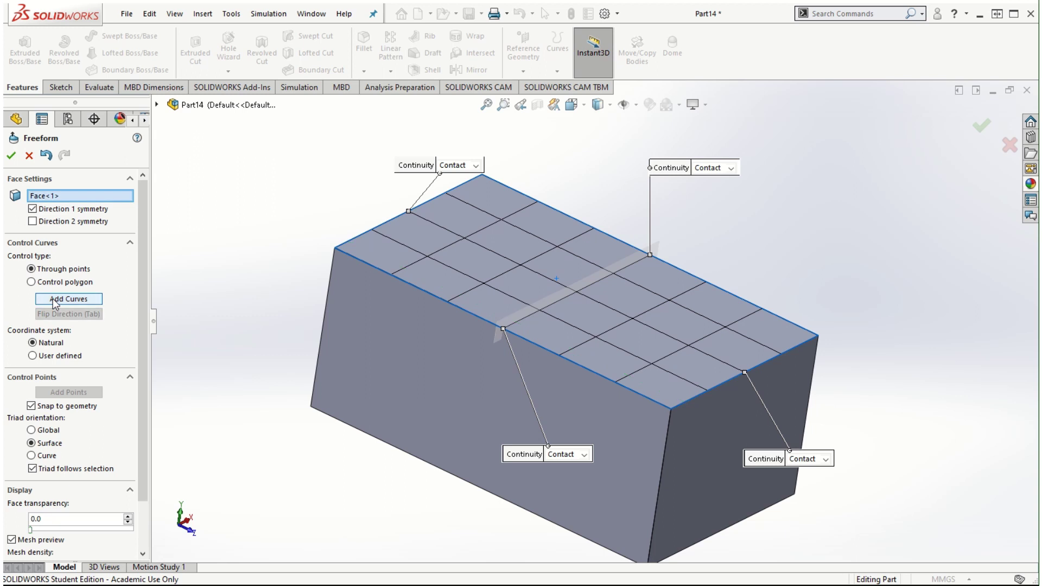
{"action": "left_click", "coordinate": [71, 299]}
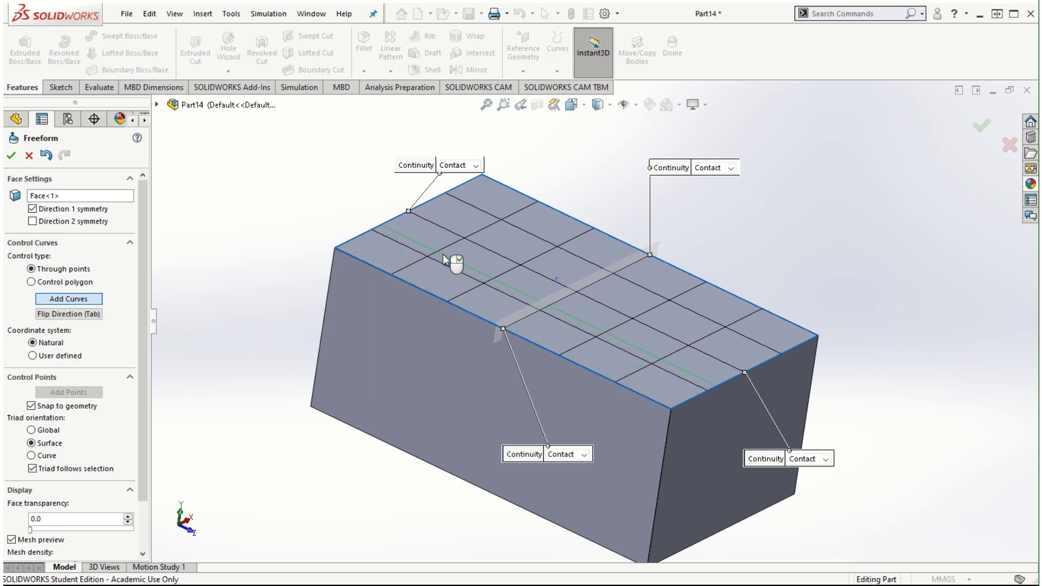
Try lengthwise control curves with Direction 2 symmetry, flip the curve direction back across the width, and turn off both symmetries
{"action": "left_click", "coordinate": [32, 221]}
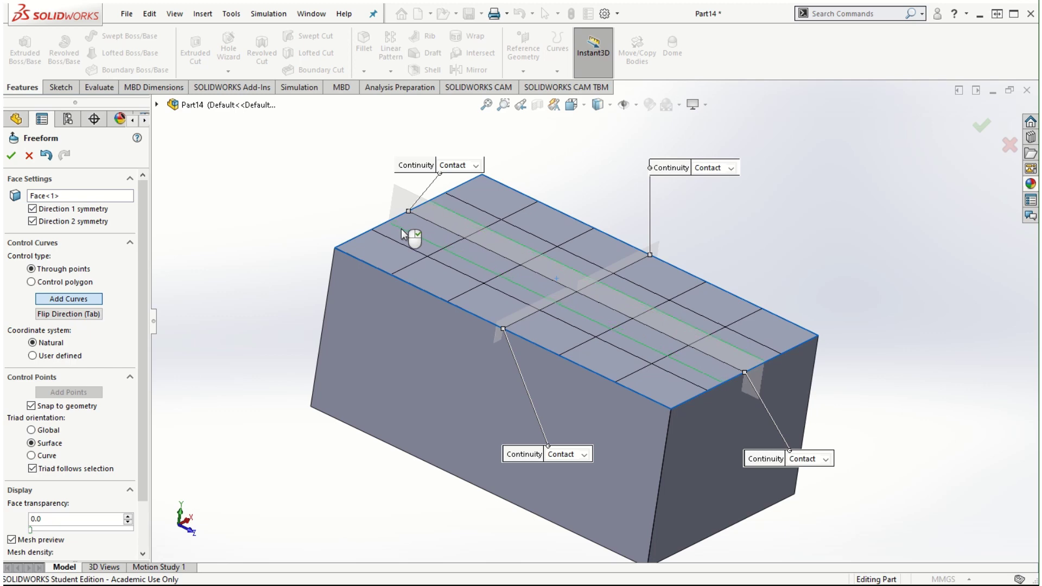
{"action": "left_click", "coordinate": [387, 238]}
{"action": "left_click", "coordinate": [68, 314]}
{"action": "left_click", "coordinate": [33, 209]}
{"action": "left_click", "coordinate": [33, 222]}
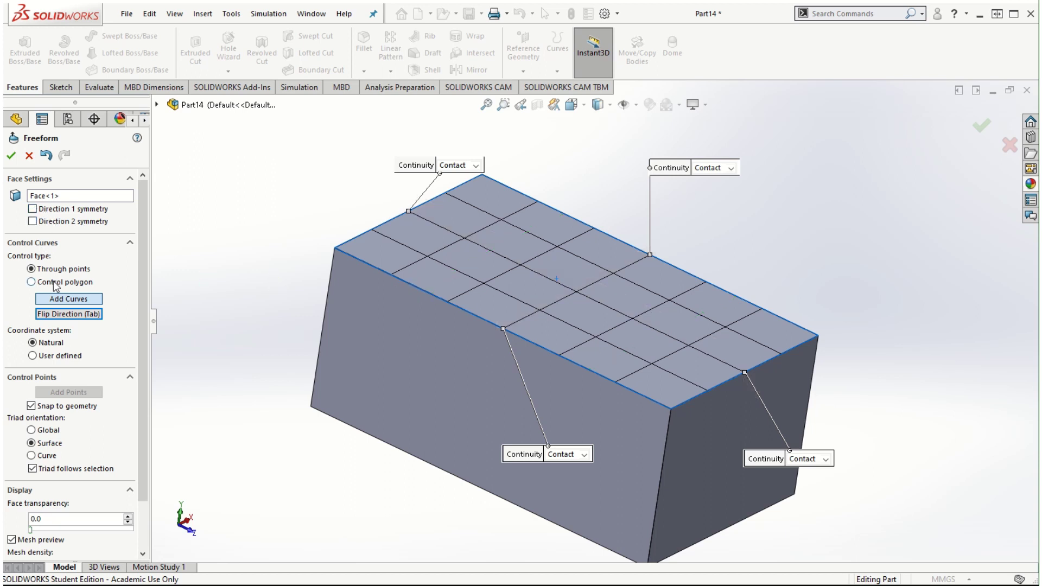
Add one control curve across the block's width near the back end of its upper face, and place a control point at the curve's middle
{"action": "left_click", "coordinate": [434, 278]}
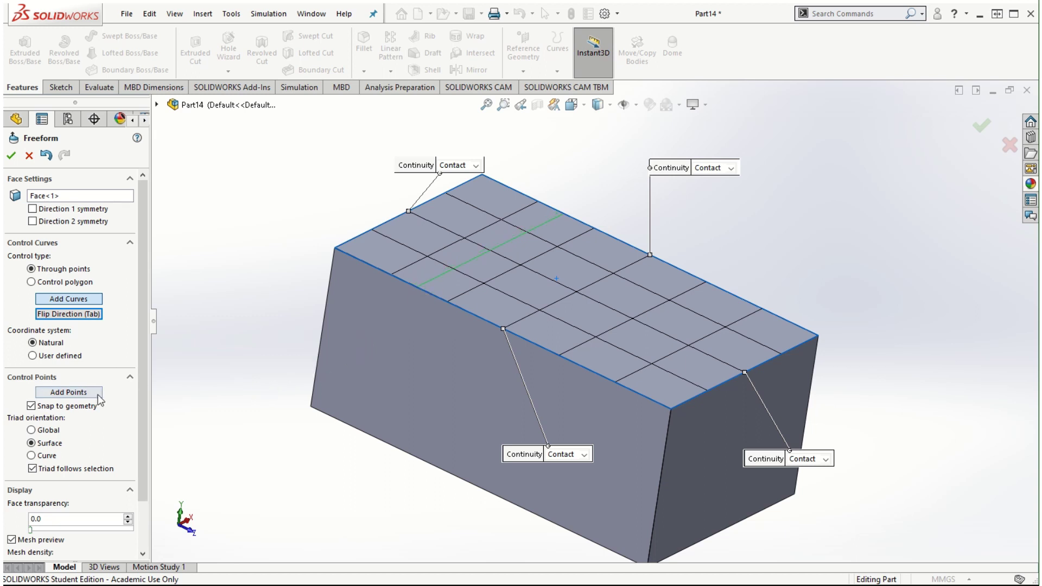
{"action": "left_click", "coordinate": [74, 393]}
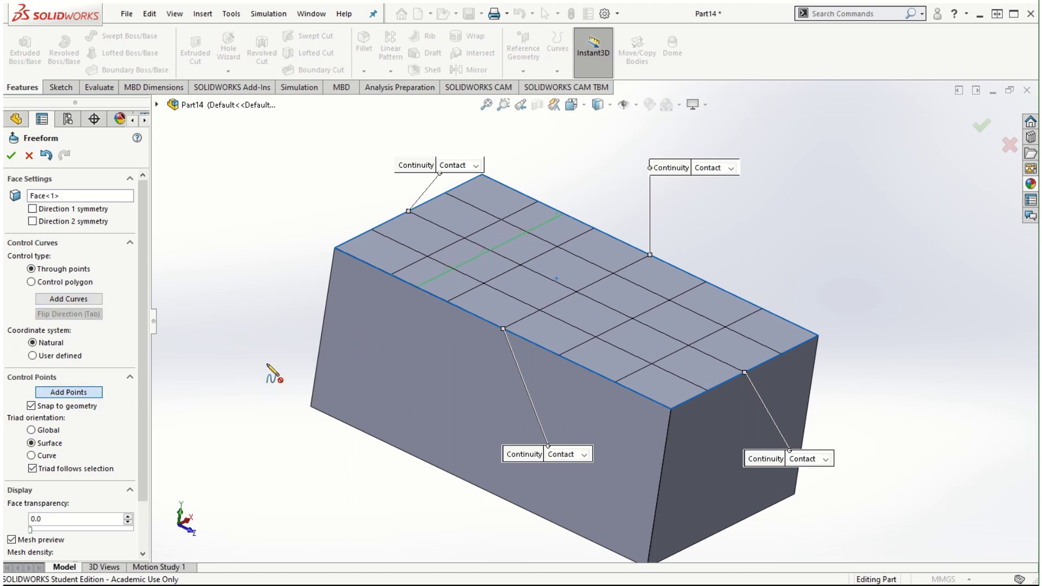
{"action": "left_click", "coordinate": [474, 259]}
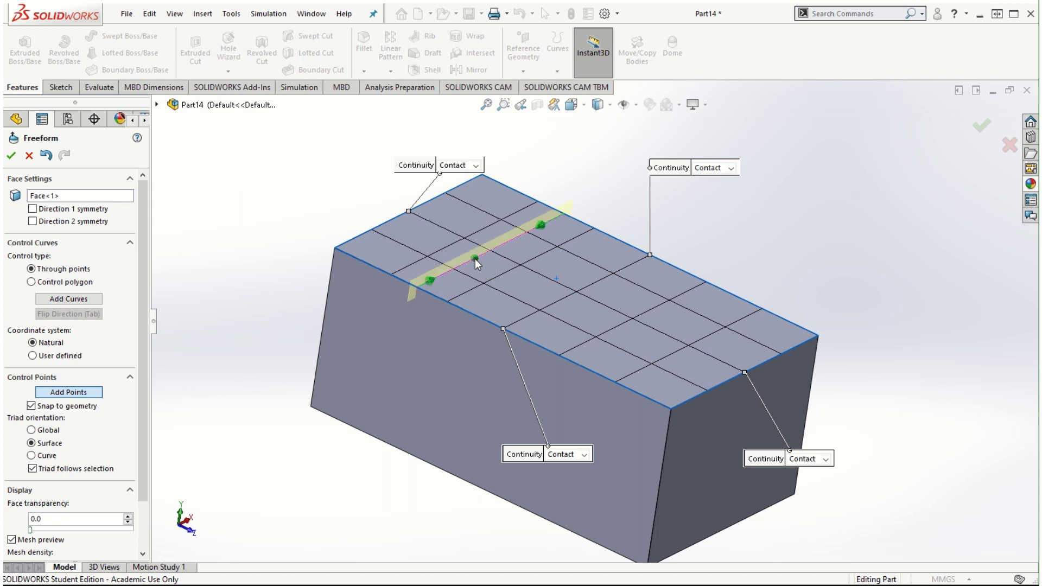
{"action": "left_click", "coordinate": [429, 279]}
{"action": "left_click_drag", "start_coordinate": [145, 350], "coordinate": [141, 415]}
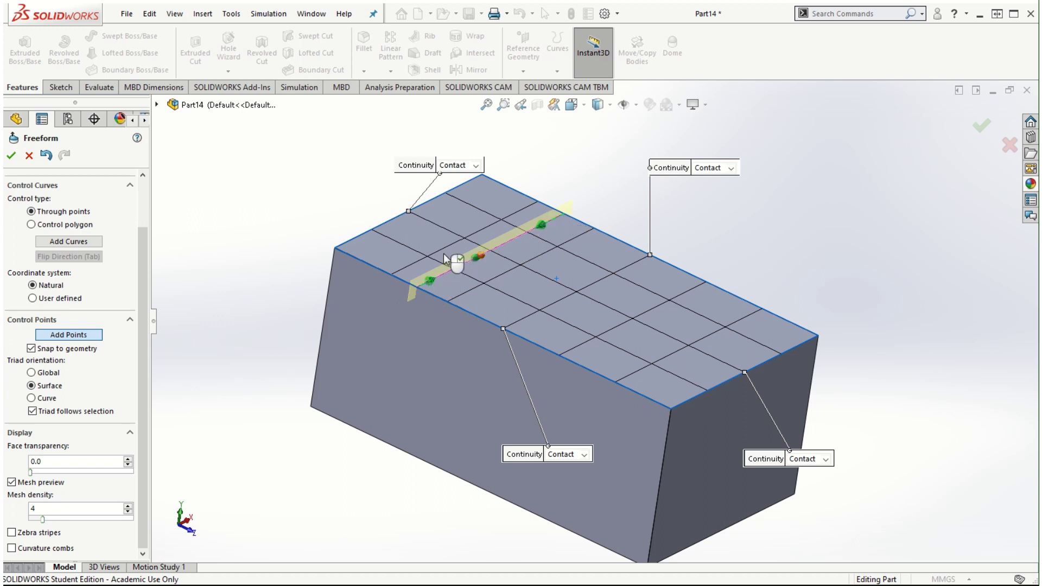
Pull the middle control point up out of the block's upper face by about 35 mm along its Z axis, and accept the Freeform
{"action": "left_click", "coordinate": [476, 256]}
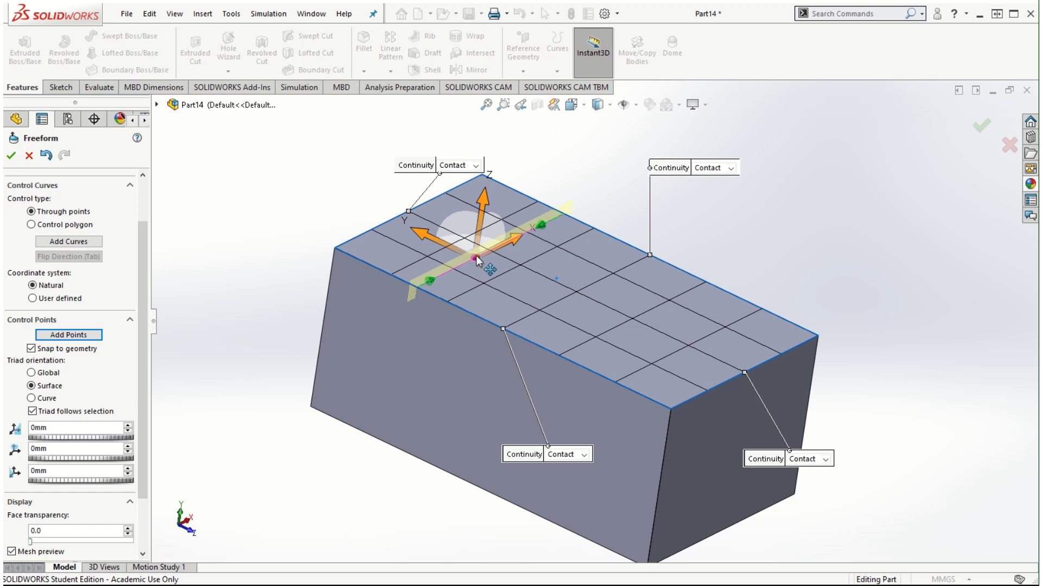
{"action": "middle_click_drag", "start_coordinate": [476, 255], "coordinate": [438, 505]}
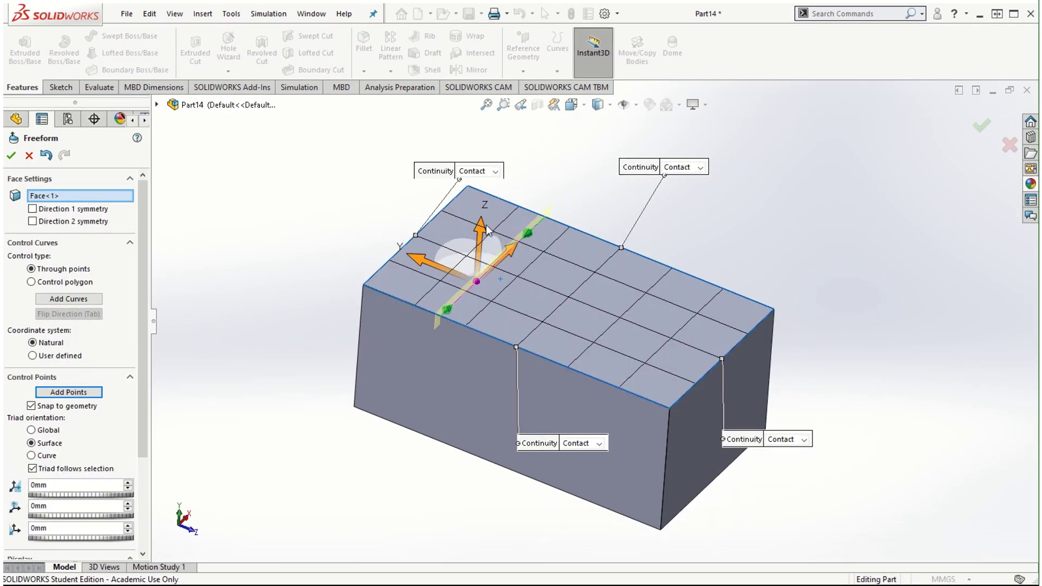
{"action": "left_click_drag", "start_coordinate": [480, 225], "coordinate": [484, 194]}
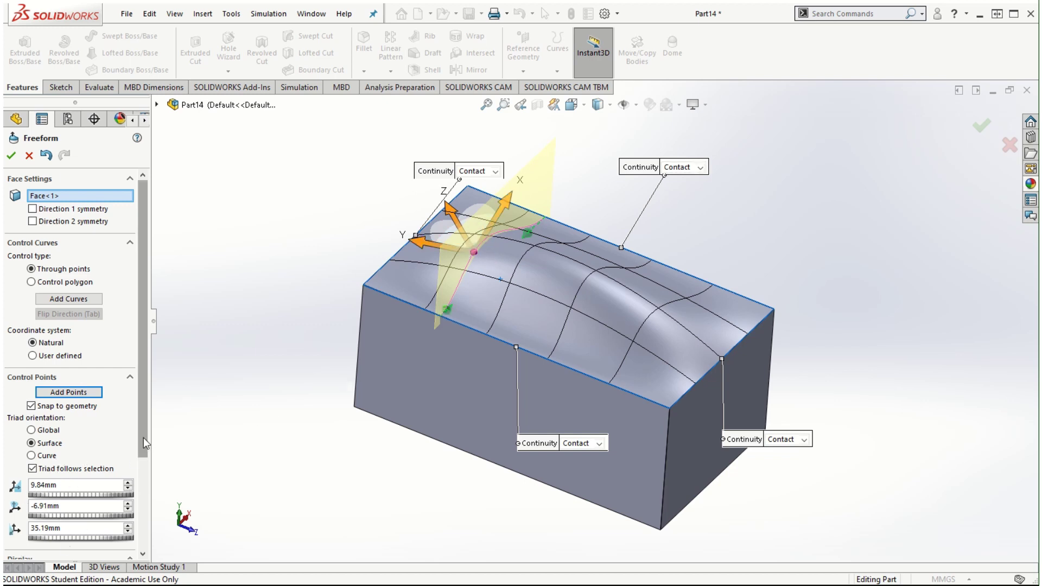
{"action": "scroll", "coordinate": [144, 437], "scroll_direction": "down", "scroll_amount": 3}
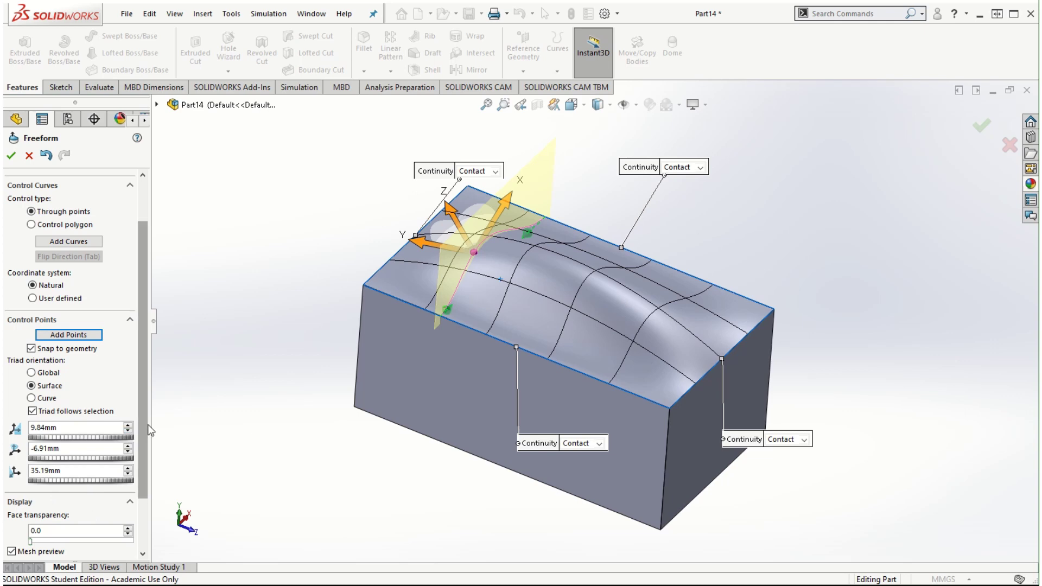
{"action": "middle_click_drag", "start_coordinate": [333, 496], "coordinate": [307, 489]}
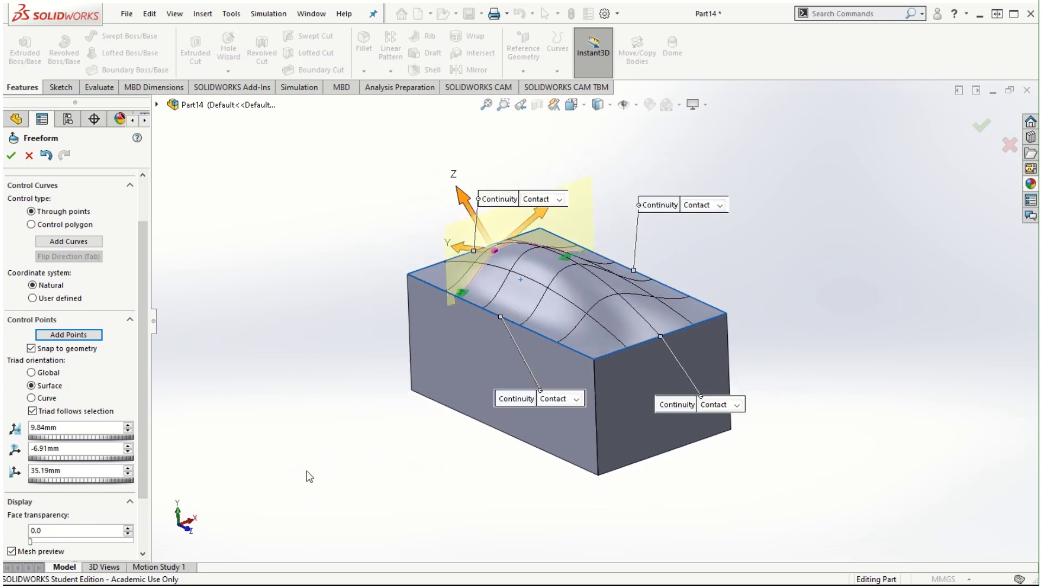
{"action": "scroll", "coordinate": [608, 291], "scroll_direction": "down", "scroll_amount": 3}
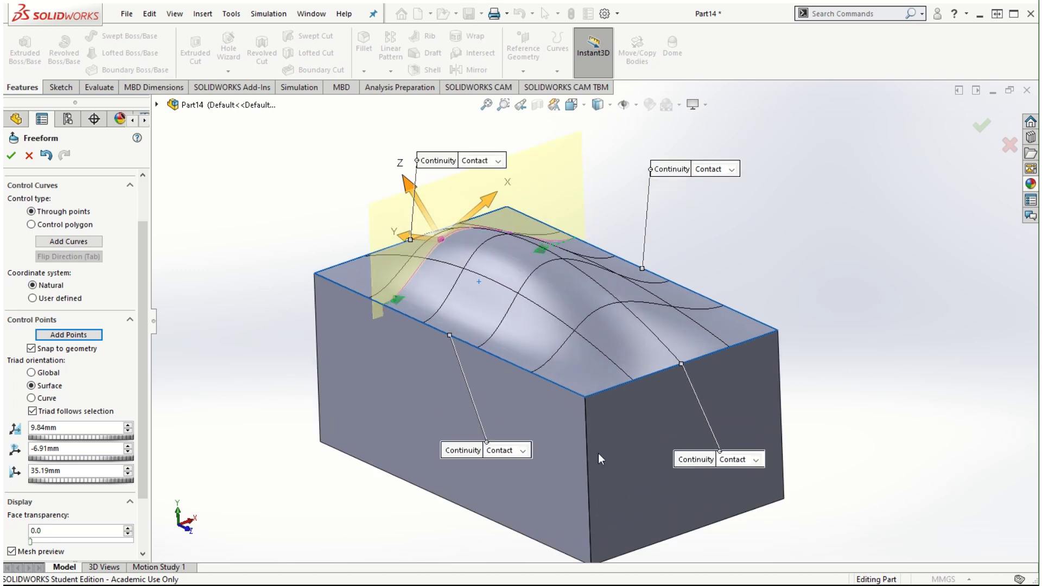
{"action": "left_click", "coordinate": [11, 157]}
{"action": "middle_click_drag", "start_coordinate": [799, 266], "coordinate": [832, 238]}
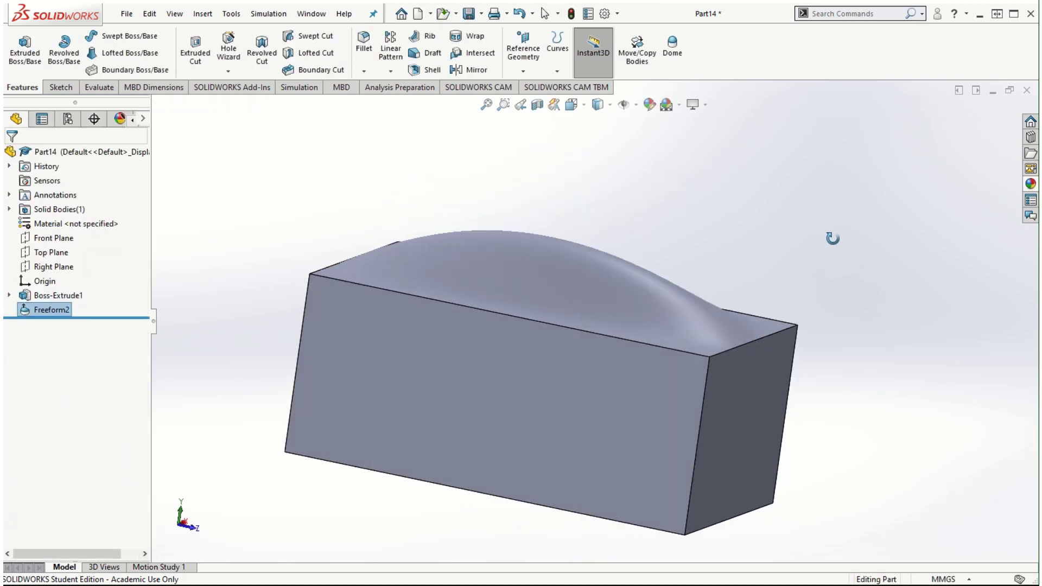
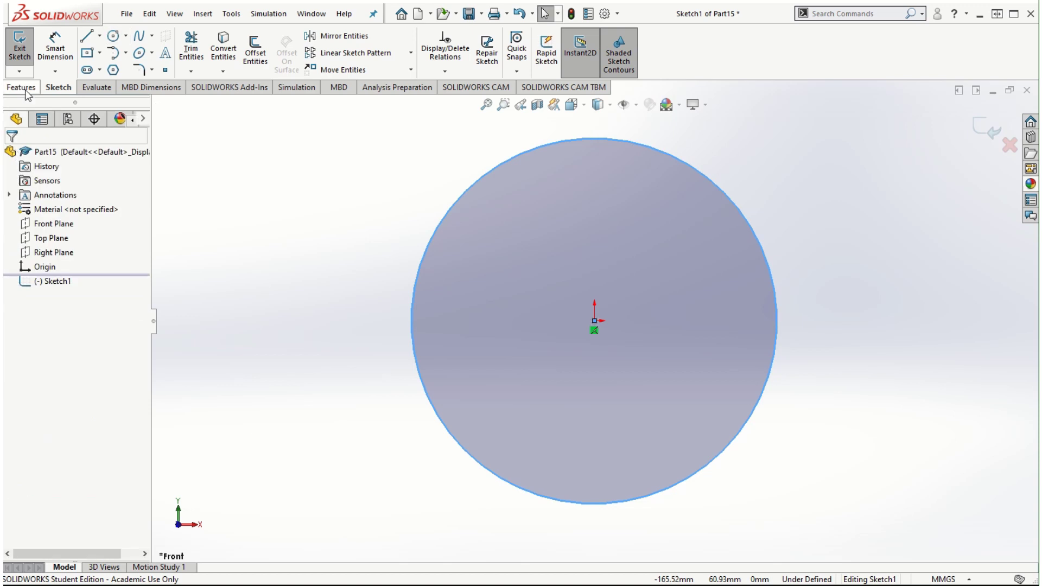
Extrude the circle sketch of the new part as a blind boss 308 mm deep to form a solid cylinder
{"action": "left_click", "coordinate": [25, 49]}
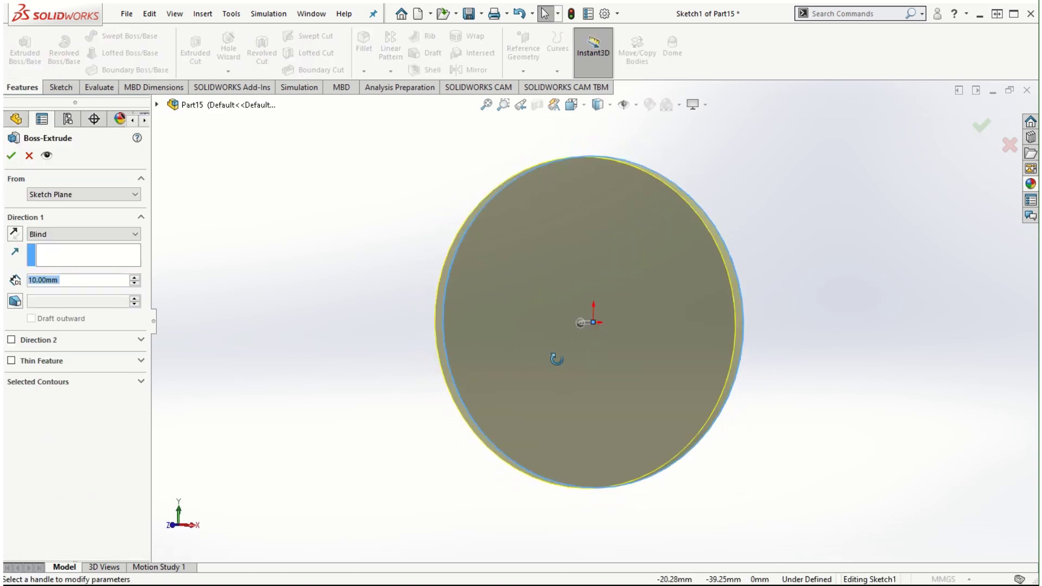
{"action": "left_click_drag", "start_coordinate": [577, 314], "coordinate": [256, 172]}
{"action": "left_click", "coordinate": [11, 155]}
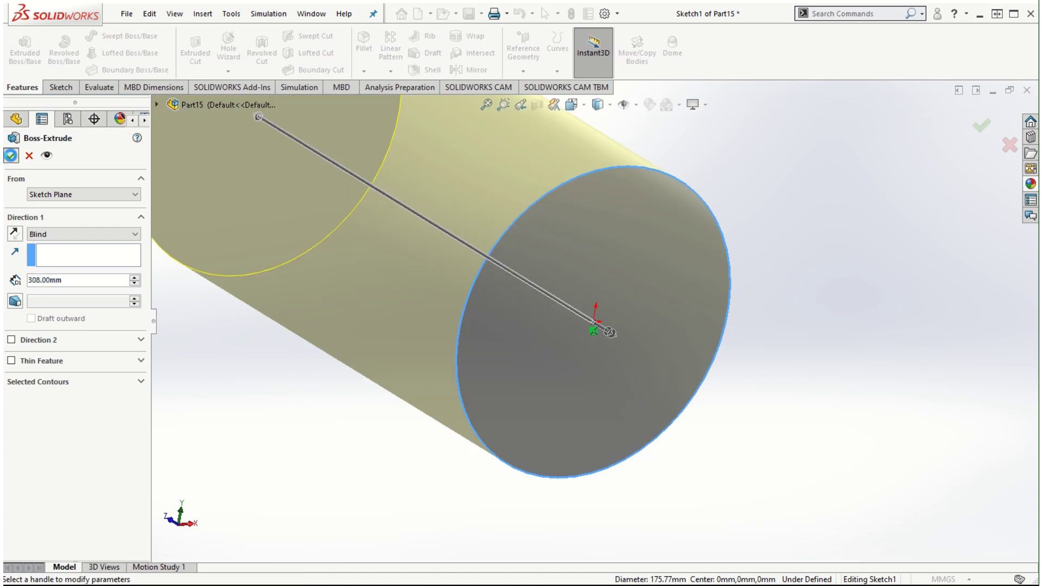
{"action": "scroll", "coordinate": [663, 325], "scroll_direction": "up", "scroll_amount": 3}
{"action": "middle_click_drag", "start_coordinate": [663, 326], "coordinate": [609, 245]}
{"action": "middle_click_drag", "start_coordinate": [426, 182], "coordinate": [771, 299]}
{"action": "key", "text": "Escape"}
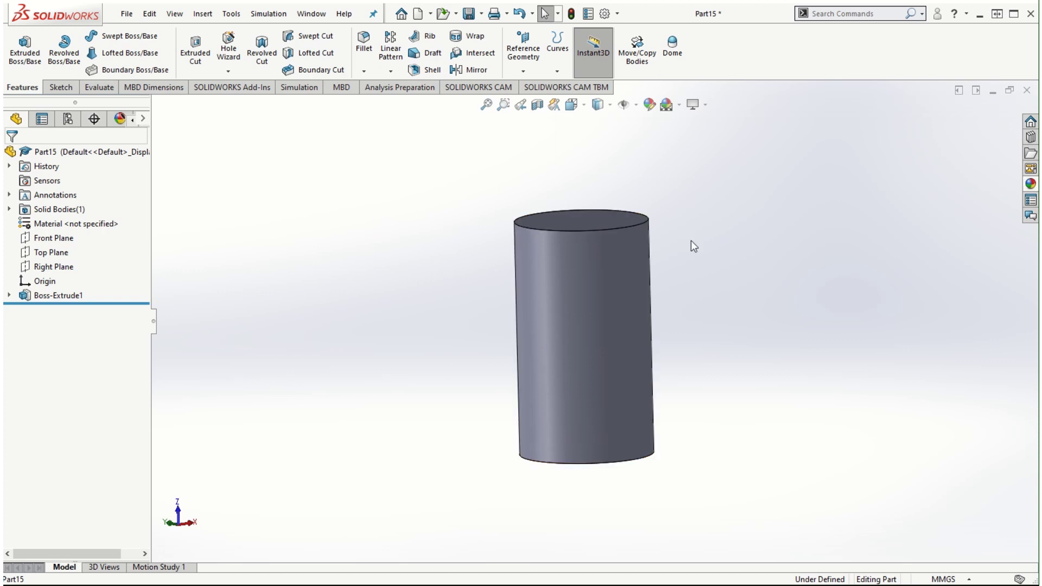
Create a reference plane perpendicular to the Top Plane and tangent to the cylinder's round face
{"action": "scroll", "coordinate": [681, 366], "scroll_direction": "down", "scroll_amount": 2}
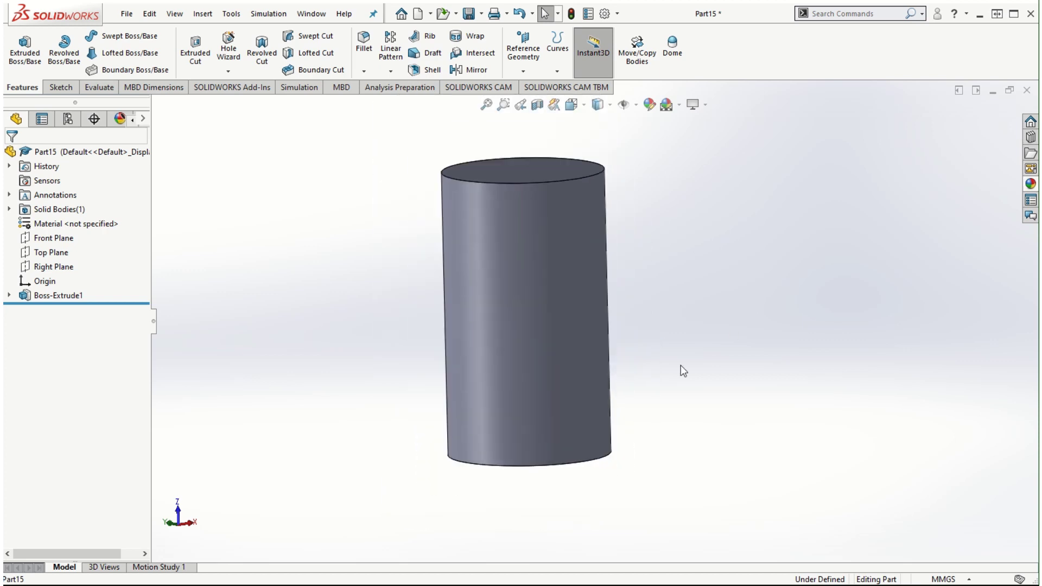
{"action": "middle_click_drag", "start_coordinate": [616, 166], "coordinate": [617, 248]}
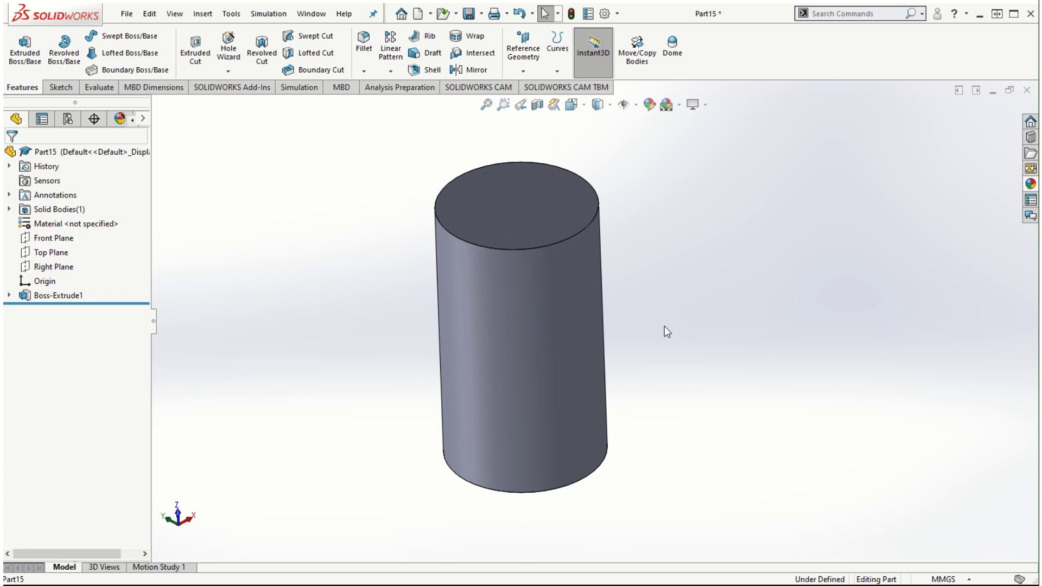
{"action": "middle_click_drag", "start_coordinate": [663, 326], "coordinate": [618, 302]}
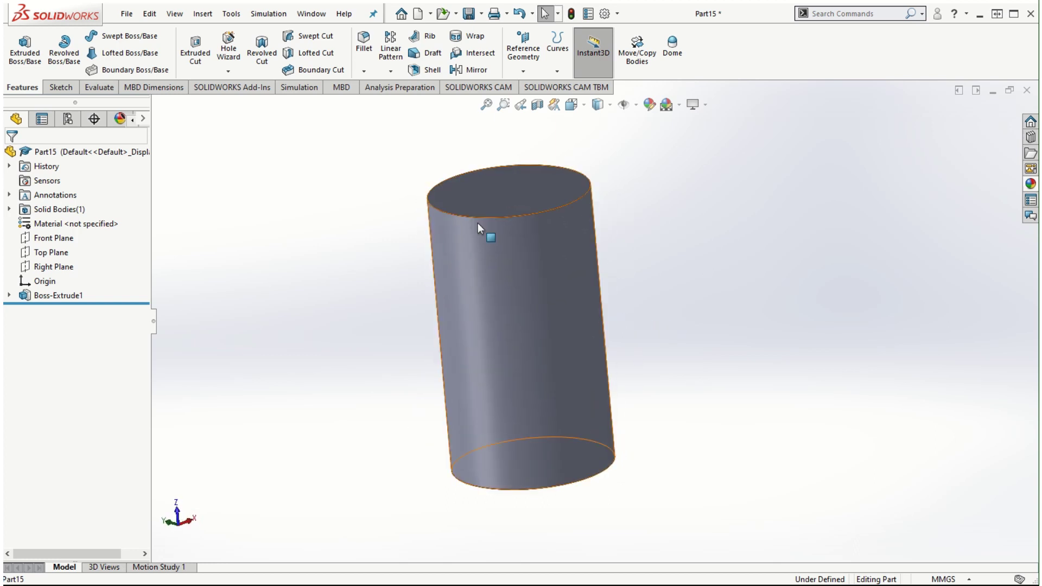
{"action": "middle_click_drag", "start_coordinate": [542, 260], "coordinate": [569, 325]}
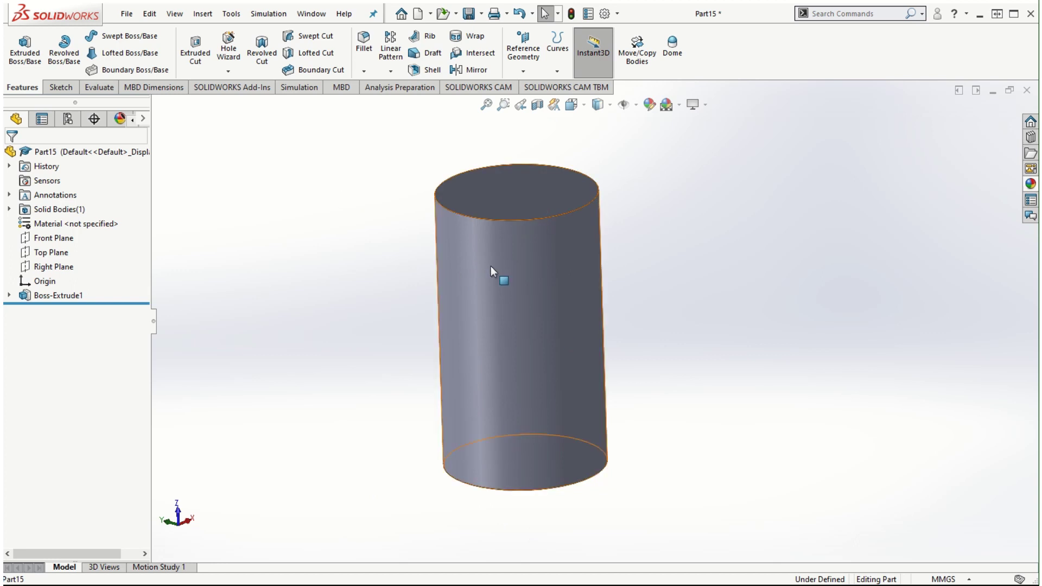
{"action": "left_click", "coordinate": [519, 63]}
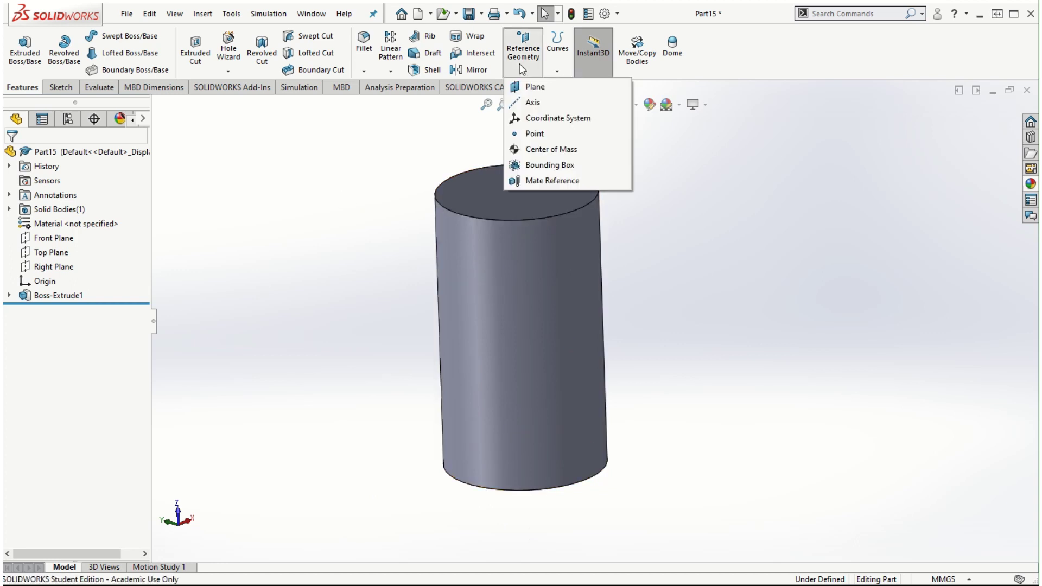
{"action": "left_click", "coordinate": [534, 87]}
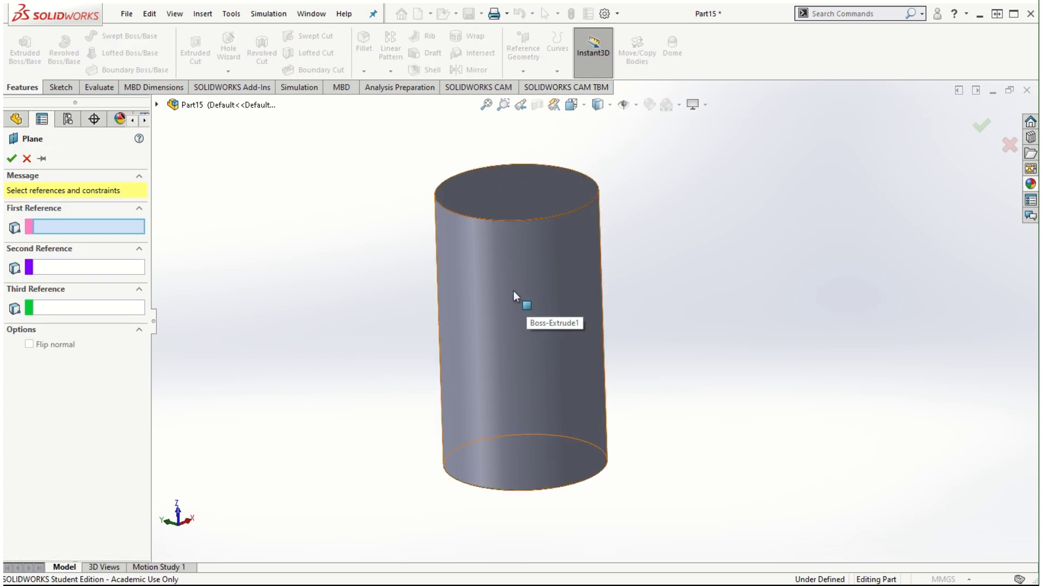
{"action": "left_click", "coordinate": [157, 104]}
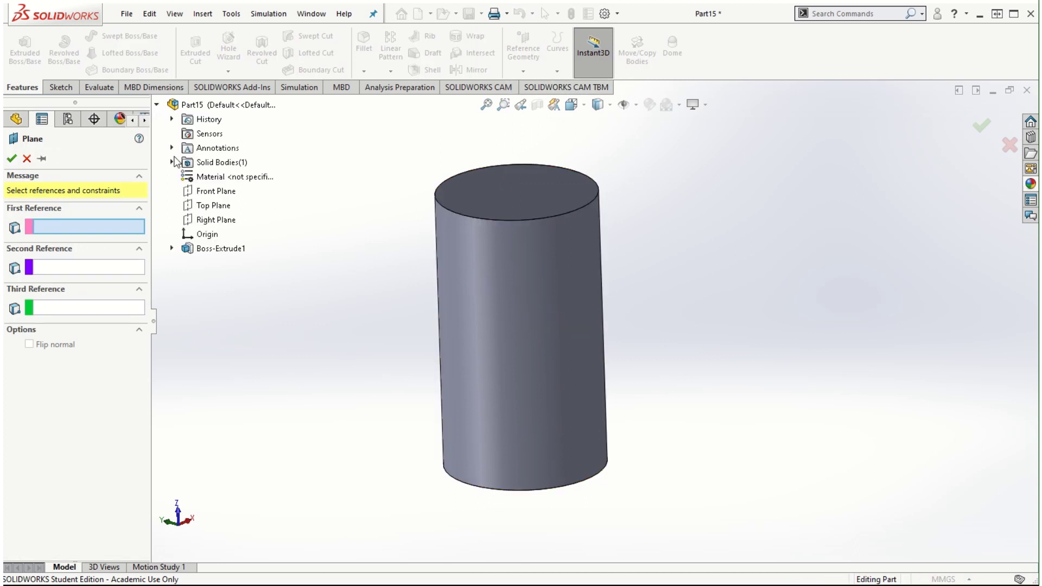
{"action": "left_click", "coordinate": [212, 206]}
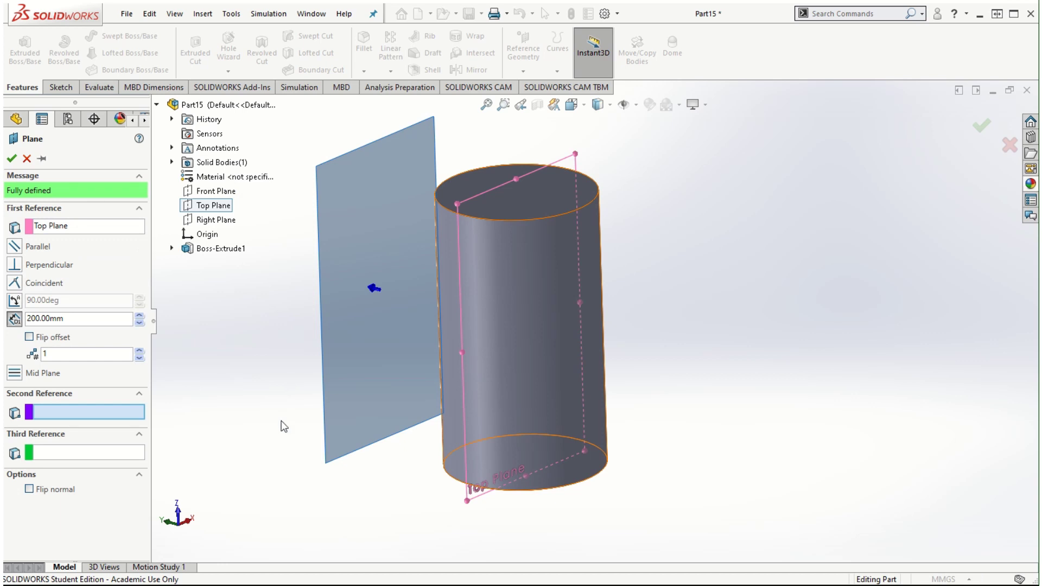
{"action": "left_click", "coordinate": [506, 314]}
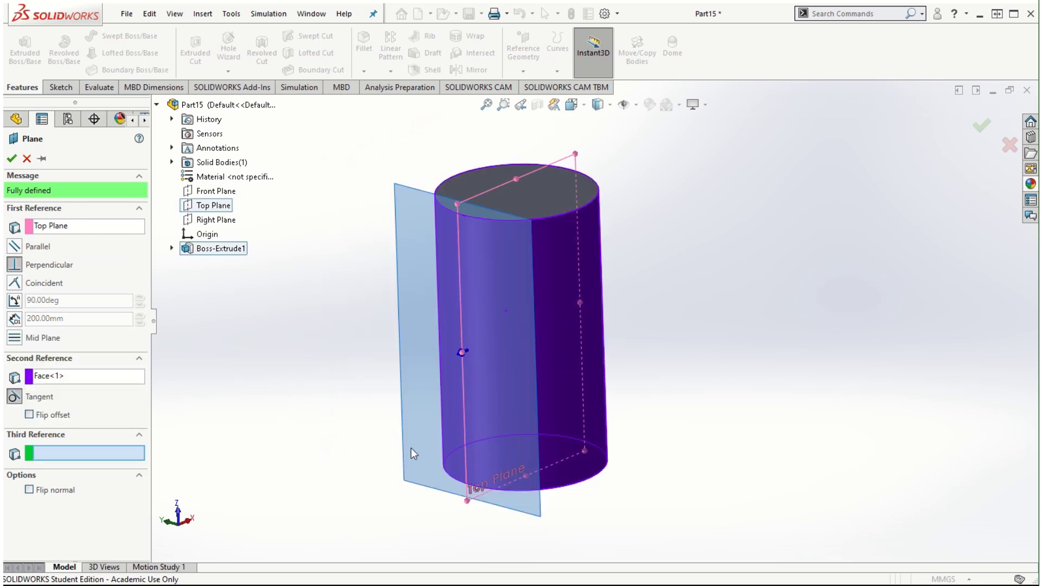
{"action": "left_click", "coordinate": [12, 158]}
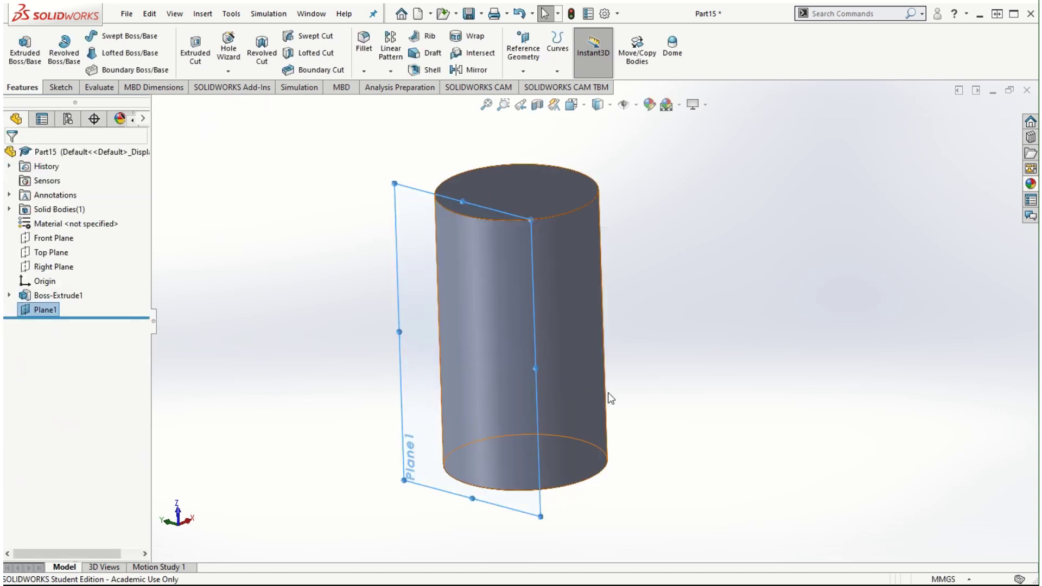
Start a sketch on the tangent plane and draw a horizontal line along the cylinder's centreline, level with the origin and short of both ends
{"action": "left_click", "coordinate": [43, 307]}
{"action": "left_click", "coordinate": [54, 288]}
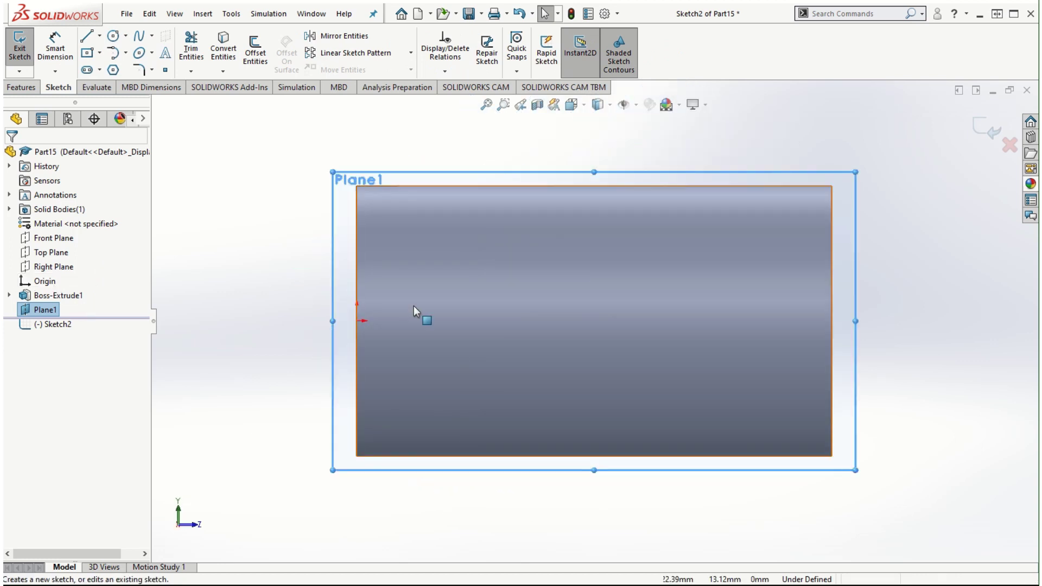
{"action": "scroll", "coordinate": [588, 320], "scroll_direction": "up", "scroll_amount": 5}
{"action": "scroll", "coordinate": [626, 372], "scroll_direction": "down", "scroll_amount": 3}
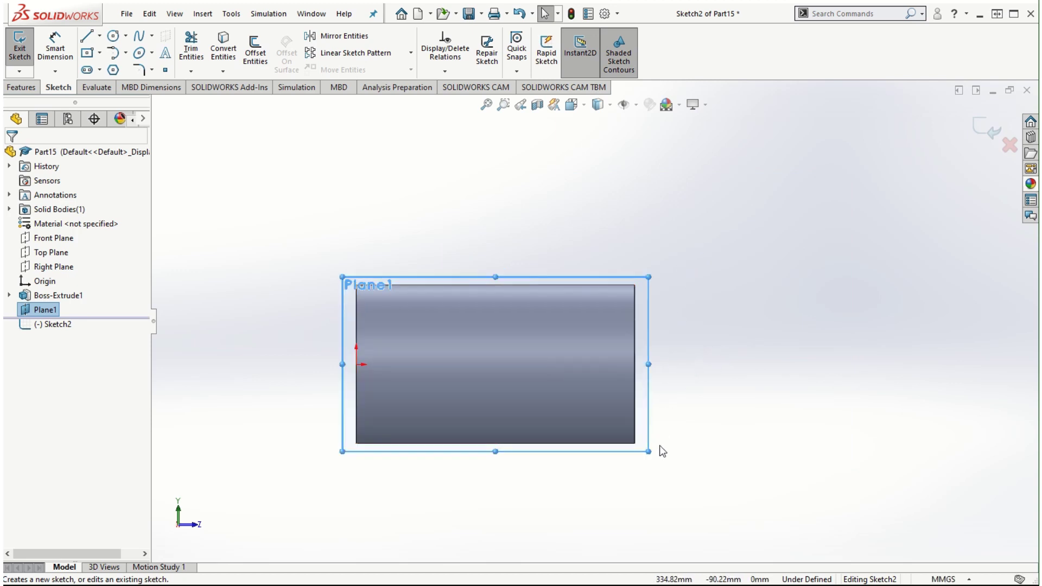
{"action": "left_click", "coordinate": [87, 36]}
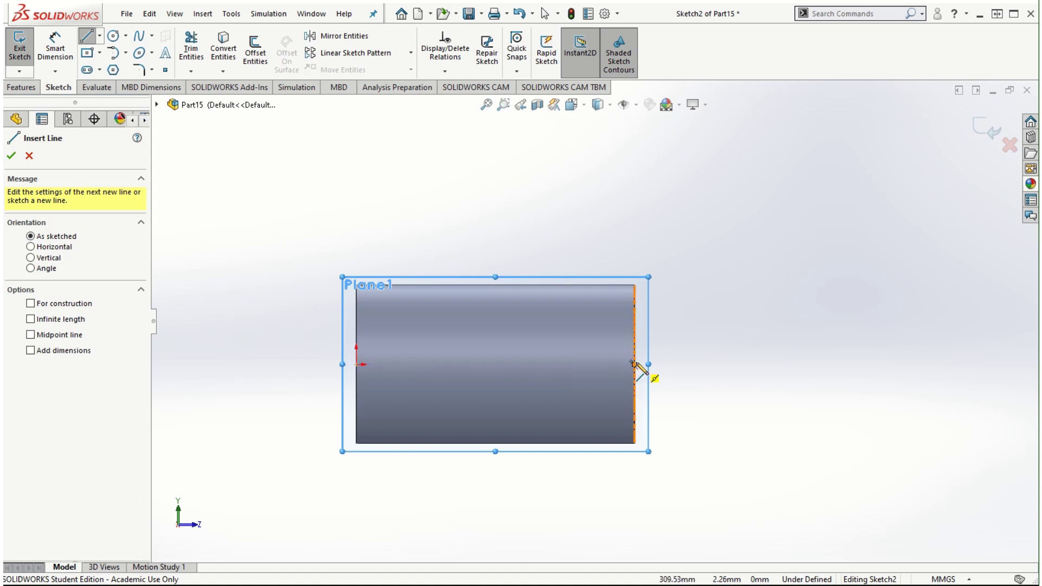
{"action": "left_click", "coordinate": [604, 364]}
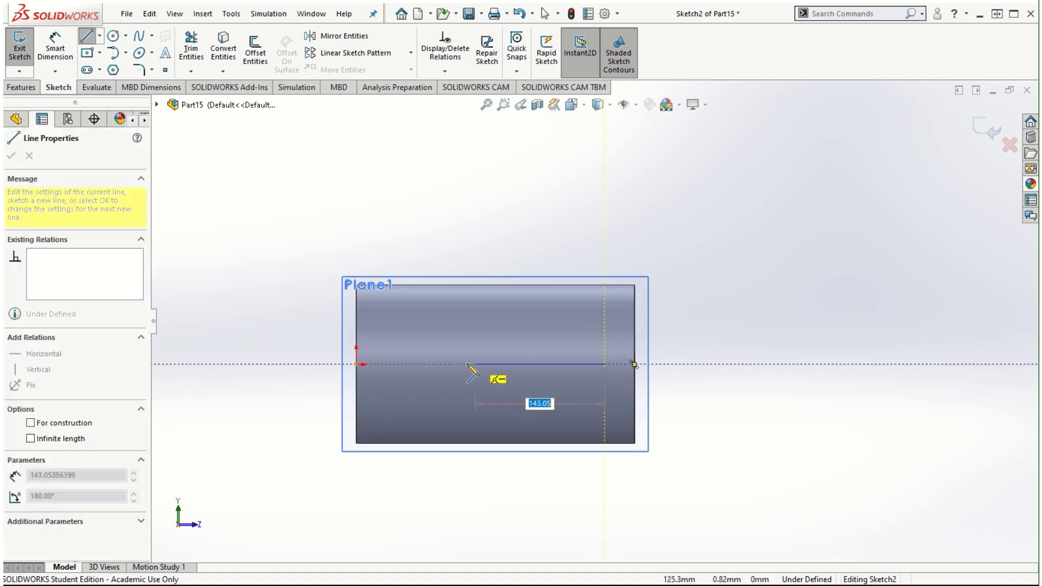
{"action": "left_click", "coordinate": [442, 364]}
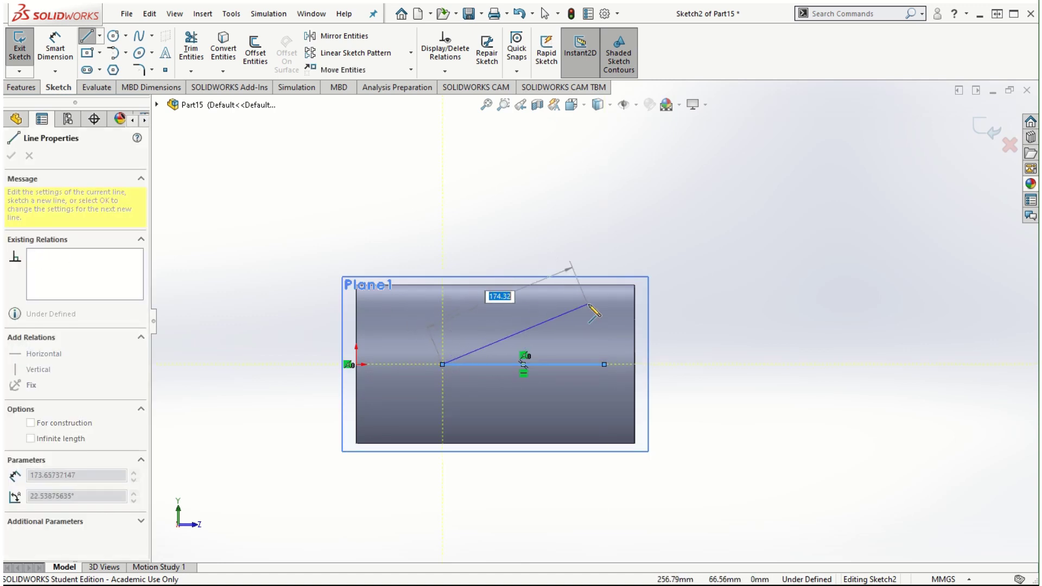
Continue the line into a zigzag rising past the cylinder, with three parallel diagonals about 190 mm long and two horizontals about 168 mm long between them
{"action": "left_click", "coordinate": [594, 285]}
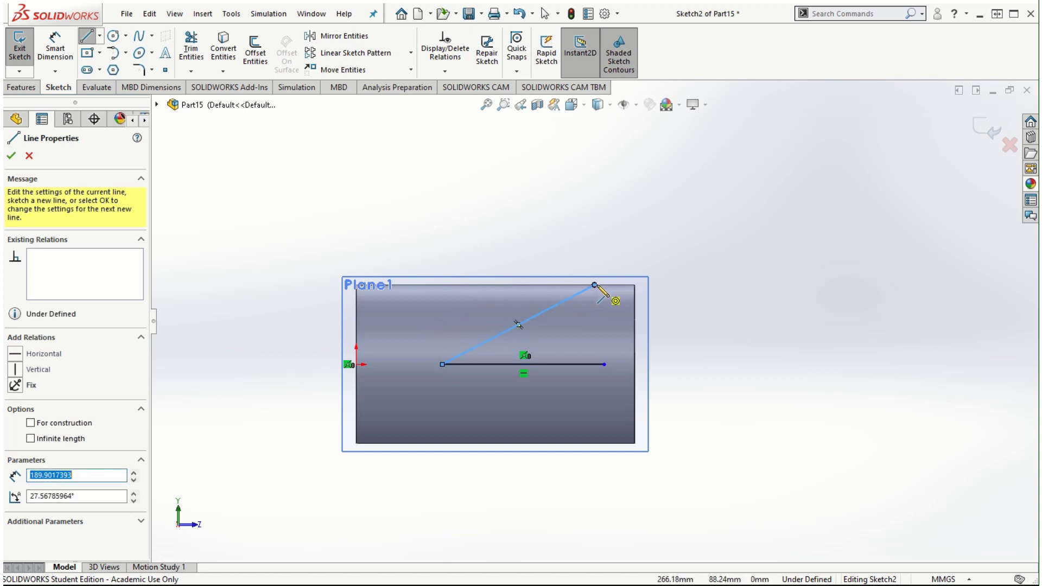
{"action": "left_click", "coordinate": [442, 284]}
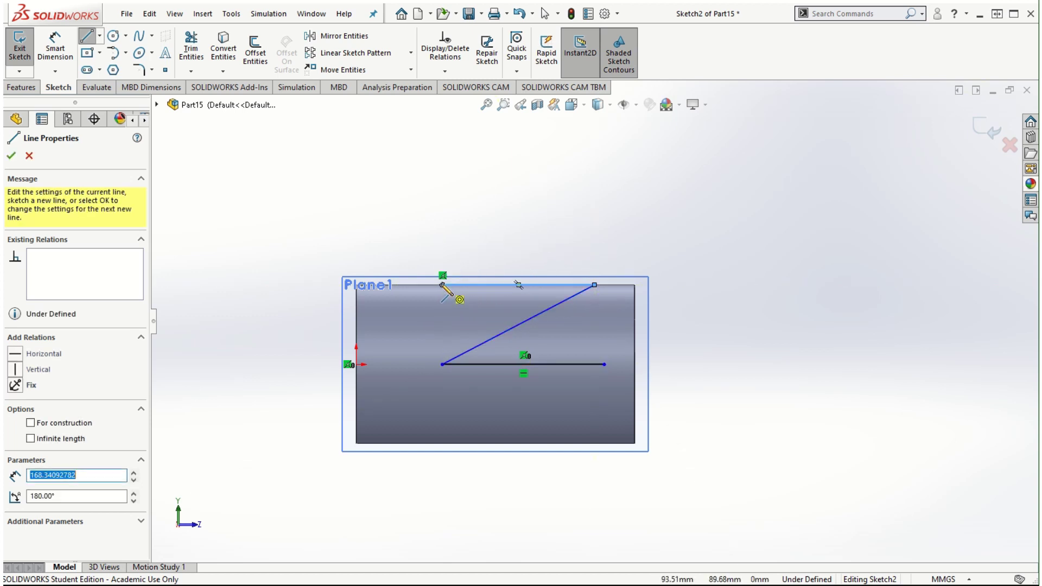
{"action": "left_click", "coordinate": [595, 205]}
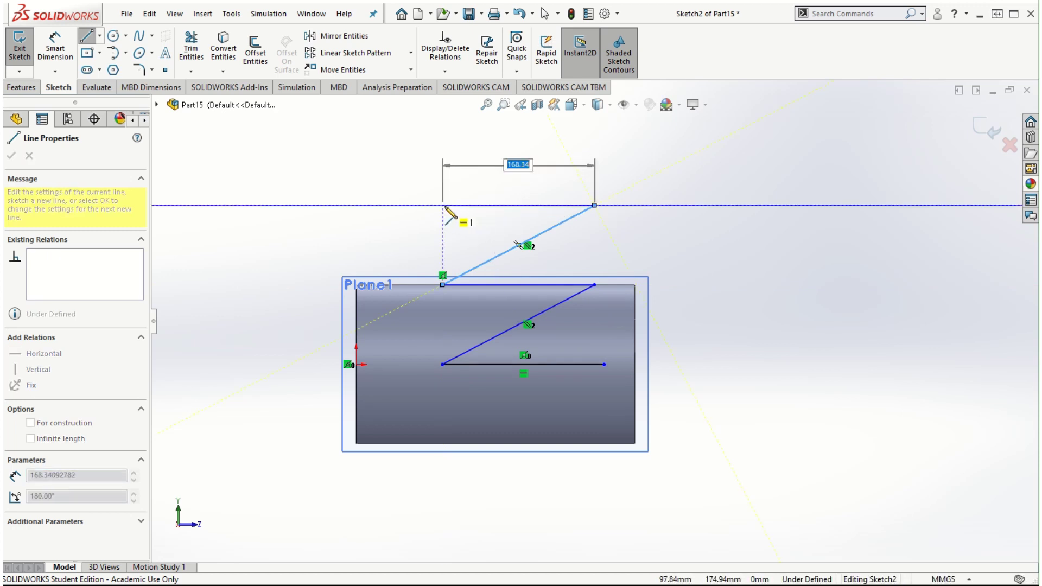
{"action": "left_click", "coordinate": [443, 206]}
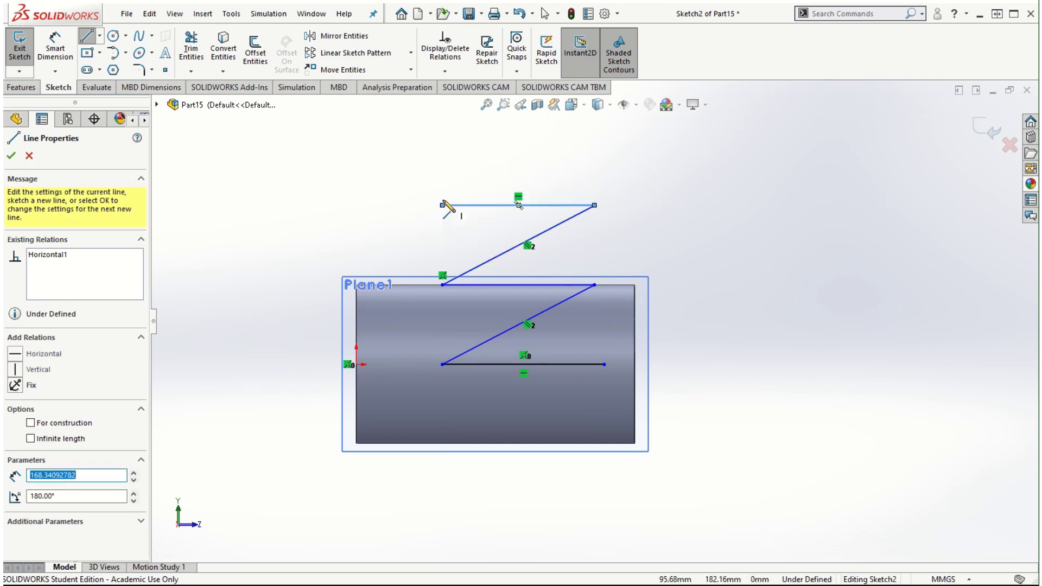
{"action": "left_click", "coordinate": [595, 126]}
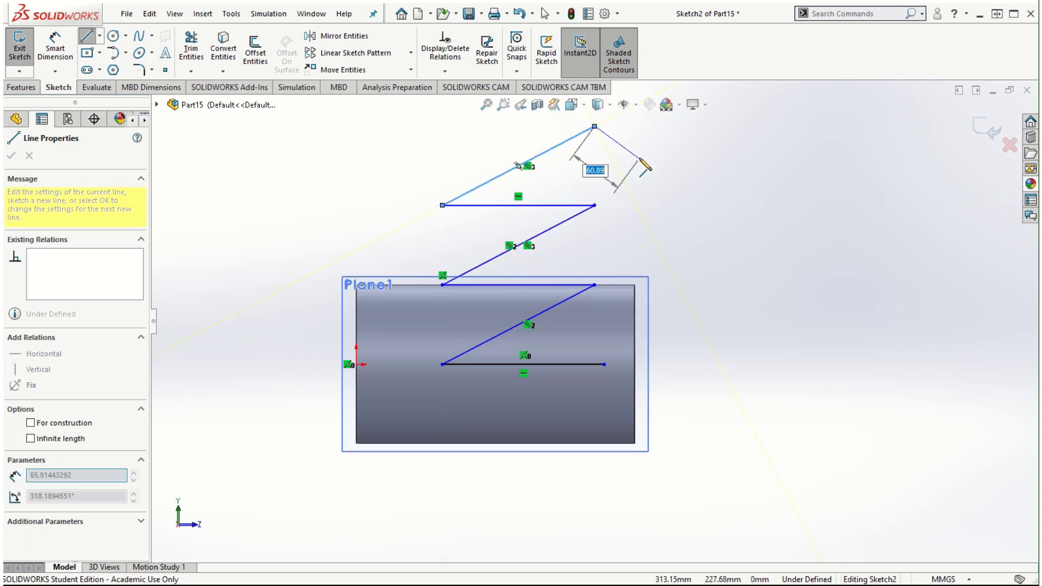
{"action": "scroll", "coordinate": [624, 157], "scroll_direction": "up", "scroll_amount": 3}
{"action": "scroll", "coordinate": [632, 158], "scroll_direction": "down", "scroll_amount": 3}
{"action": "scroll", "coordinate": [597, 320], "scroll_direction": "up", "scroll_amount": 2}
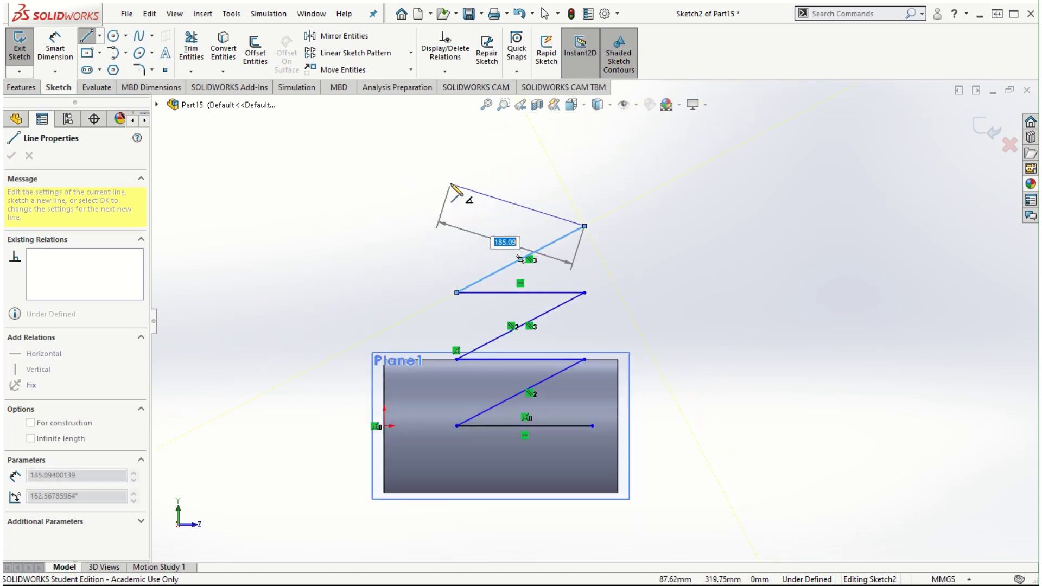
{"action": "key", "text": "Escape"}
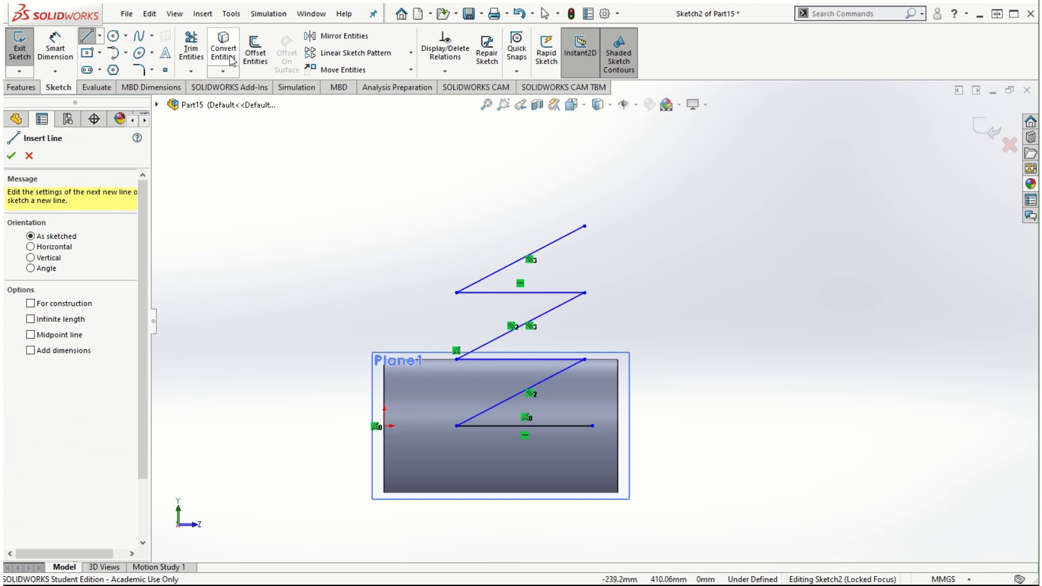
{"action": "left_click", "coordinate": [255, 53]}
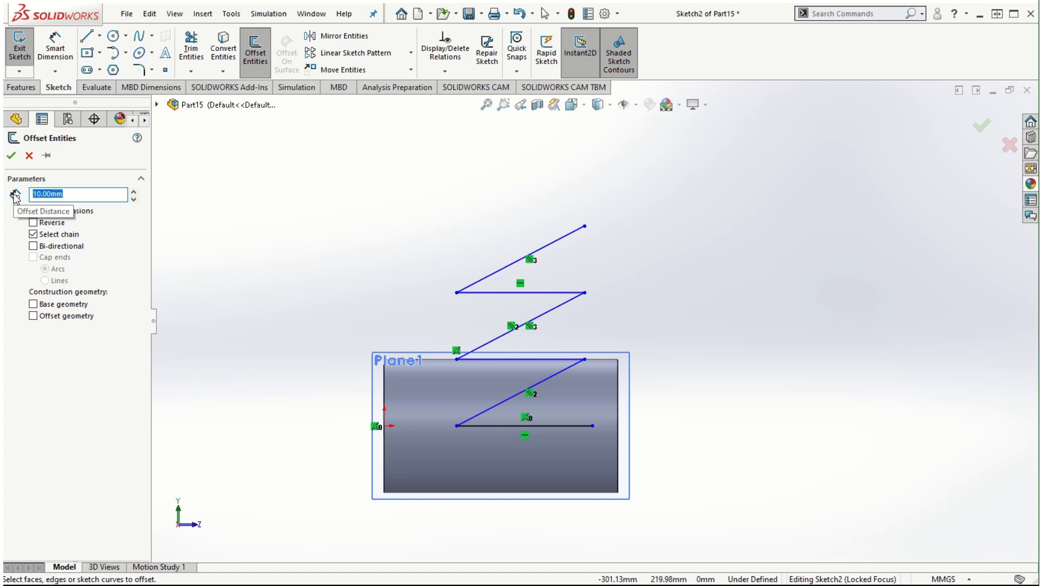
{"action": "type", "text": "3"}
{"action": "key", "text": "Return"}
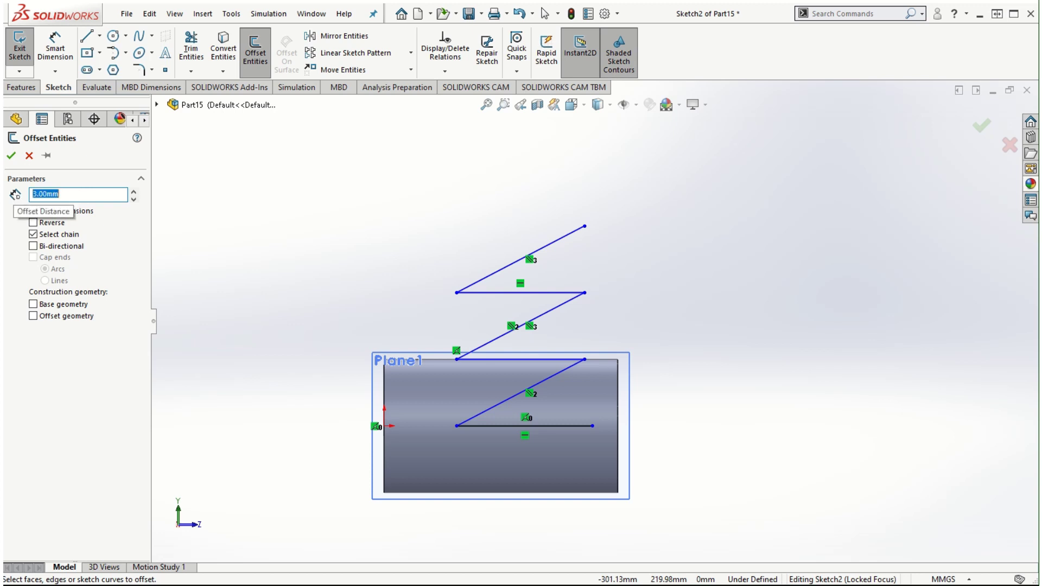
{"action": "left_click", "coordinate": [510, 425]}
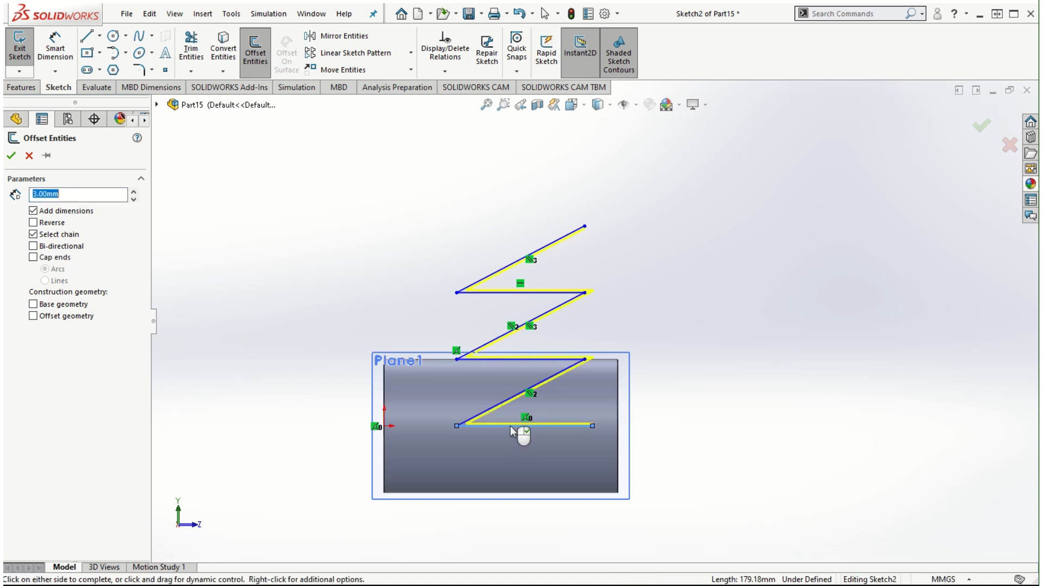
{"action": "left_click", "coordinate": [133, 192]}
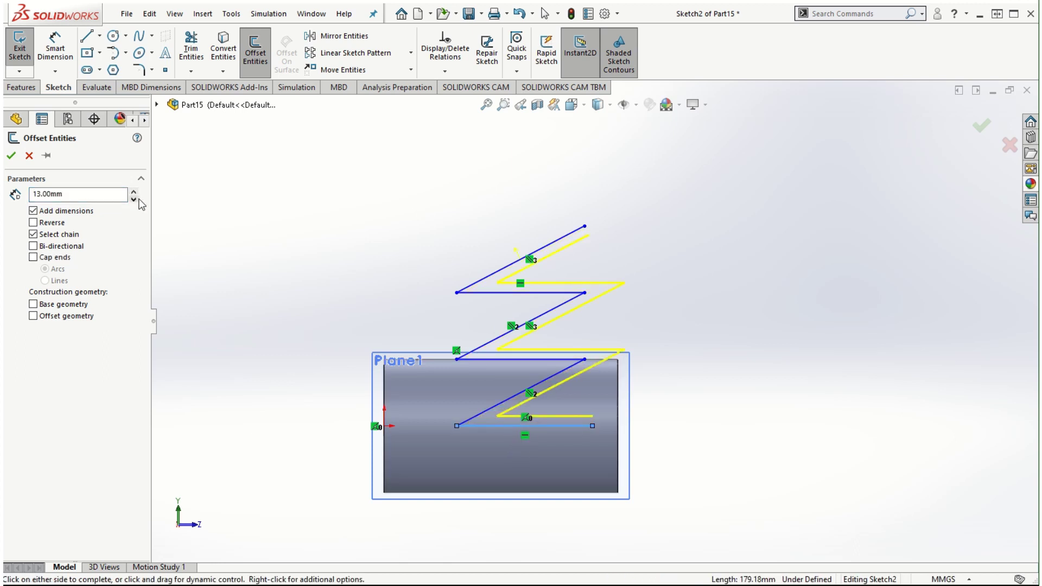
{"action": "double_click", "coordinate": [80, 194]}
{"action": "type", "text": "10"}
{"action": "key", "text": "Return"}
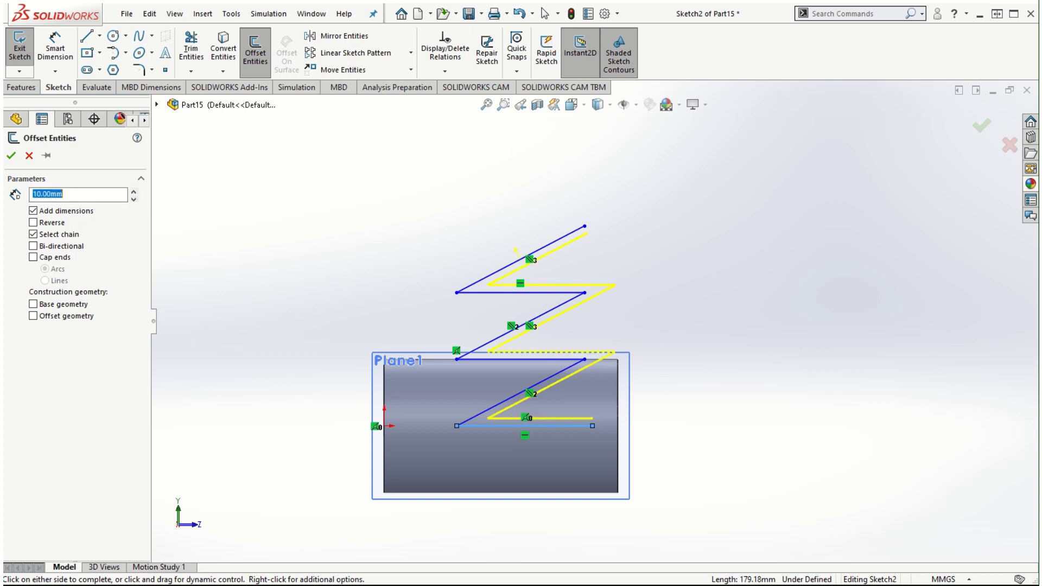
{"action": "scroll", "coordinate": [641, 389], "scroll_direction": "down", "scroll_amount": 2}
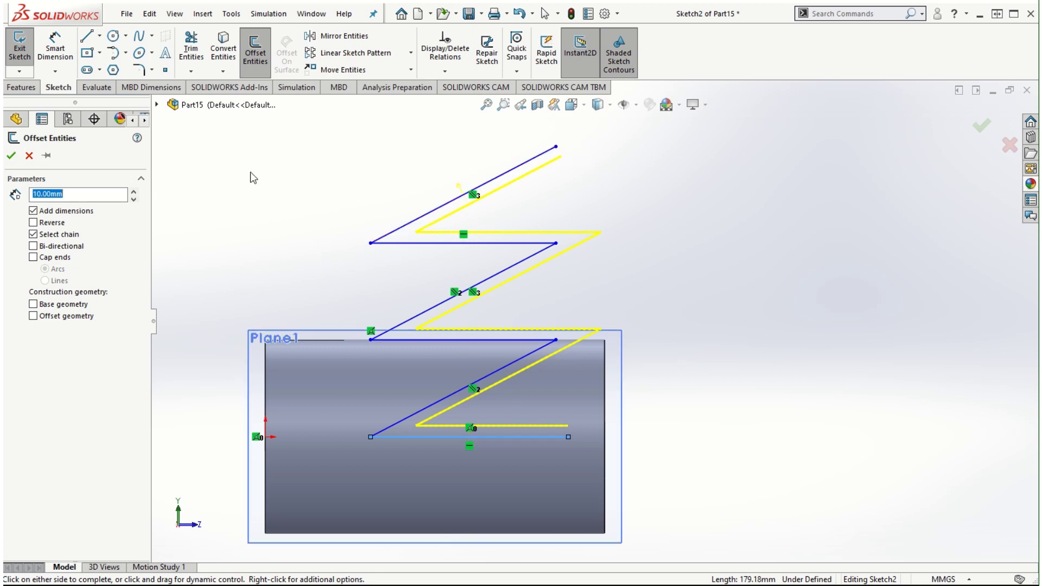
{"action": "left_click", "coordinate": [87, 36]}
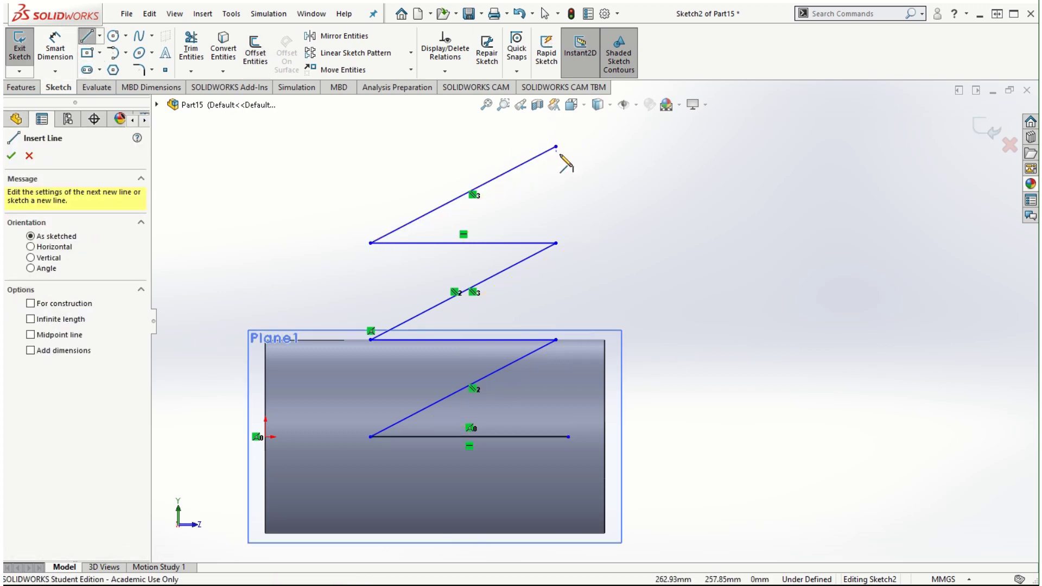
{"action": "left_click", "coordinate": [11, 156]}
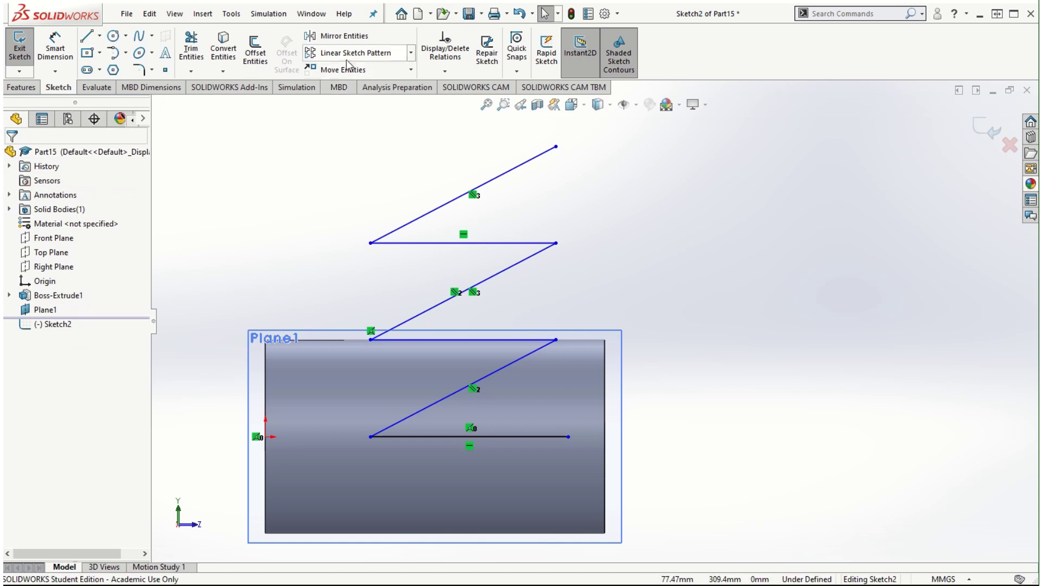
{"action": "left_click", "coordinate": [223, 50]}
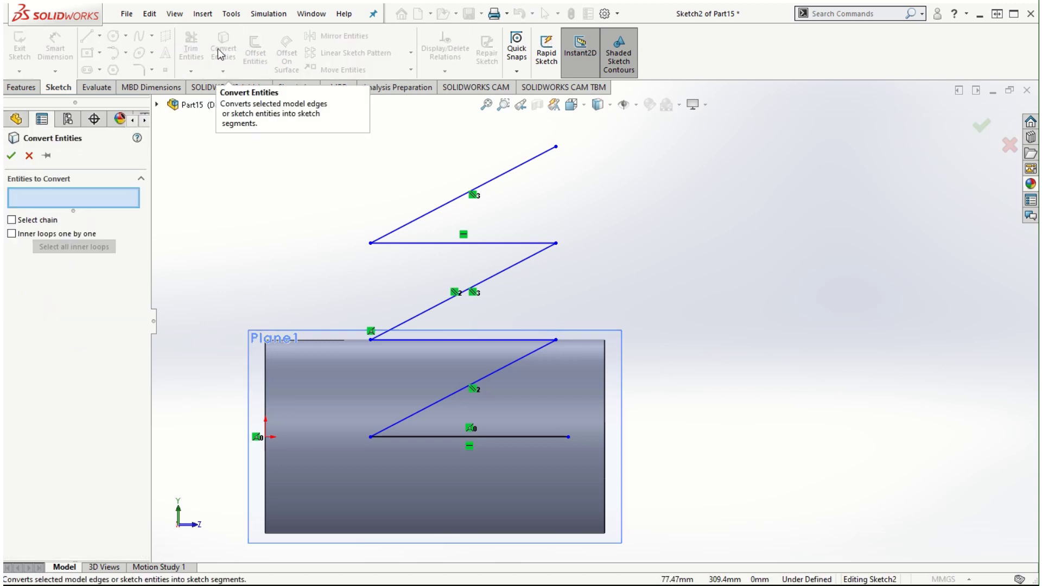
{"action": "left_click", "coordinate": [29, 155]}
Offset the whole zigzag chain by 10 mm towards its lower side, with the offset dimension added
{"action": "left_click", "coordinate": [255, 52]}
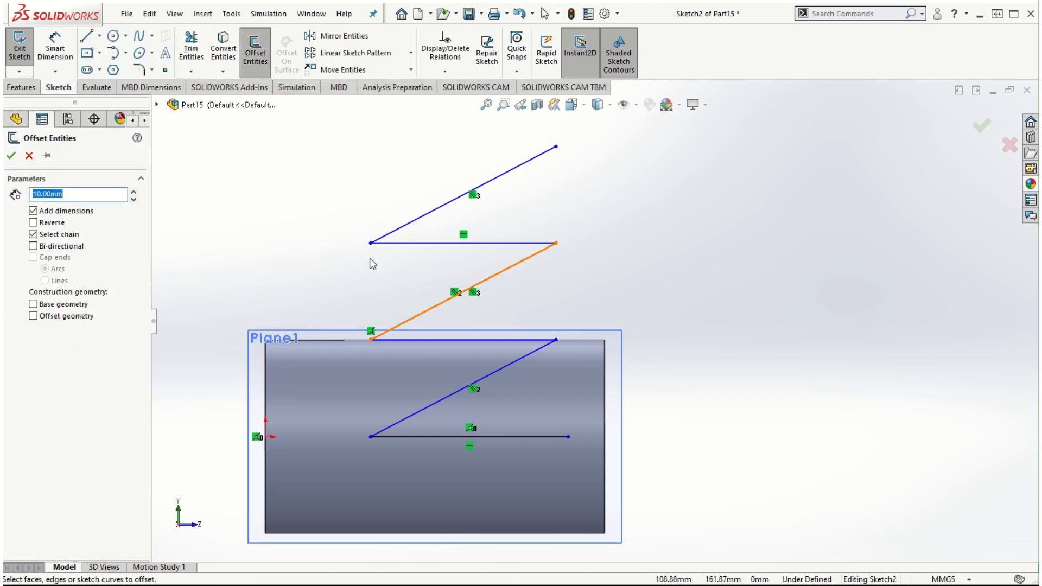
{"action": "left_click", "coordinate": [492, 181]}
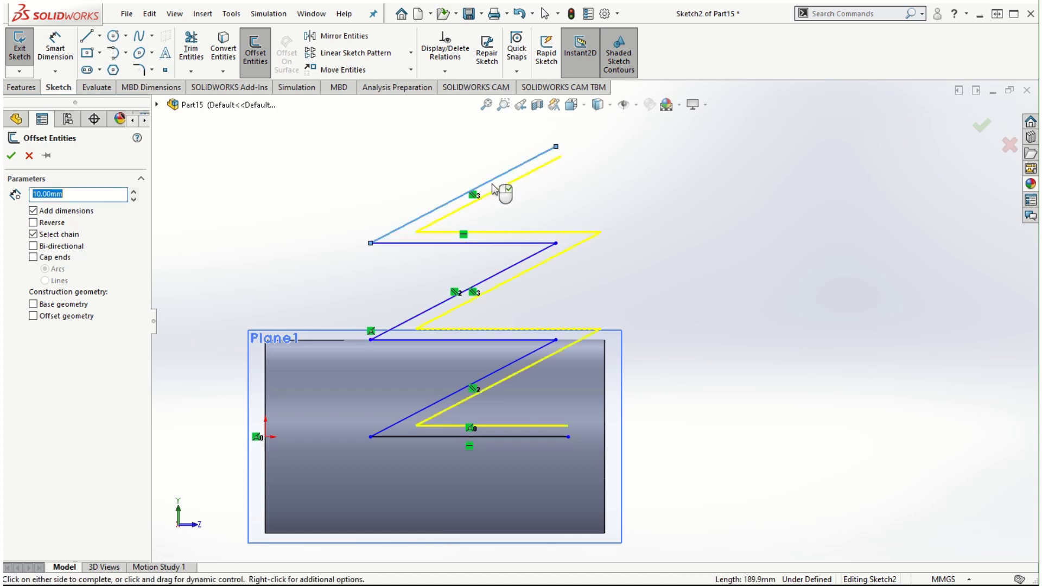
{"action": "left_click", "coordinate": [10, 156]}
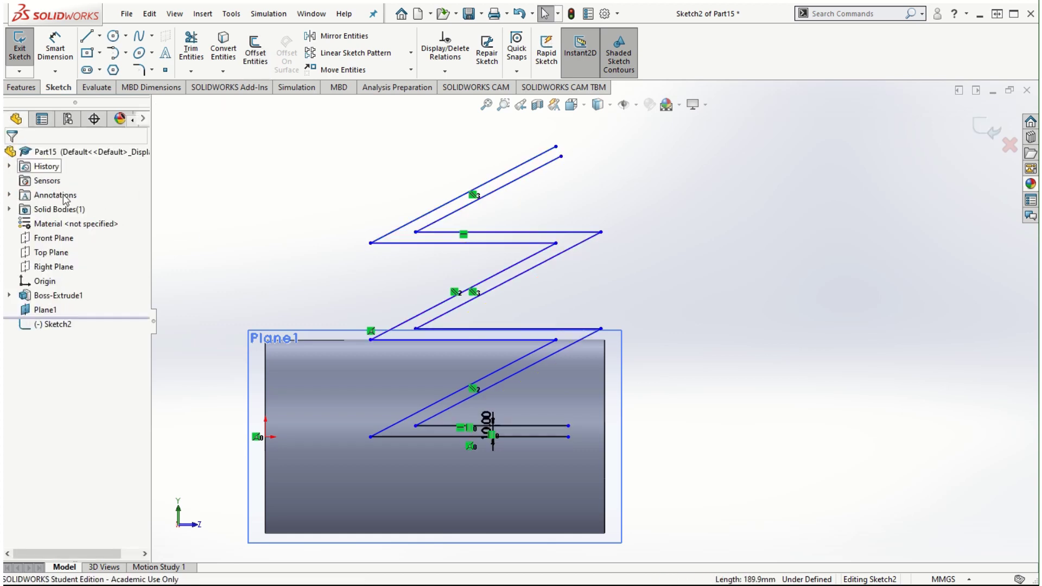
Close both open ends of the double zigzag with short lines between the matching endpoints, and exit the sketch
{"action": "left_click", "coordinate": [87, 35]}
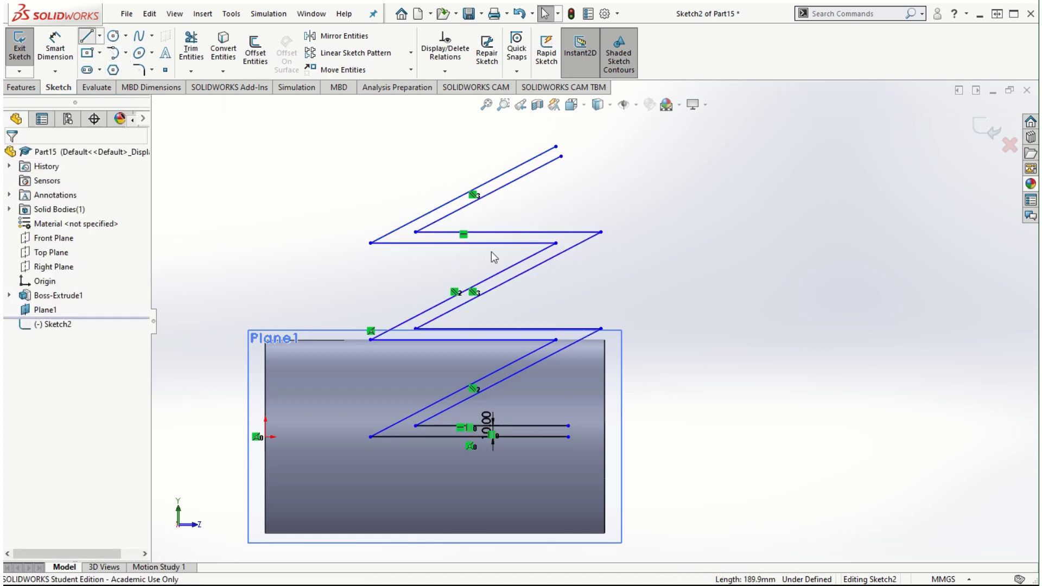
{"action": "left_click", "coordinate": [556, 147]}
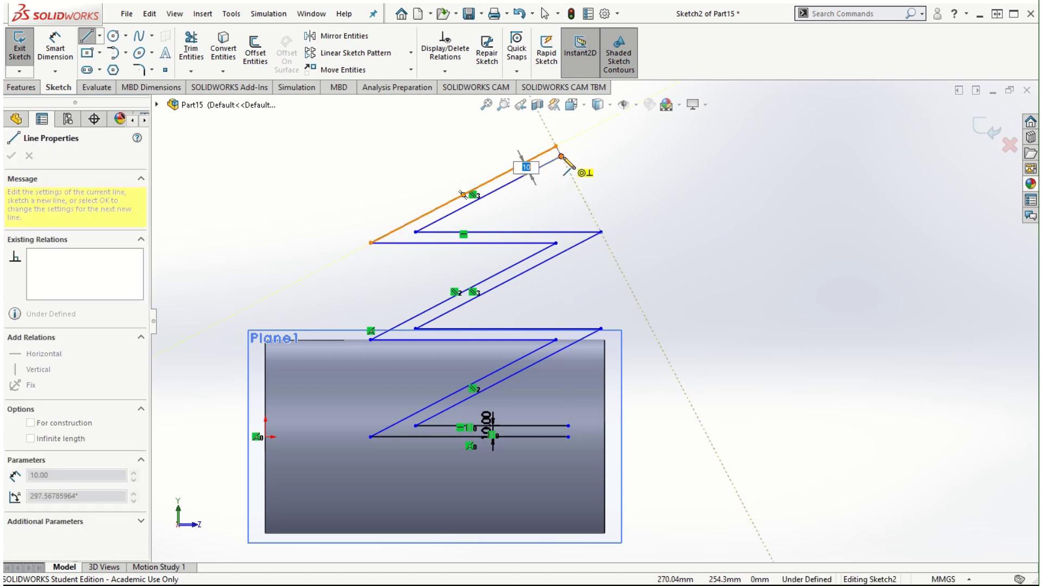
{"action": "left_click", "coordinate": [561, 156]}
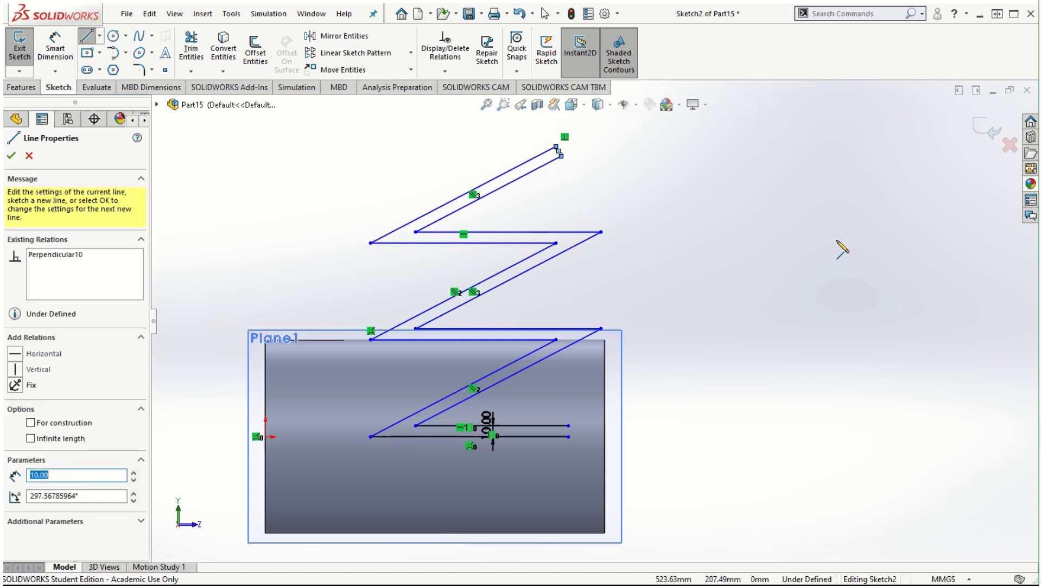
{"action": "left_click", "coordinate": [568, 425]}
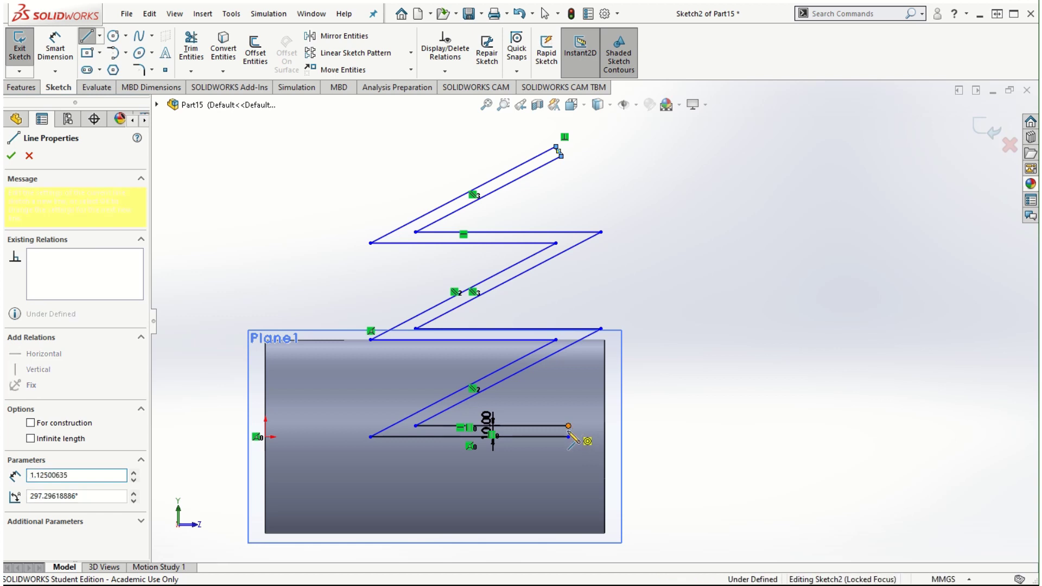
{"action": "left_click", "coordinate": [568, 436]}
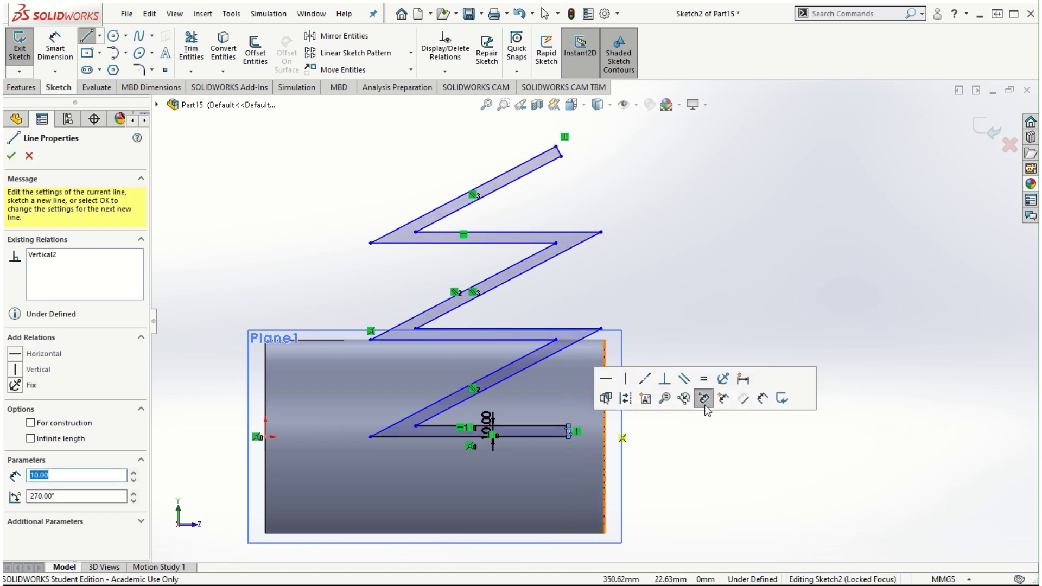
{"action": "scroll", "coordinate": [497, 319], "scroll_direction": "up", "scroll_amount": 5}
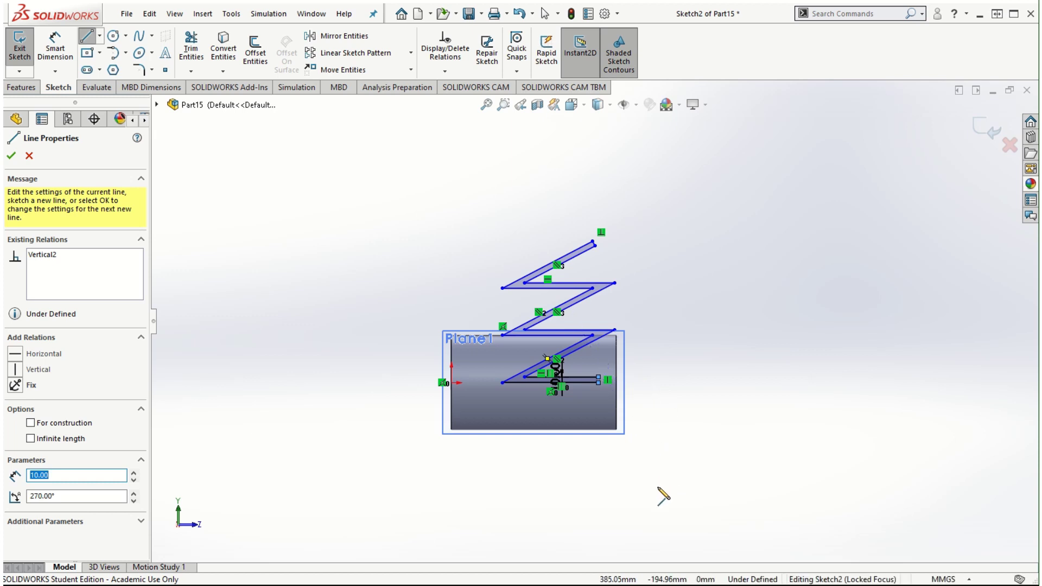
{"action": "key", "text": "Escape"}
{"action": "mouse_move", "coordinate": [688, 434]}
{"action": "middle_mouse_down"}
{"action": "mouse_move", "coordinate": [751, 235]}
{"action": "mouse_move", "coordinate": [637, 470]}
{"action": "mouse_move", "coordinate": [707, 537]}
{"action": "mouse_move", "coordinate": [682, 481]}
{"action": "mouse_move", "coordinate": [689, 428]}
{"action": "middle_mouse_up"}
{"action": "scroll", "coordinate": [692, 424], "scroll_direction": "down", "scroll_amount": 2}
{"action": "mouse_move", "coordinate": [777, 254]}
{"action": "middle_mouse_down"}
{"action": "mouse_move", "coordinate": [773, 395]}
{"action": "mouse_move", "coordinate": [760, 402]}
{"action": "mouse_move", "coordinate": [744, 331]}
{"action": "middle_mouse_up"}
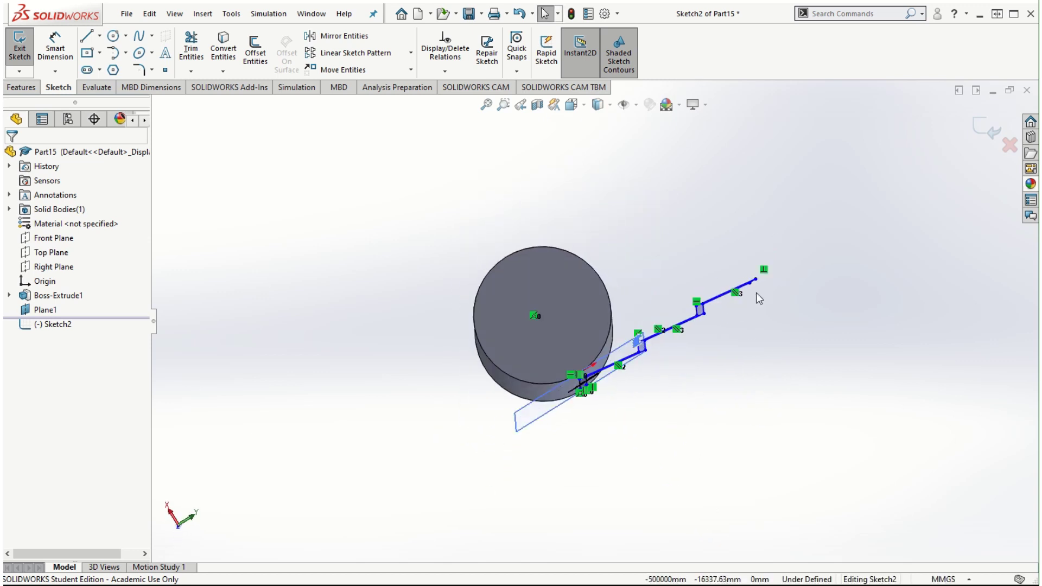
{"action": "mouse_move", "coordinate": [577, 409]}
{"action": "middle_mouse_down"}
{"action": "mouse_move", "coordinate": [774, 355]}
{"action": "mouse_move", "coordinate": [756, 246]}
{"action": "mouse_move", "coordinate": [659, 307]}
{"action": "mouse_move", "coordinate": [805, 186]}
{"action": "mouse_move", "coordinate": [807, 351]}
{"action": "middle_mouse_up"}
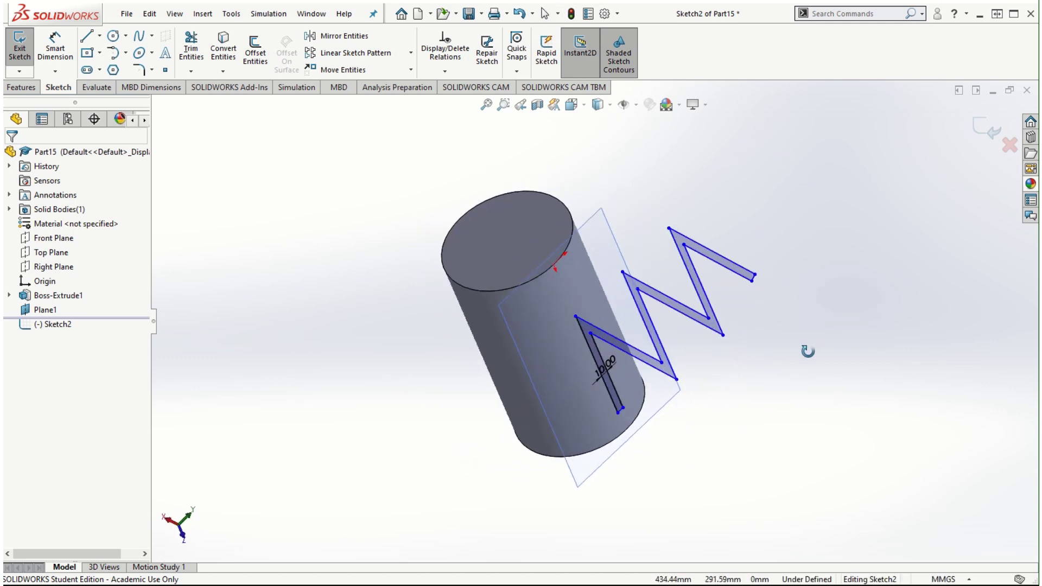
{"action": "scroll", "coordinate": [760, 261], "scroll_direction": "down", "scroll_amount": 2}
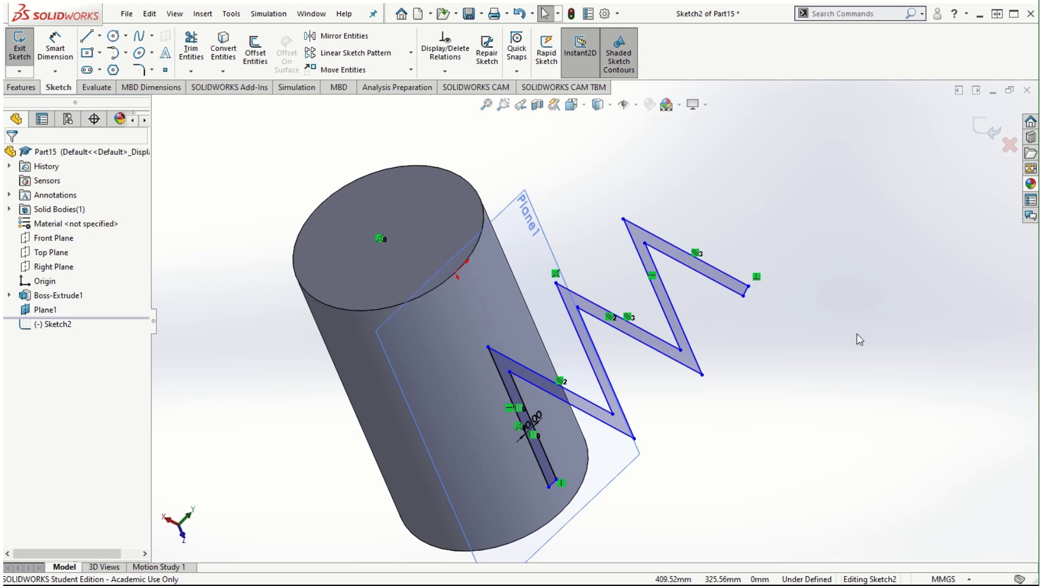
{"action": "left_click", "coordinate": [987, 133]}
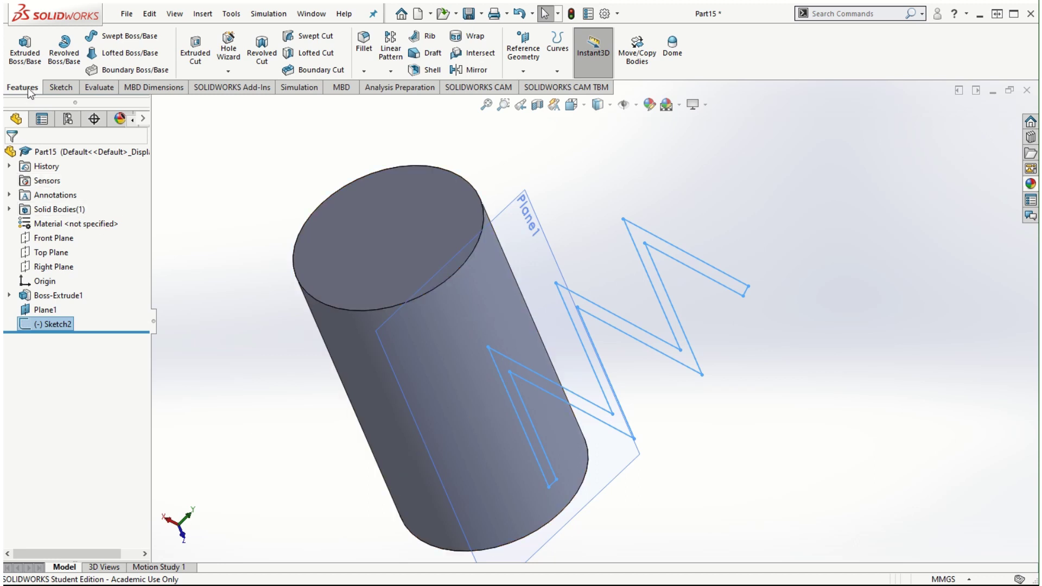
Wrap the zigzag sketch onto the cylinder's round face as a Scribe, using the Analytical method, and accept the feature
{"action": "left_click", "coordinate": [470, 38]}
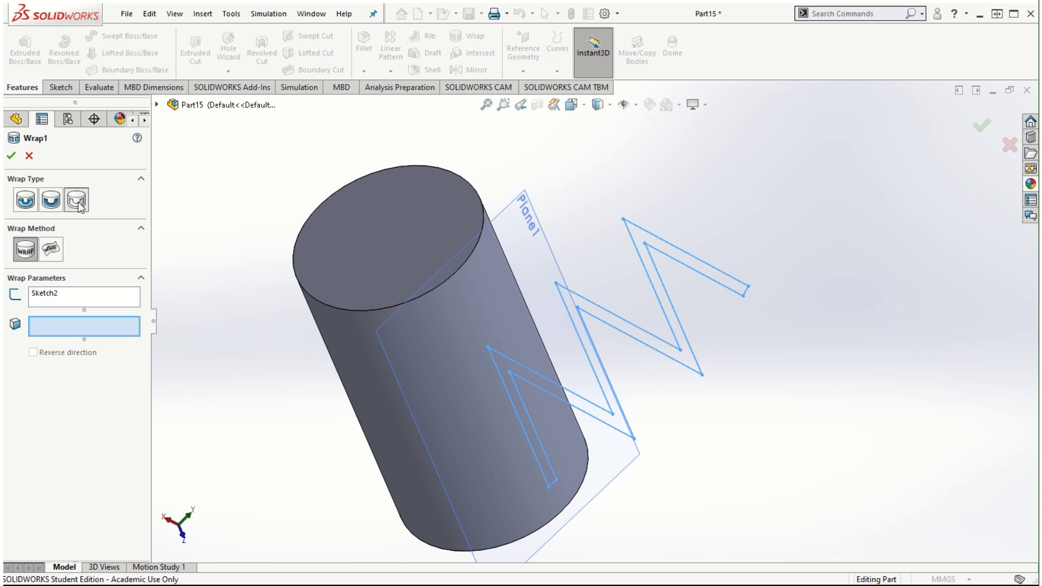
{"action": "left_click", "coordinate": [29, 251]}
{"action": "left_click", "coordinate": [355, 369]}
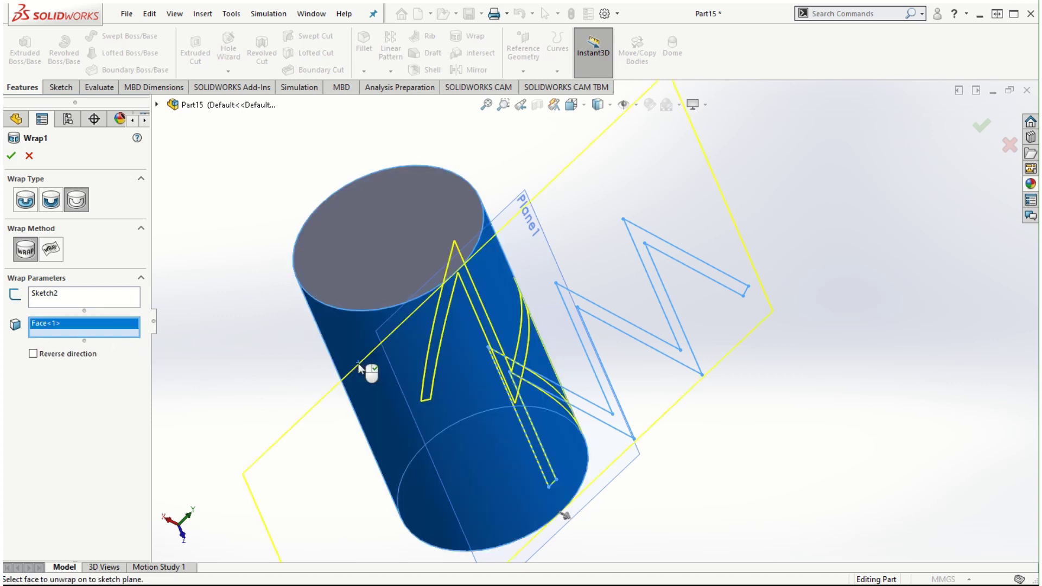
{"action": "mouse_move", "coordinate": [812, 189]}
{"action": "middle_mouse_down"}
{"action": "mouse_move", "coordinate": [798, 223]}
{"action": "mouse_move", "coordinate": [791, 332]}
{"action": "mouse_move", "coordinate": [814, 384]}
{"action": "mouse_move", "coordinate": [762, 323]}
{"action": "mouse_move", "coordinate": [734, 404]}
{"action": "mouse_move", "coordinate": [809, 341]}
{"action": "mouse_move", "coordinate": [737, 249]}
{"action": "mouse_move", "coordinate": [739, 339]}
{"action": "mouse_move", "coordinate": [718, 376]}
{"action": "mouse_move", "coordinate": [708, 349]}
{"action": "middle_mouse_up"}
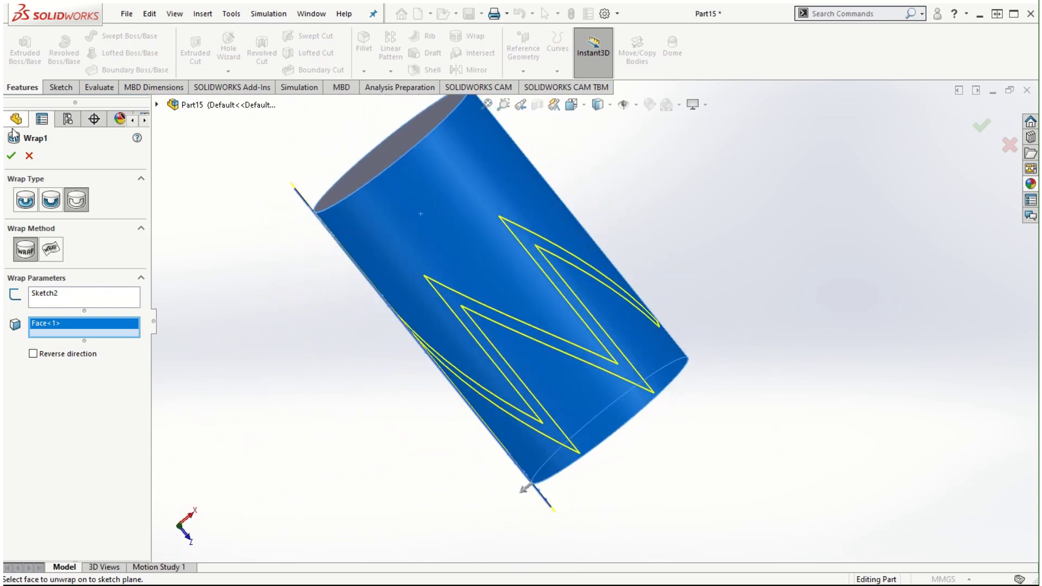
{"action": "left_click", "coordinate": [33, 353]}
{"action": "left_click", "coordinate": [10, 156]}
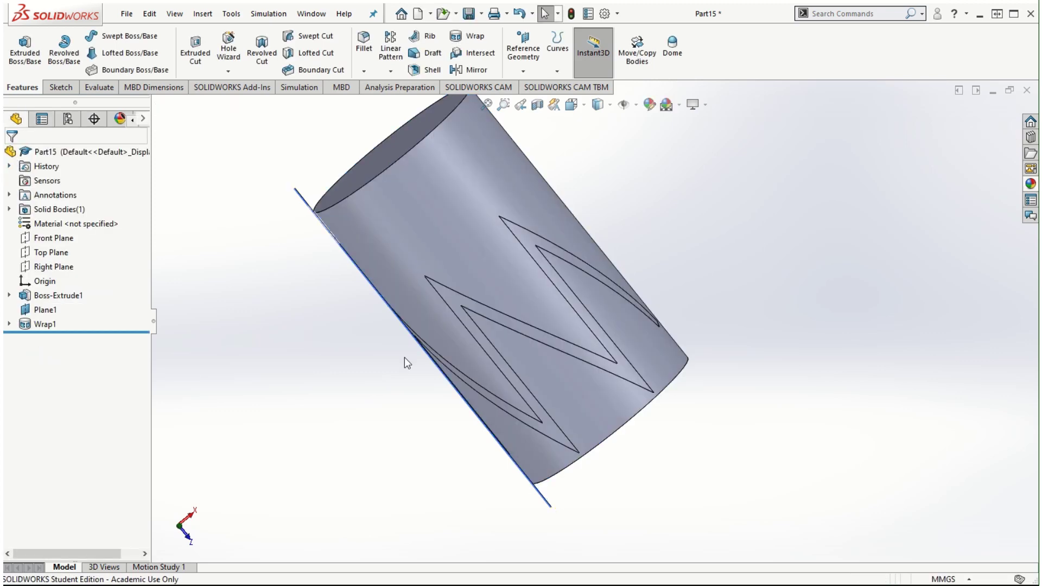
Inspect the scribed zigzag on the cylinder and select the round face surrounding it
{"action": "middle_click_drag", "start_coordinate": [628, 414], "coordinate": [738, 314]}
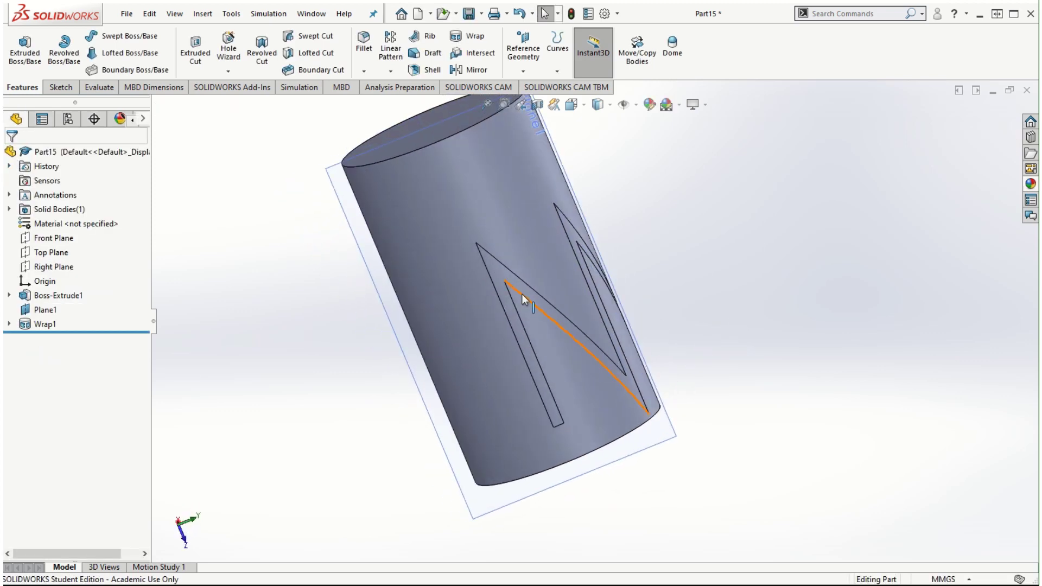
{"action": "scroll", "coordinate": [522, 294], "scroll_direction": "down", "scroll_amount": 2}
{"action": "left_click", "coordinate": [491, 228]}
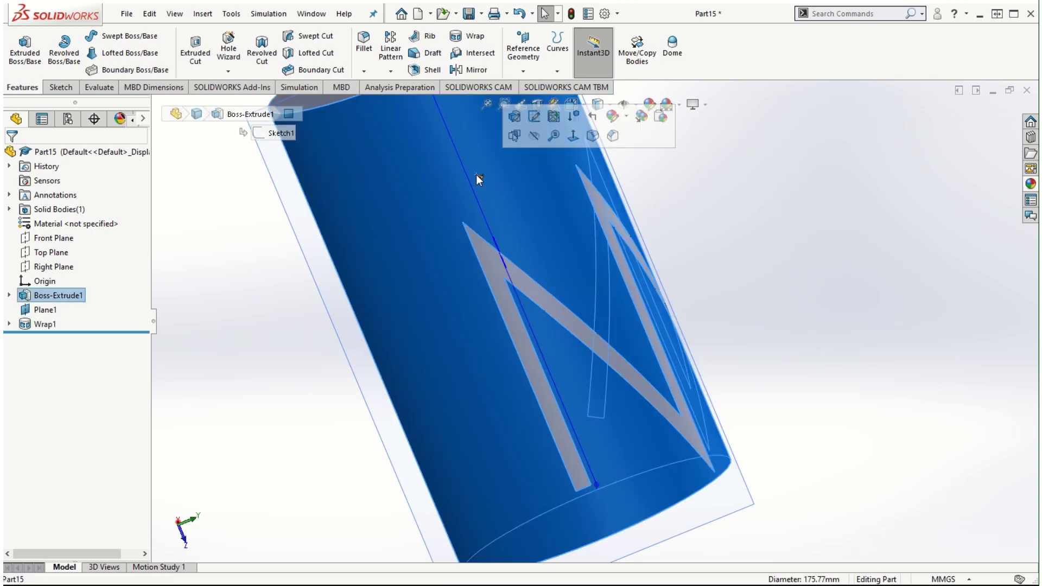
Edit the zigzag wrap on the cylinder to the Emboss type with a 5 mm thickness and accept it
{"action": "middle_click_drag", "start_coordinate": [735, 284], "coordinate": [725, 326]}
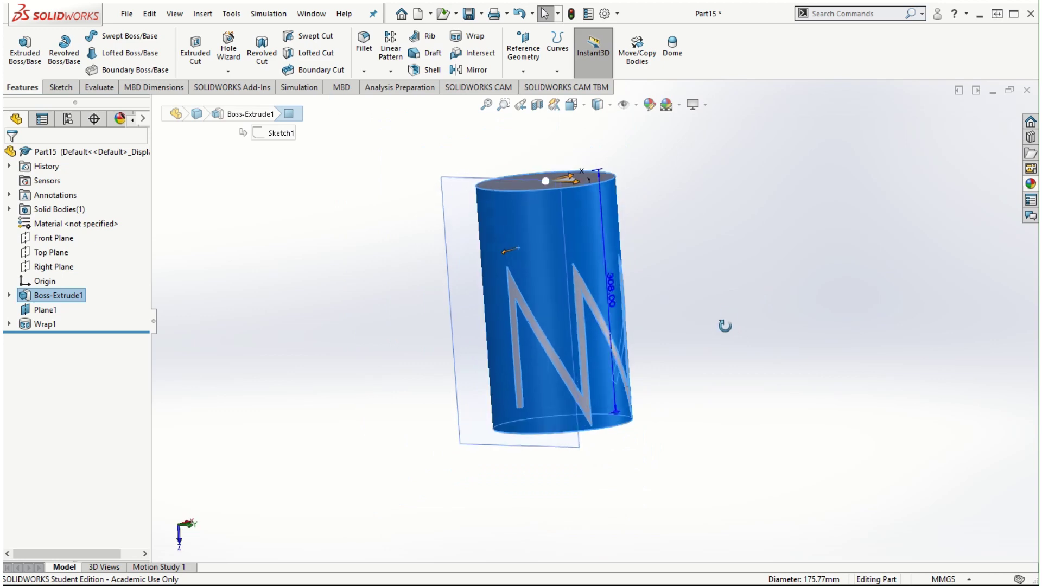
{"action": "left_click", "coordinate": [237, 387]}
{"action": "right_click", "coordinate": [47, 324]}
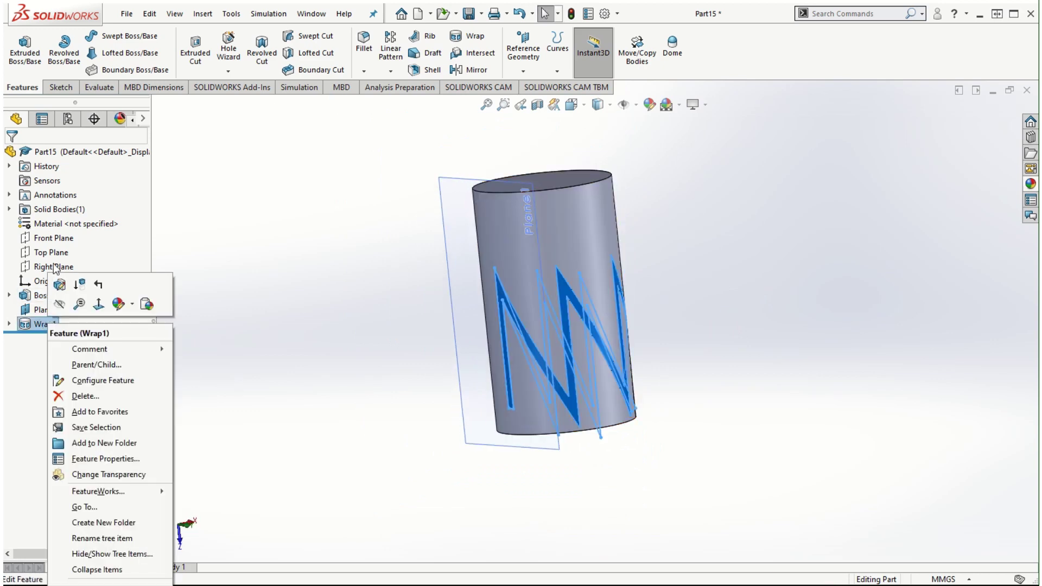
{"action": "left_click", "coordinate": [59, 285]}
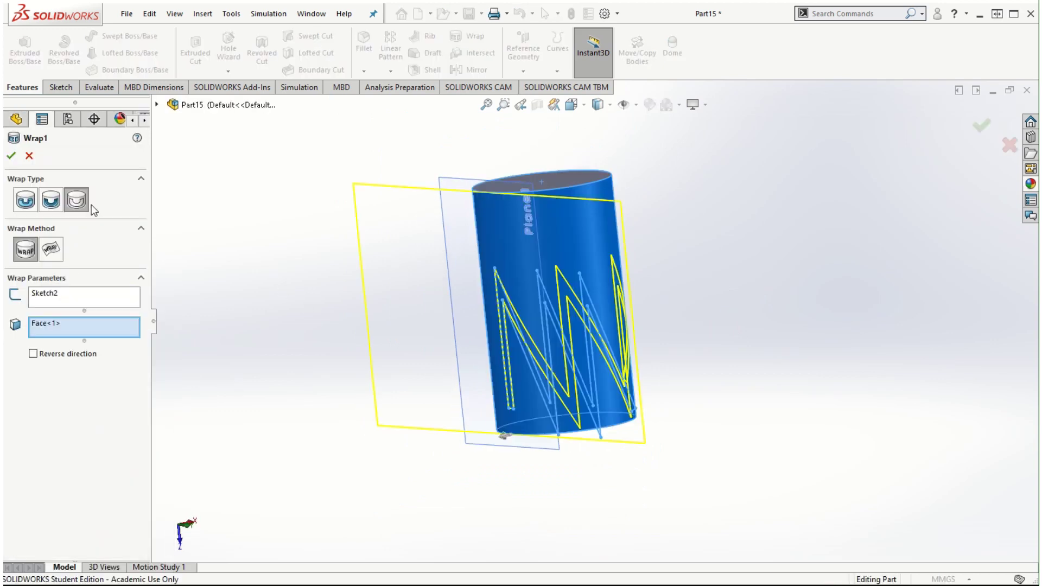
{"action": "left_click", "coordinate": [75, 200]}
{"action": "scroll", "coordinate": [613, 347], "scroll_direction": "down", "scroll_amount": 2}
{"action": "mouse_move", "coordinate": [727, 358]}
{"action": "middle_mouse_down"}
{"action": "mouse_move", "coordinate": [803, 337]}
{"action": "mouse_move", "coordinate": [737, 378]}
{"action": "middle_mouse_up"}
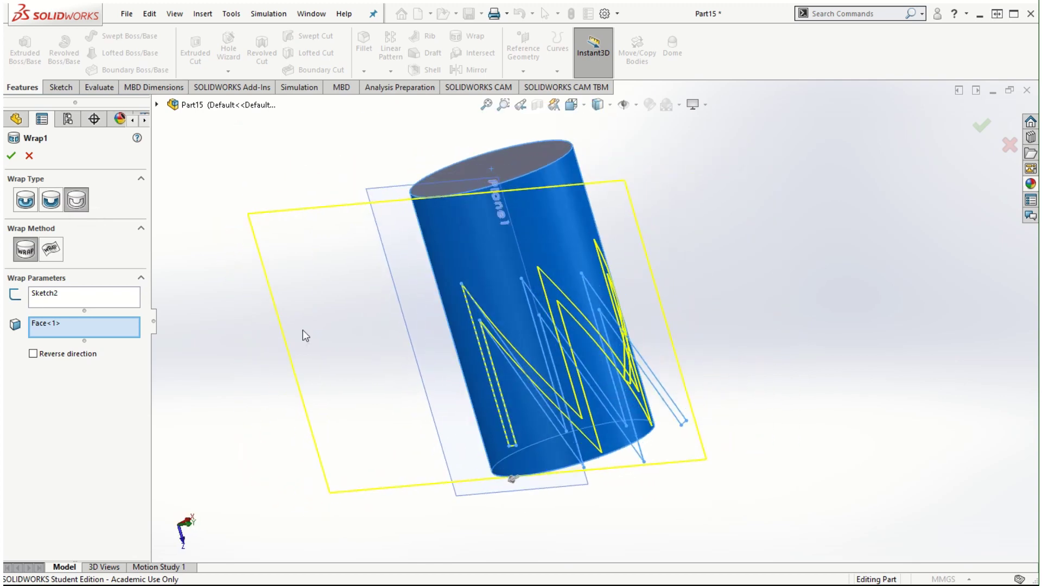
{"action": "left_click", "coordinate": [25, 201]}
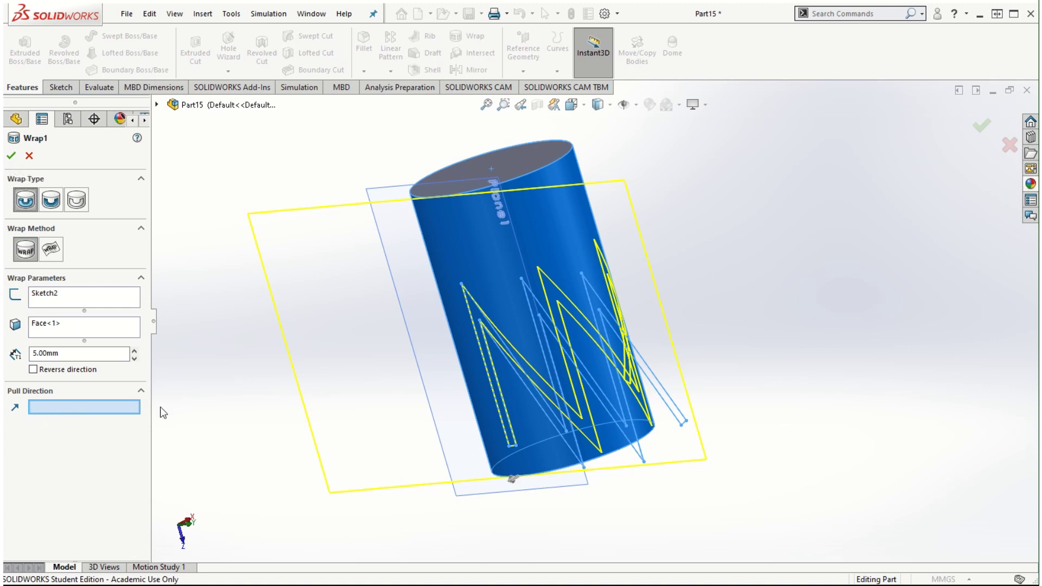
{"action": "mouse_move", "coordinate": [731, 300]}
{"action": "middle_mouse_down"}
{"action": "mouse_move", "coordinate": [786, 302]}
{"action": "mouse_move", "coordinate": [776, 282]}
{"action": "mouse_move", "coordinate": [770, 358]}
{"action": "middle_mouse_up"}
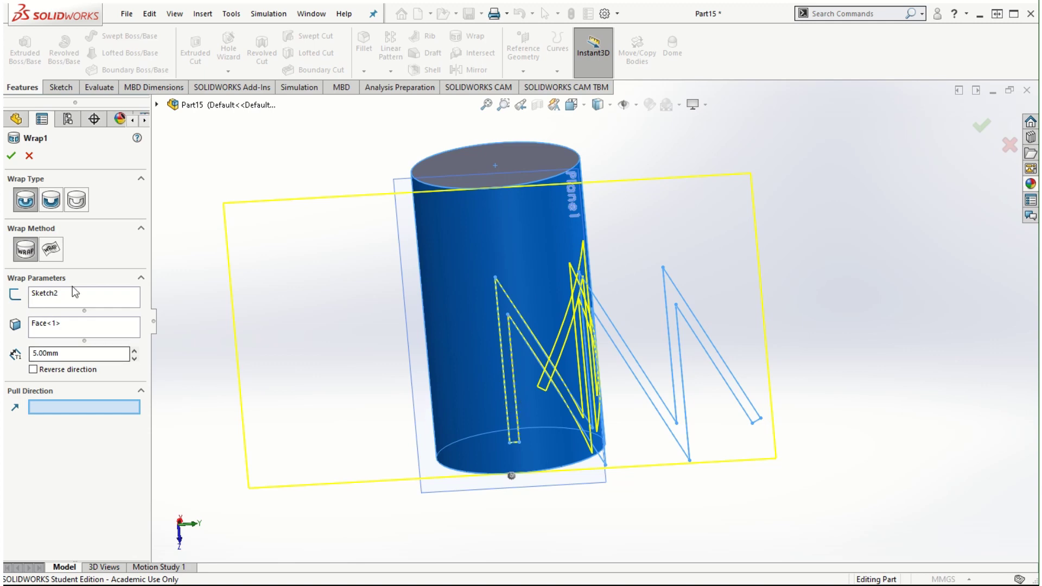
{"action": "left_click", "coordinate": [9, 156]}
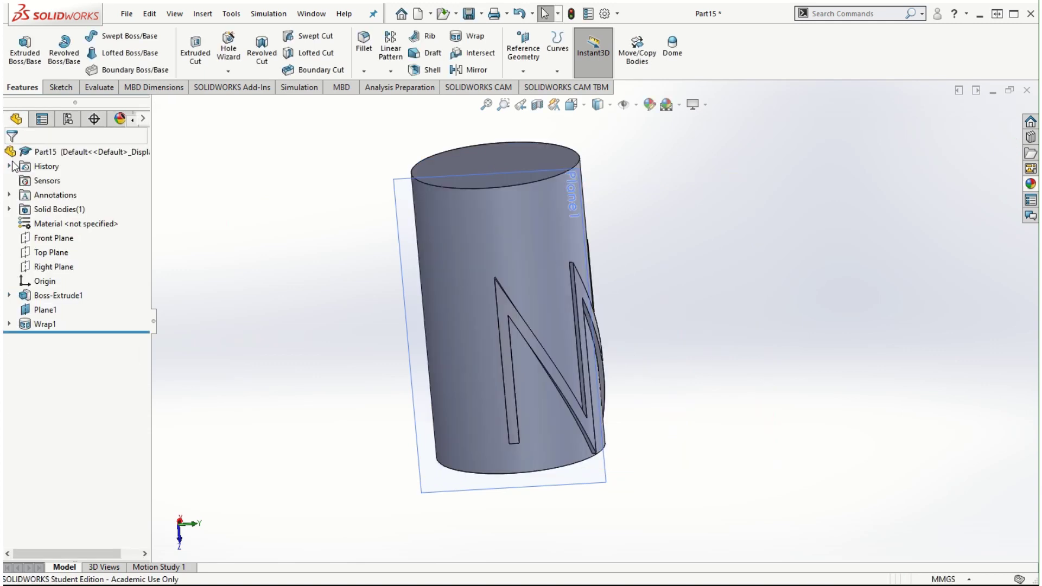
Inspect the embossed zigzag around the cylinder from several sides
{"action": "scroll", "coordinate": [665, 388], "scroll_direction": "down", "scroll_amount": 5}
{"action": "middle_click_drag", "start_coordinate": [635, 309], "coordinate": [652, 204]}
{"action": "middle_click_drag", "start_coordinate": [679, 337], "coordinate": [719, 361]}
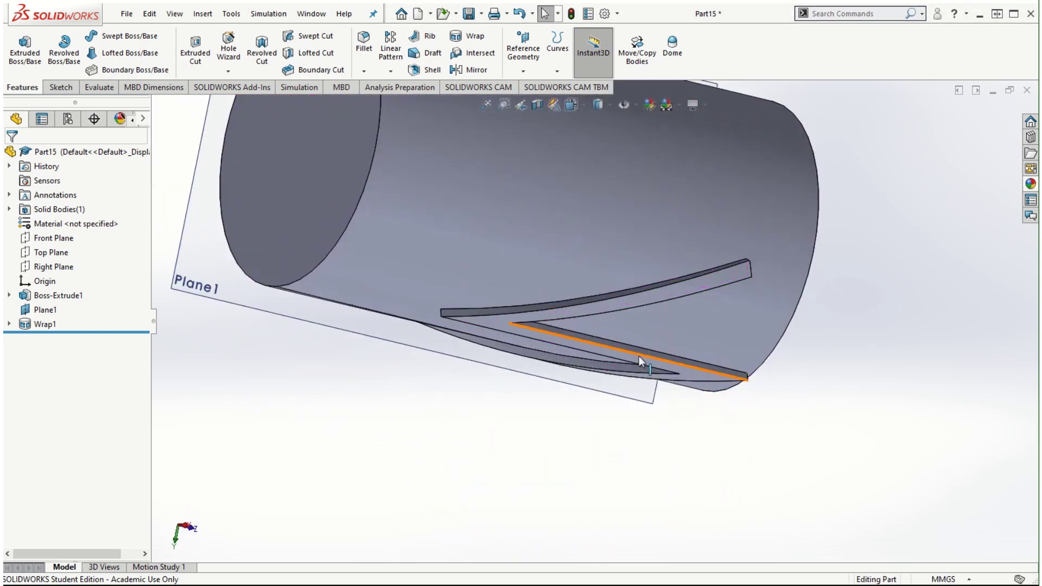
{"action": "scroll", "coordinate": [558, 308], "scroll_direction": "down", "scroll_amount": 5}
{"action": "scroll", "coordinate": [874, 367], "scroll_direction": "up", "scroll_amount": 5}
{"action": "mouse_move", "coordinate": [877, 344]}
{"action": "middle_mouse_down"}
{"action": "mouse_move", "coordinate": [919, 230]}
{"action": "mouse_move", "coordinate": [933, 247]}
{"action": "mouse_move", "coordinate": [904, 314]}
{"action": "mouse_move", "coordinate": [923, 230]}
{"action": "mouse_move", "coordinate": [933, 256]}
{"action": "mouse_move", "coordinate": [917, 332]}
{"action": "mouse_move", "coordinate": [918, 318]}
{"action": "mouse_move", "coordinate": [877, 344]}
{"action": "middle_mouse_up"}
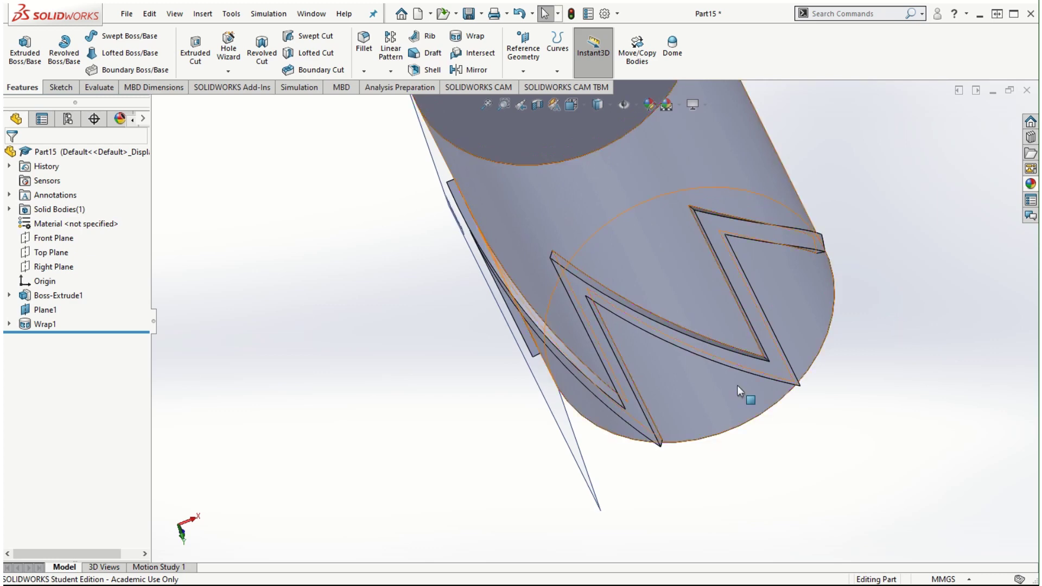
{"action": "middle_click_drag", "start_coordinate": [373, 404], "coordinate": [340, 376]}
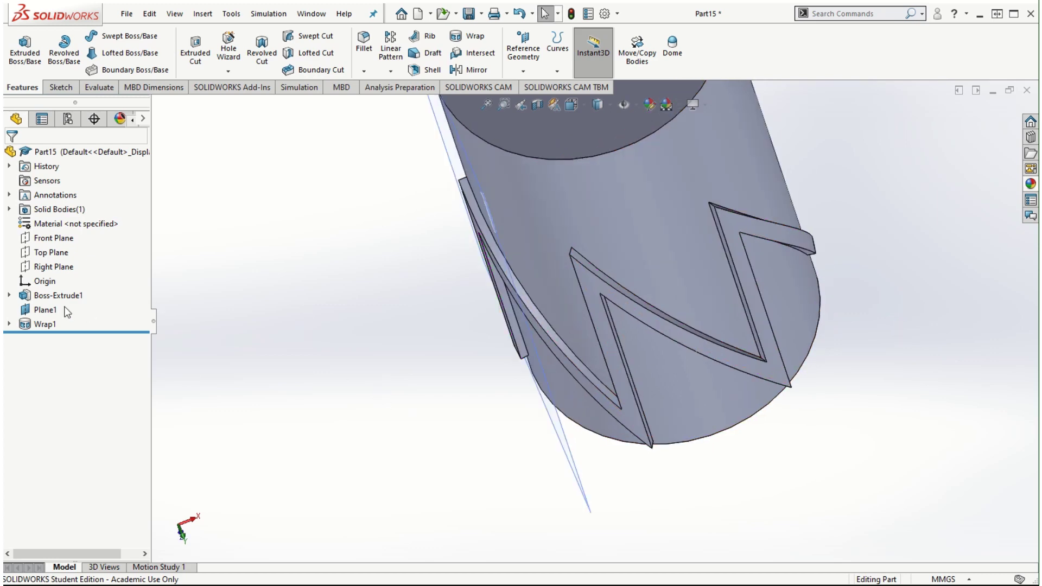
Change the zigzag wrap to the Deboss type with a 5 mm depth and accept it
{"action": "right_click", "coordinate": [44, 324]}
{"action": "left_click", "coordinate": [82, 282]}
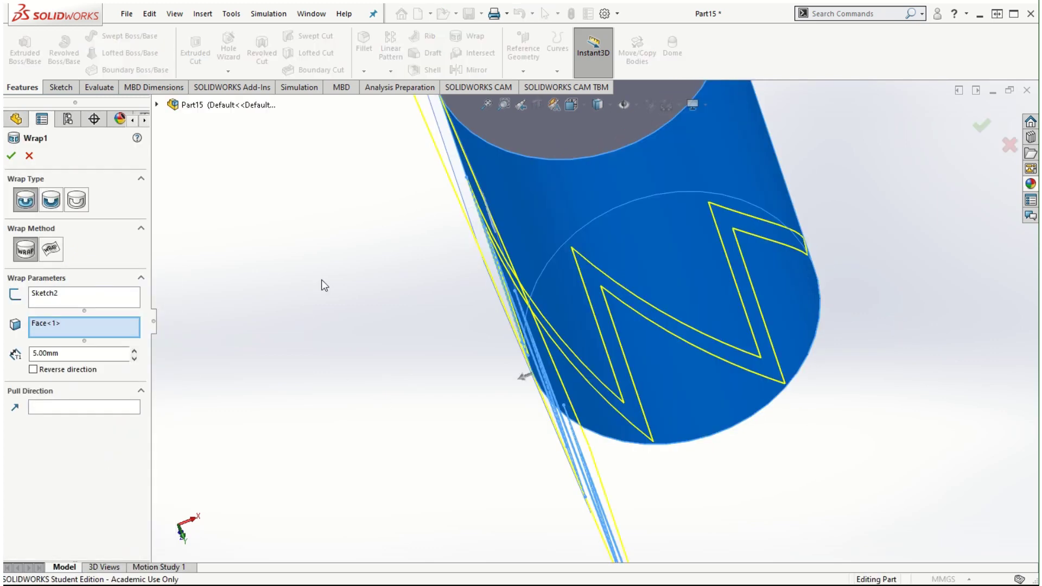
{"action": "left_click", "coordinate": [52, 201]}
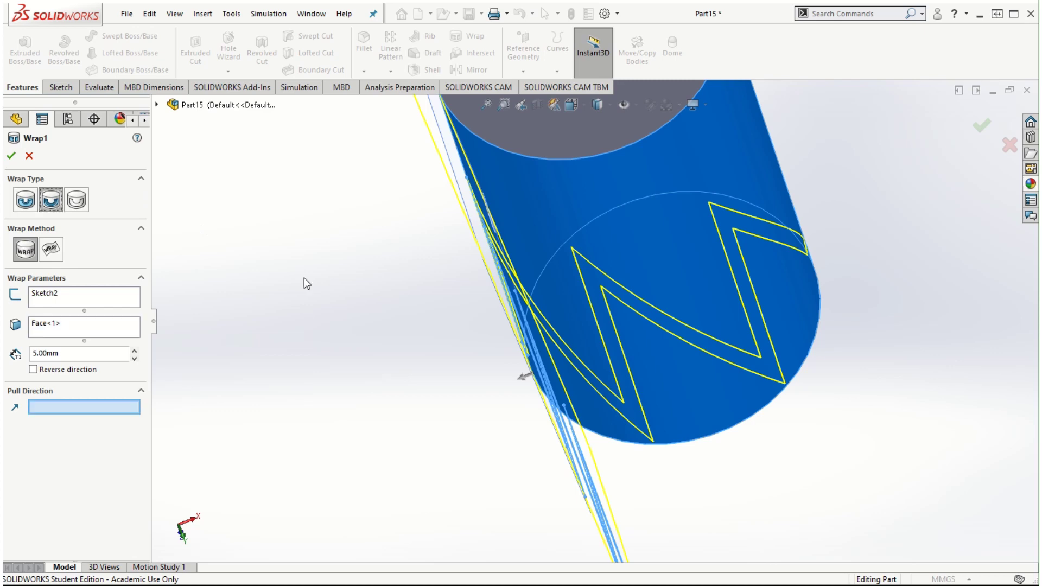
{"action": "left_click", "coordinate": [11, 157]}
Examine the debossed zigzag groove up close and from different sides, selecting the recessed face
{"action": "middle_click_drag", "start_coordinate": [874, 347], "coordinate": [879, 284]}
{"action": "scroll", "coordinate": [565, 228], "scroll_direction": "down", "scroll_amount": 4}
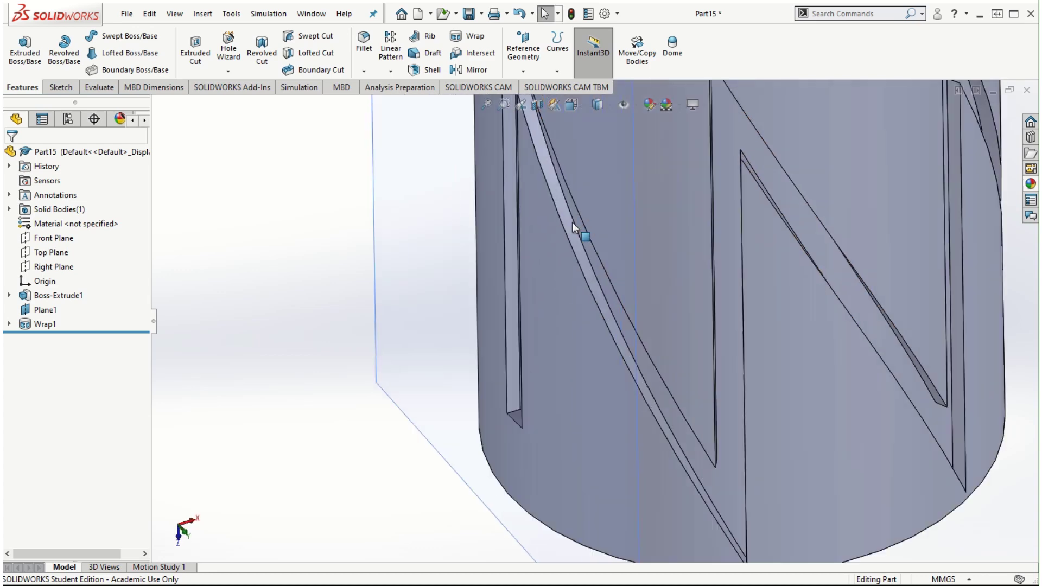
{"action": "scroll", "coordinate": [572, 222], "scroll_direction": "down", "scroll_amount": 2}
{"action": "scroll", "coordinate": [585, 291], "scroll_direction": "down", "scroll_amount": 3}
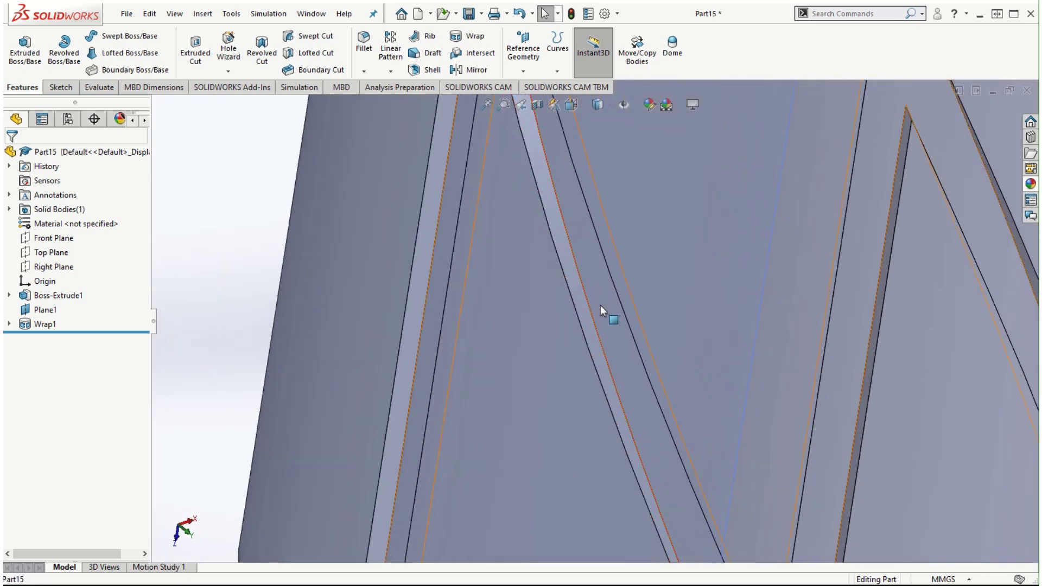
{"action": "left_click", "coordinate": [600, 305]}
{"action": "scroll", "coordinate": [776, 412], "scroll_direction": "up", "scroll_amount": 5}
{"action": "scroll", "coordinate": [866, 368], "scroll_direction": "down", "scroll_amount": 3}
{"action": "mouse_move", "coordinate": [866, 367]}
{"action": "middle_mouse_down"}
{"action": "mouse_move", "coordinate": [814, 342]}
{"action": "mouse_move", "coordinate": [875, 353]}
{"action": "mouse_move", "coordinate": [921, 340]}
{"action": "mouse_move", "coordinate": [886, 279]}
{"action": "mouse_move", "coordinate": [879, 283]}
{"action": "middle_mouse_up"}
{"action": "scroll", "coordinate": [880, 285], "scroll_direction": "down", "scroll_amount": 3}
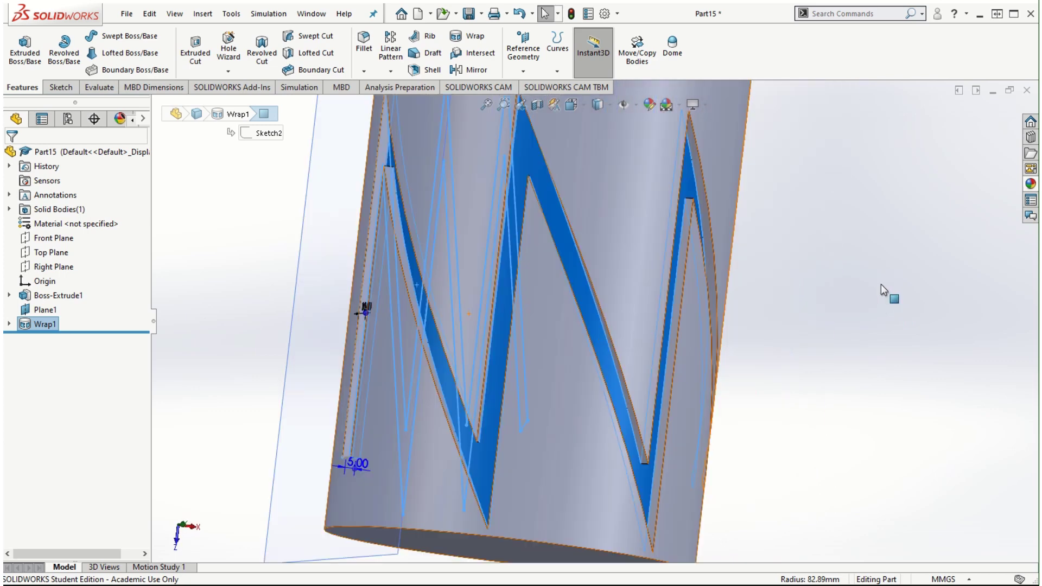
{"action": "scroll", "coordinate": [880, 284], "scroll_direction": "up", "scroll_amount": 2}
{"action": "middle_click_drag", "start_coordinate": [784, 294], "coordinate": [683, 279]}
{"action": "scroll", "coordinate": [707, 284], "scroll_direction": "up", "scroll_amount": 2}
{"action": "middle_click_drag", "start_coordinate": [677, 317], "coordinate": [663, 291]}
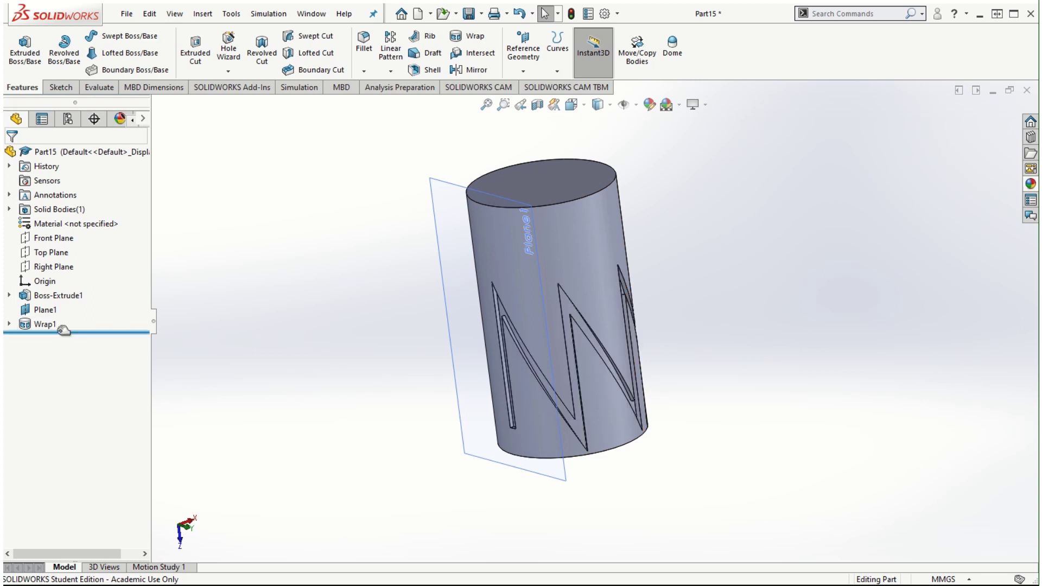
Roll the model back to before the wrap and create a reference plane offset 200 mm from the Top Plane
{"action": "left_click_drag", "start_coordinate": [65, 330], "coordinate": [69, 317]}
{"action": "middle_click_drag", "start_coordinate": [770, 294], "coordinate": [686, 310]}
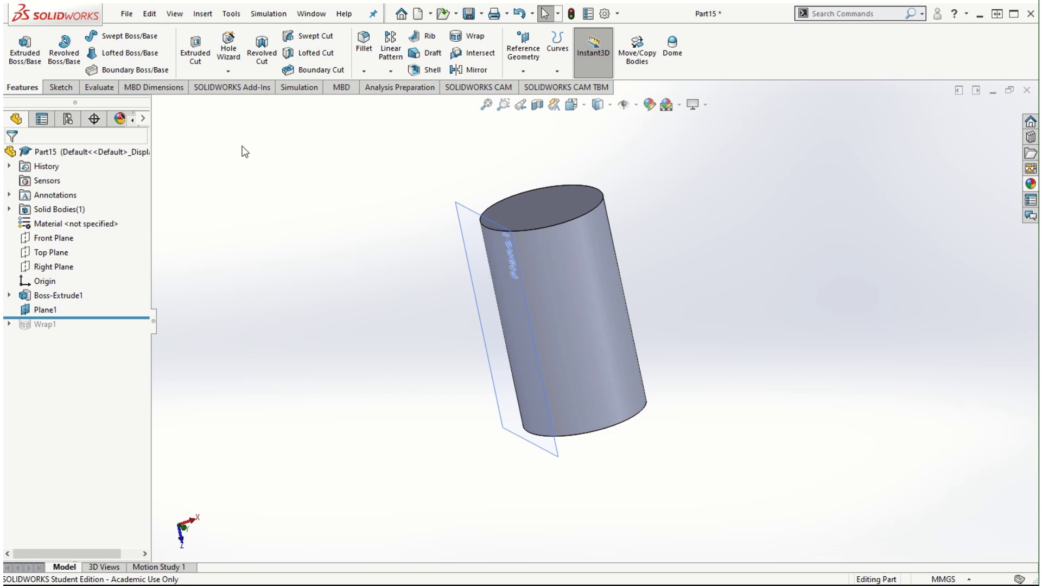
{"action": "left_click", "coordinate": [522, 55]}
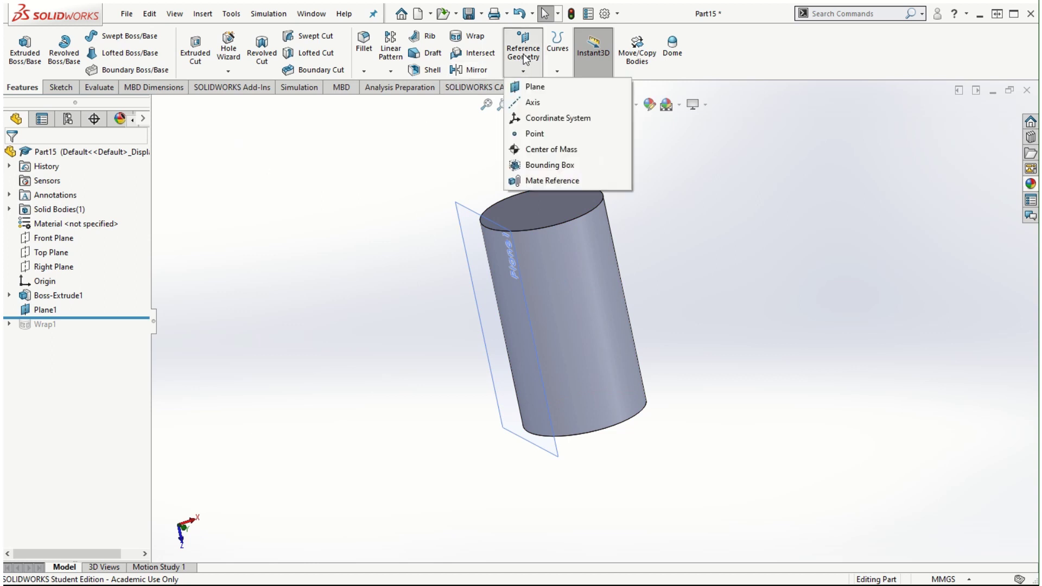
{"action": "left_click", "coordinate": [535, 88]}
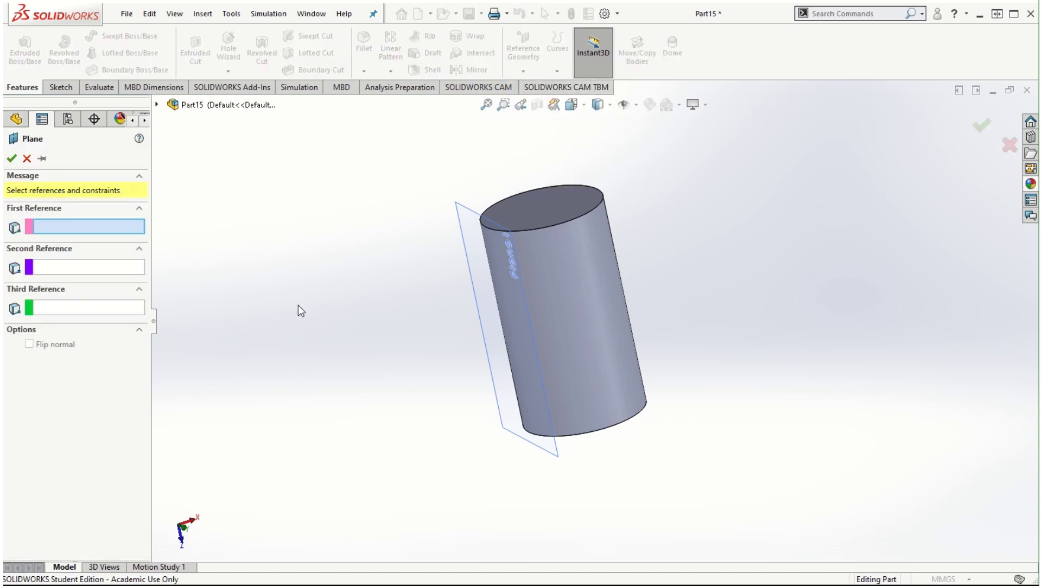
{"action": "left_click", "coordinate": [156, 105]}
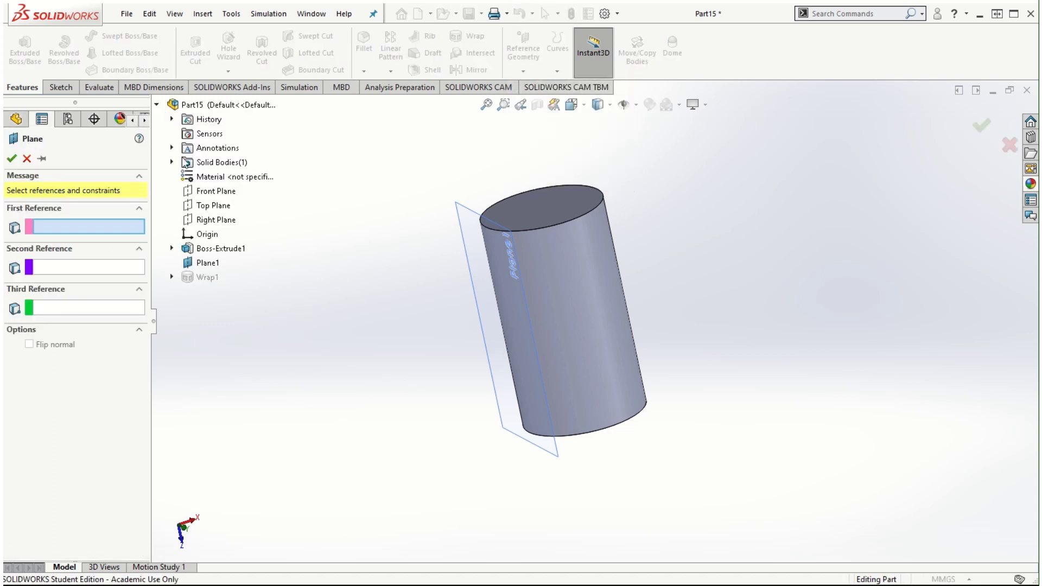
{"action": "left_click", "coordinate": [194, 211]}
{"action": "middle_click_drag", "start_coordinate": [340, 379], "coordinate": [386, 347]}
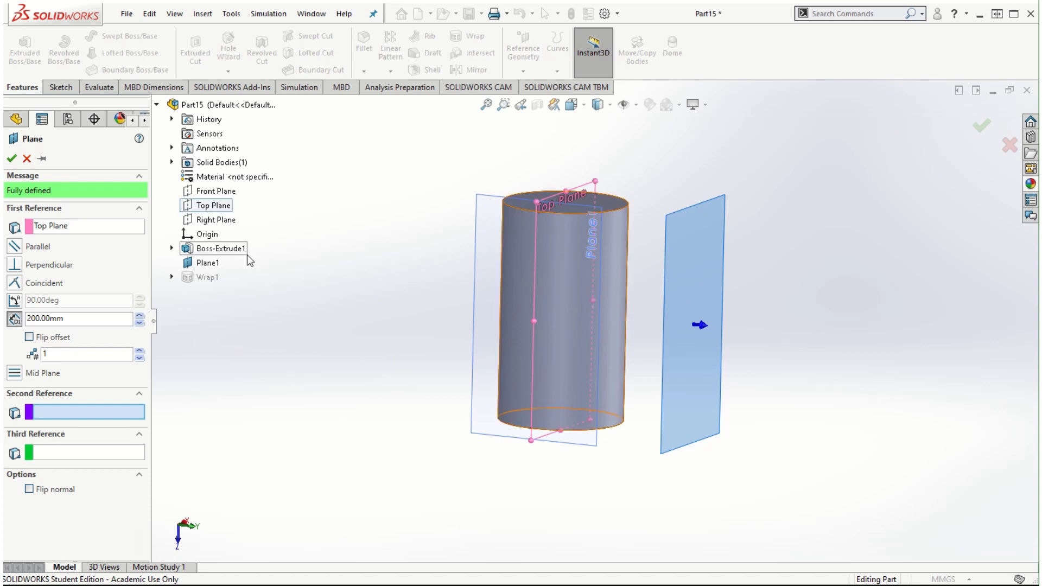
{"action": "left_click", "coordinate": [11, 159]}
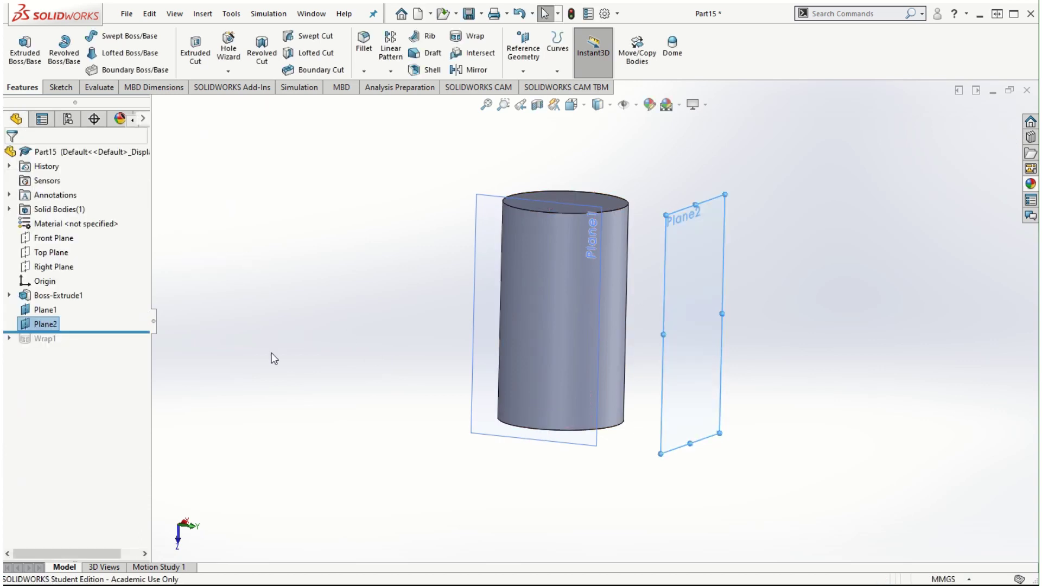
Hide Plane1, the plane tangent to the cylinder
{"action": "right_click", "coordinate": [43, 309]}
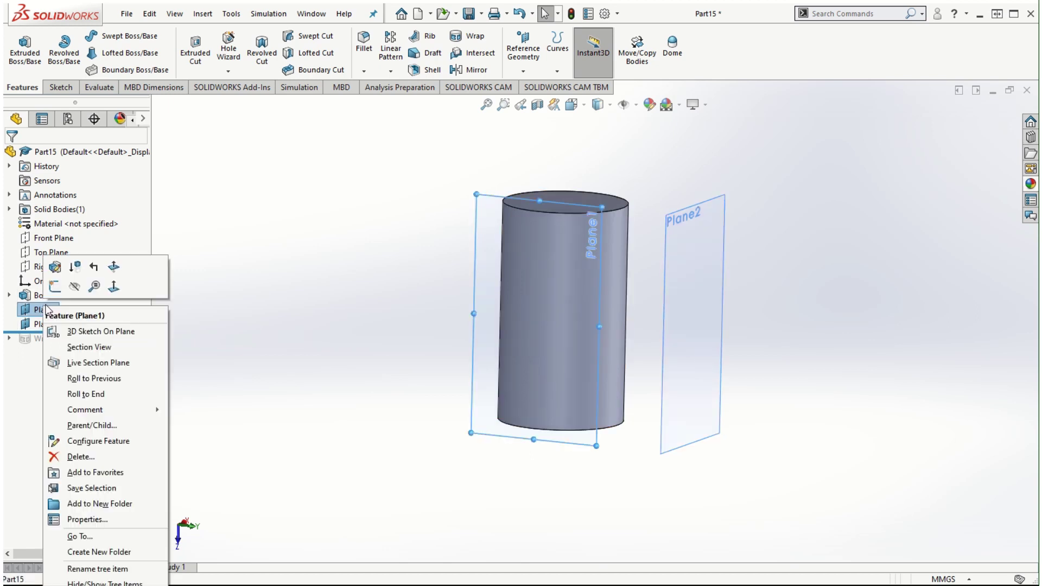
{"action": "left_click", "coordinate": [73, 284]}
{"action": "middle_click_drag", "start_coordinate": [797, 352], "coordinate": [649, 330]}
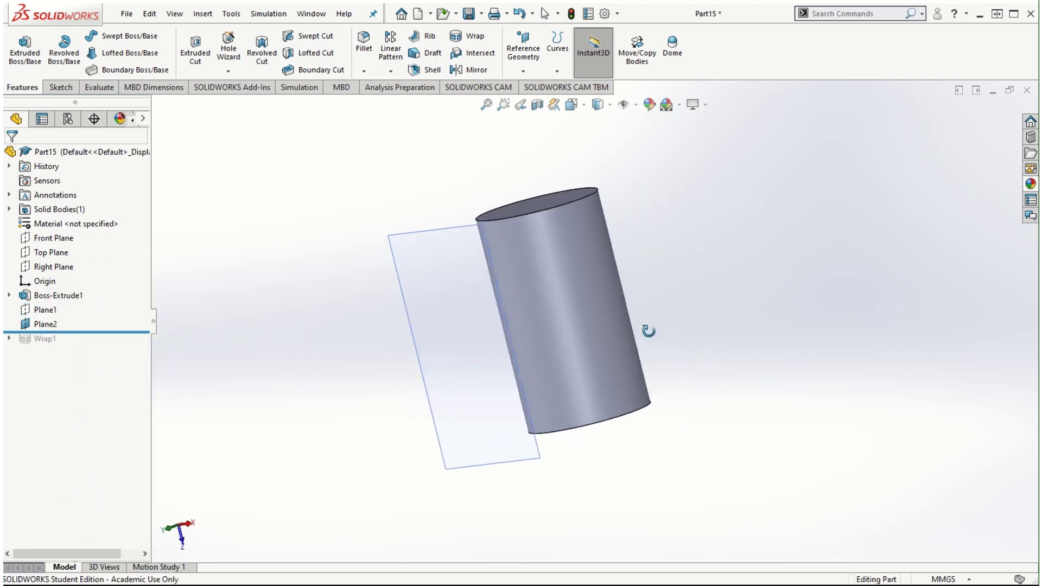
Start a text sketch on Plane2 reading "University of South Florida" and place it across the cylinder's upper half
{"action": "left_click", "coordinate": [403, 244]}
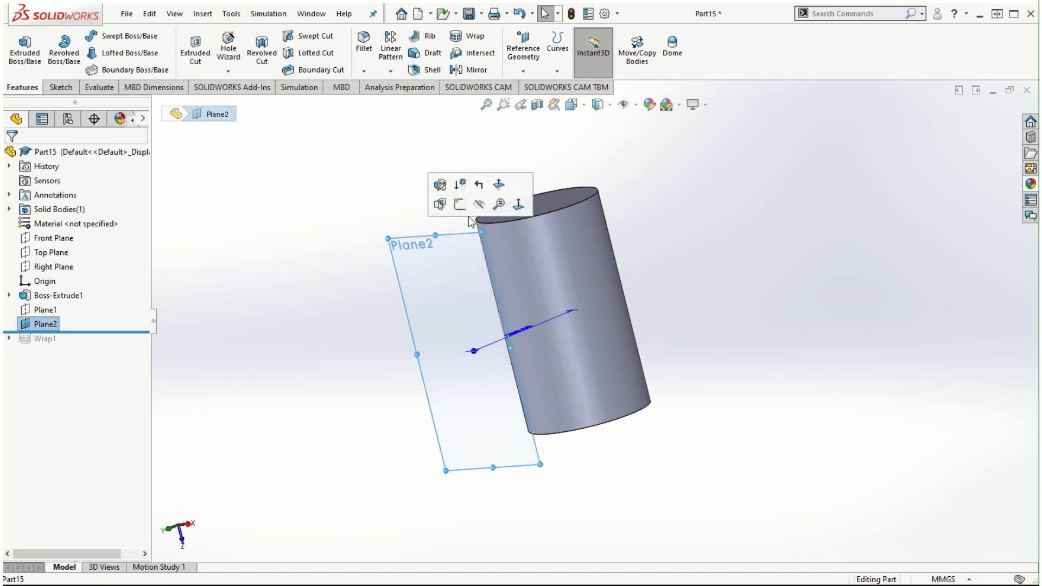
{"action": "left_click", "coordinate": [519, 205]}
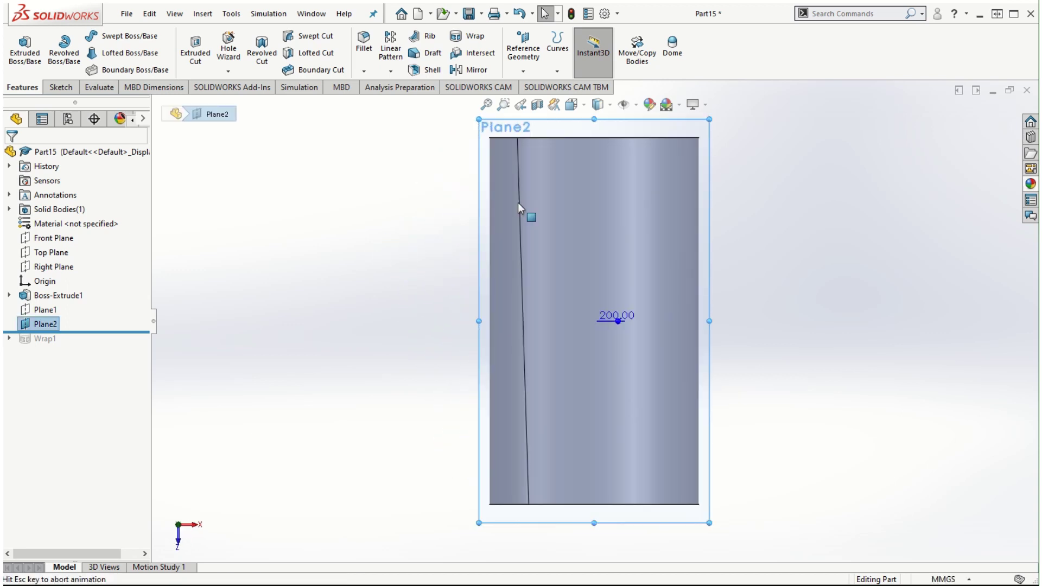
{"action": "left_click", "coordinate": [59, 88]}
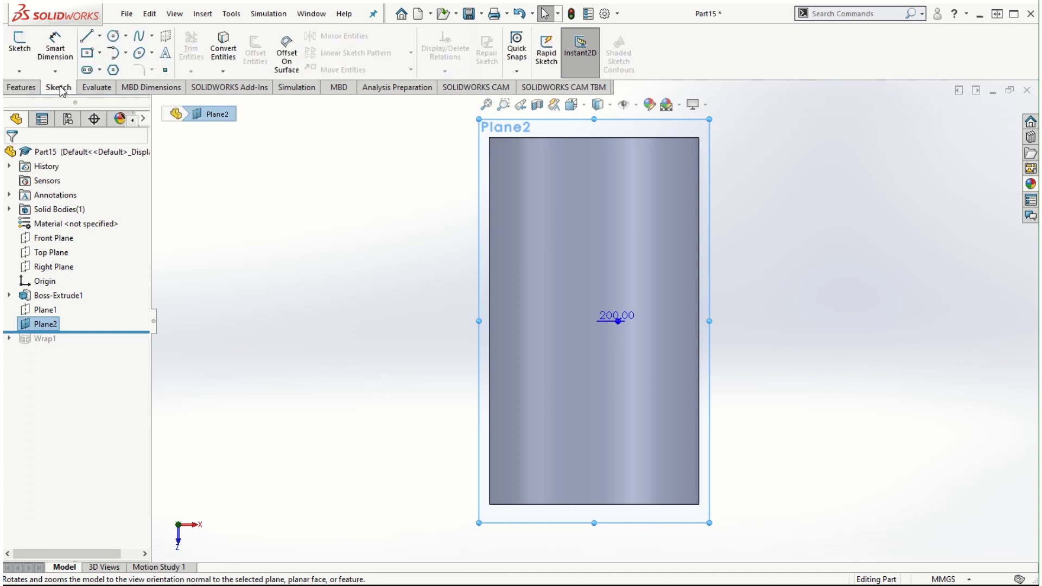
{"action": "left_click", "coordinate": [166, 55]}
{"action": "left_click", "coordinate": [20, 264]}
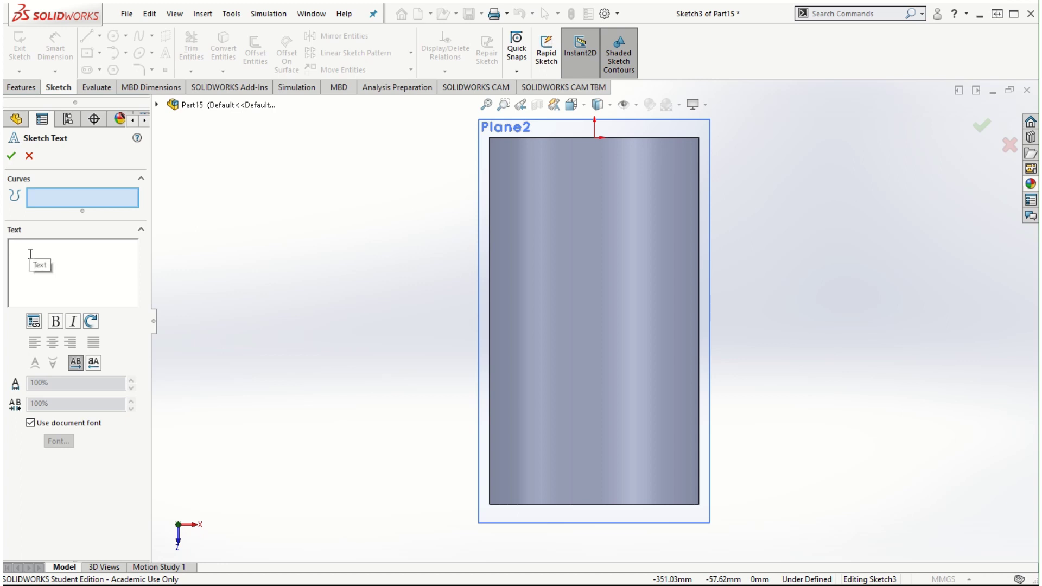
{"action": "type", "text": "Univer"}
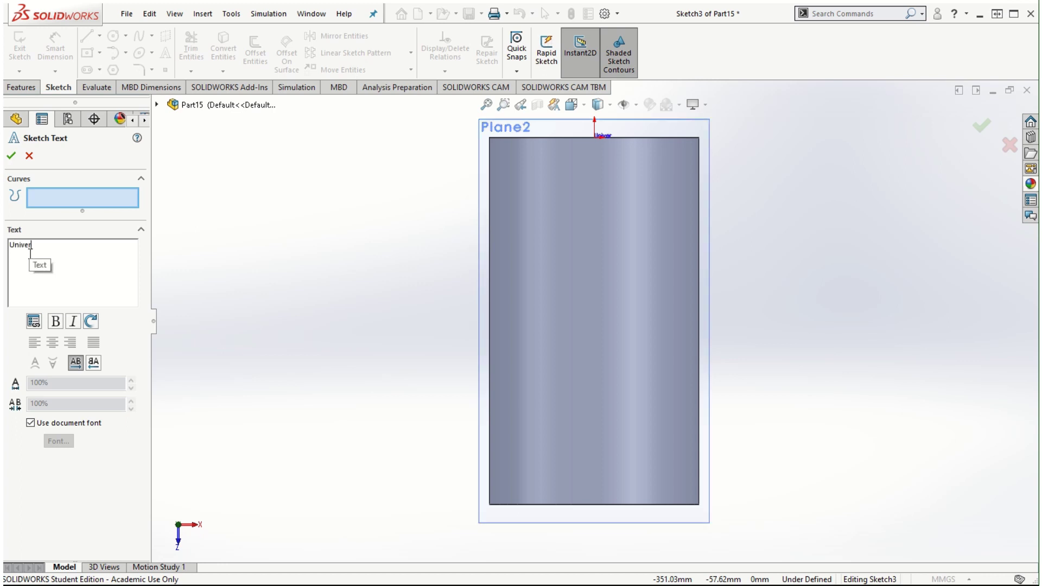
{"action": "type", "text": "sity of South Florida"}
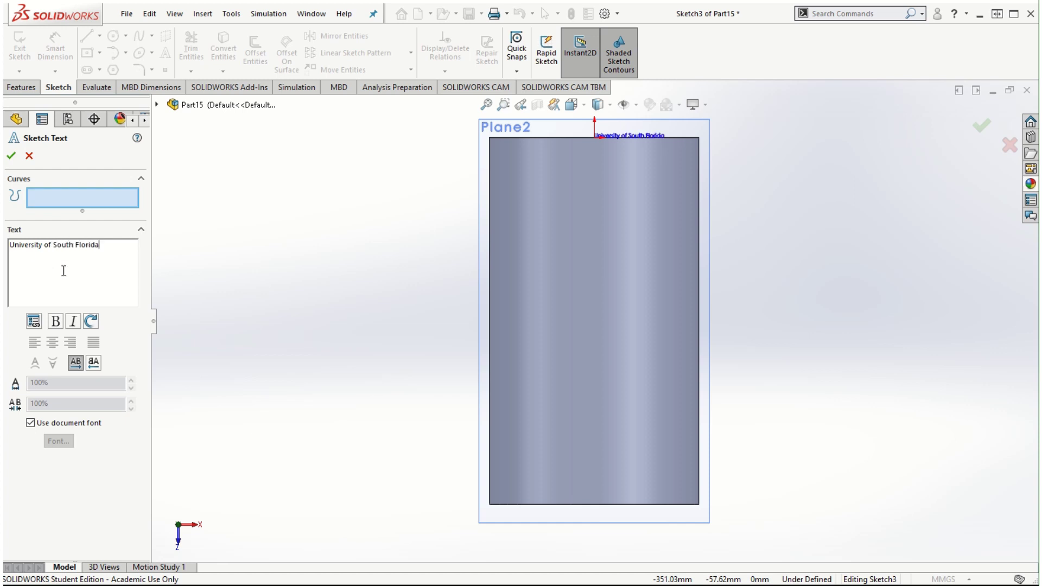
{"action": "left_click", "coordinate": [600, 298]}
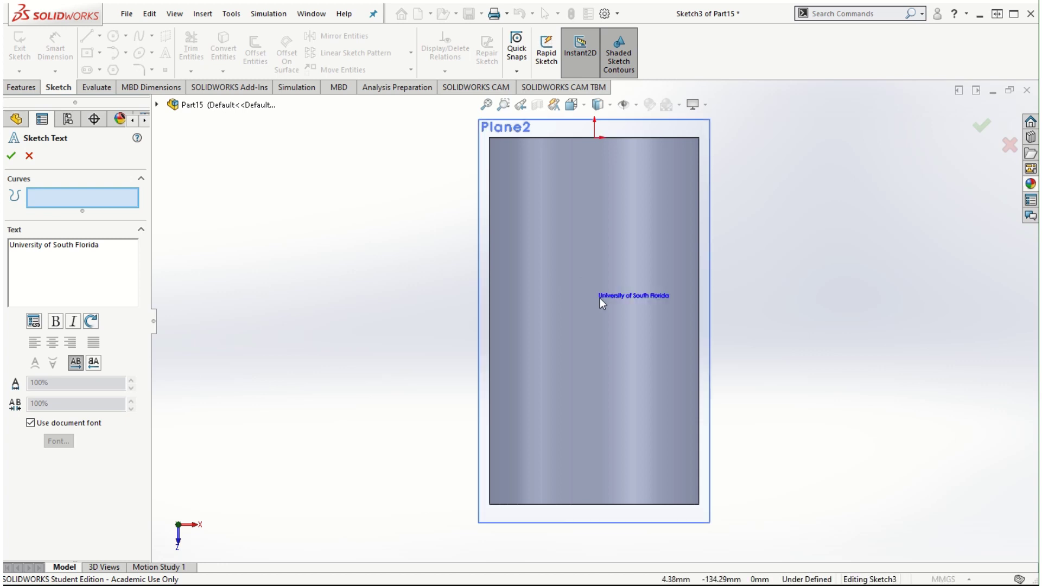
{"action": "left_click", "coordinate": [560, 280]}
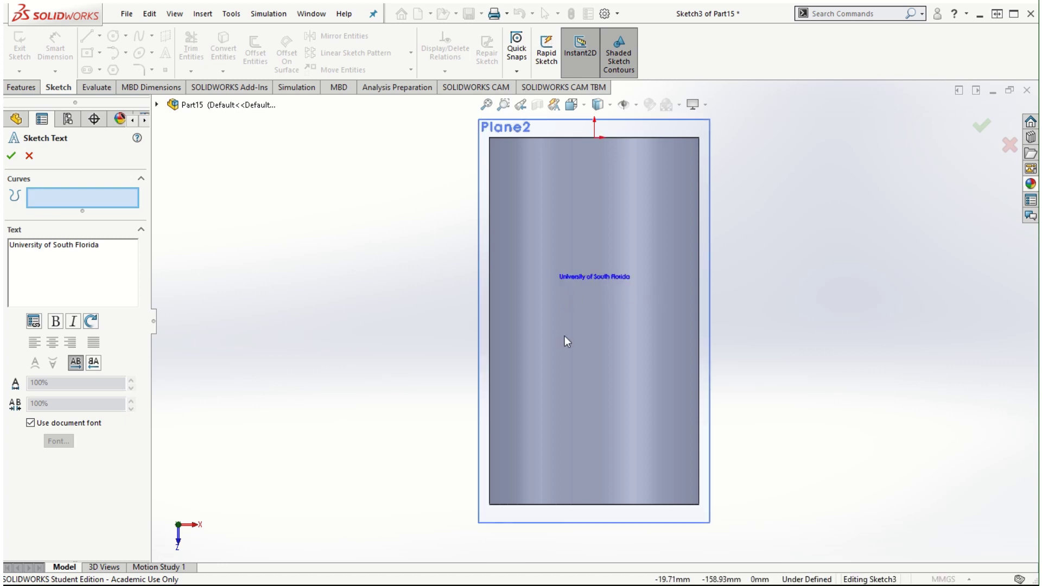
Override the document font with a larger text height in points and reposition the text centrally over the cylinder
{"action": "left_click", "coordinate": [31, 423]}
{"action": "left_click", "coordinate": [59, 441]}
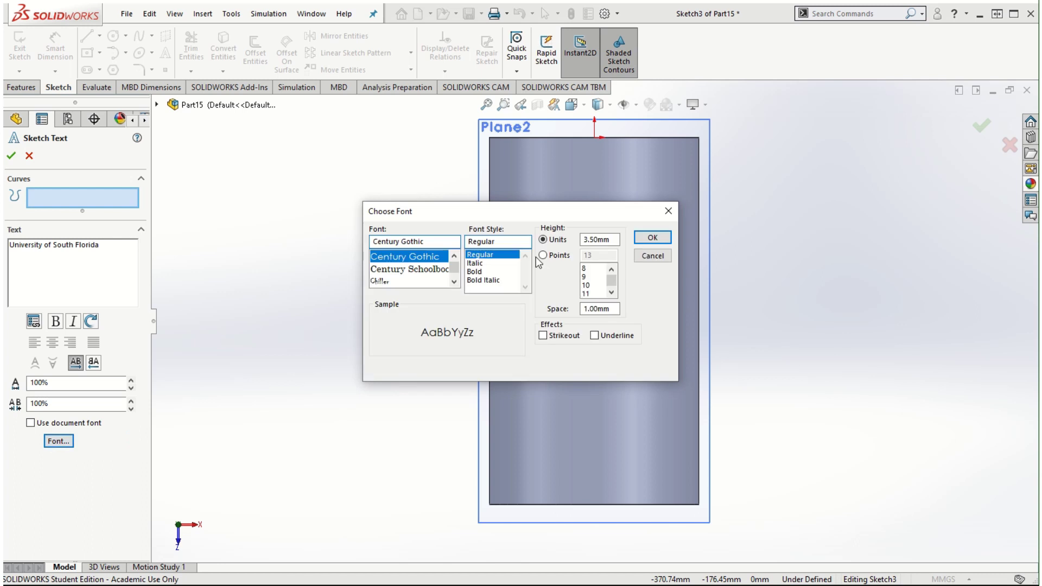
{"action": "left_click", "coordinate": [543, 256]}
{"action": "left_click_drag", "start_coordinate": [614, 281], "coordinate": [612, 296]}
{"action": "left_click", "coordinate": [611, 270]}
{"action": "left_click", "coordinate": [610, 270]}
{"action": "left_click", "coordinate": [598, 269]}
{"action": "left_click_drag", "start_coordinate": [611, 210], "coordinate": [399, 212]}
{"action": "left_click", "coordinate": [438, 239]}
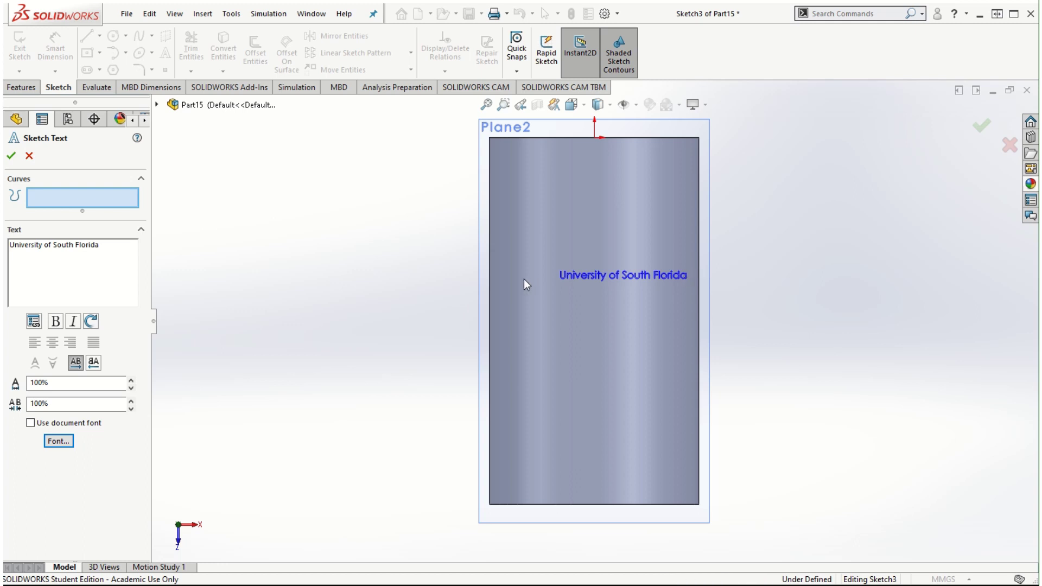
{"action": "left_click", "coordinate": [542, 285]}
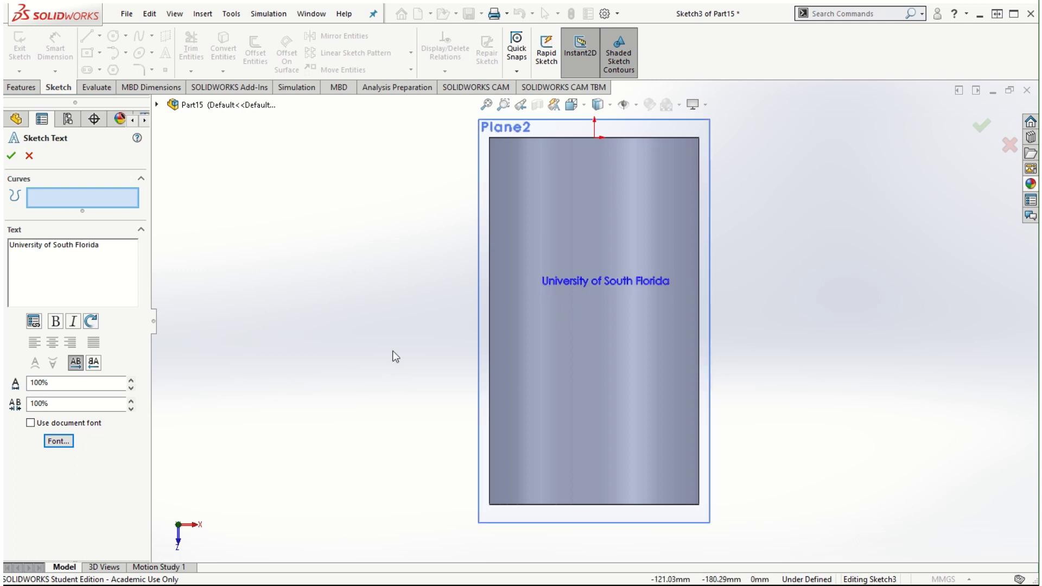
Set the sketch text's font height to 36 points and place the text centrally across the cylinder, slightly below mid-height
{"action": "left_click", "coordinate": [53, 442]}
{"action": "left_click", "coordinate": [586, 294]}
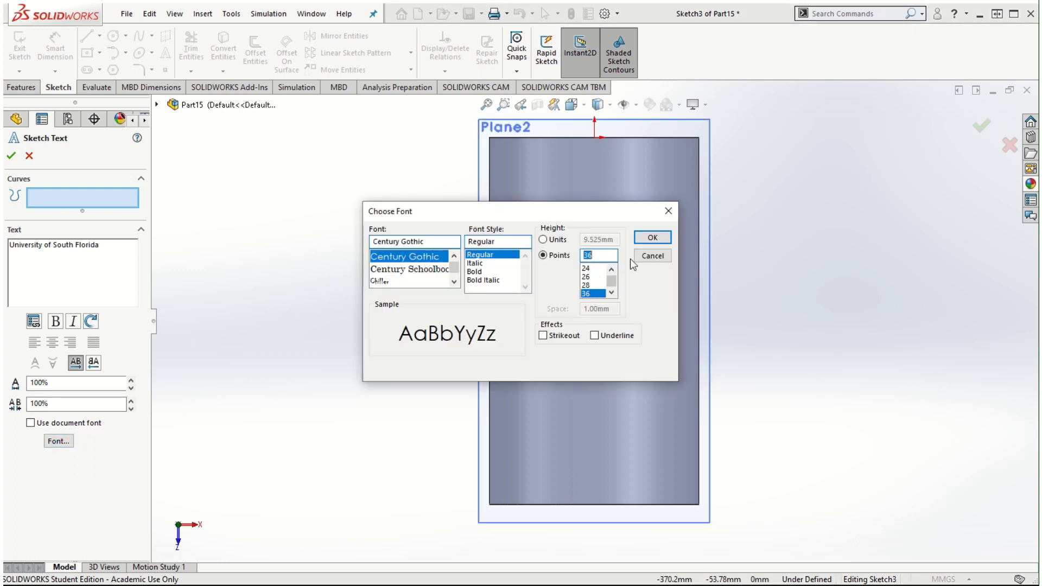
{"action": "left_click", "coordinate": [651, 239]}
{"action": "left_click", "coordinate": [523, 307]}
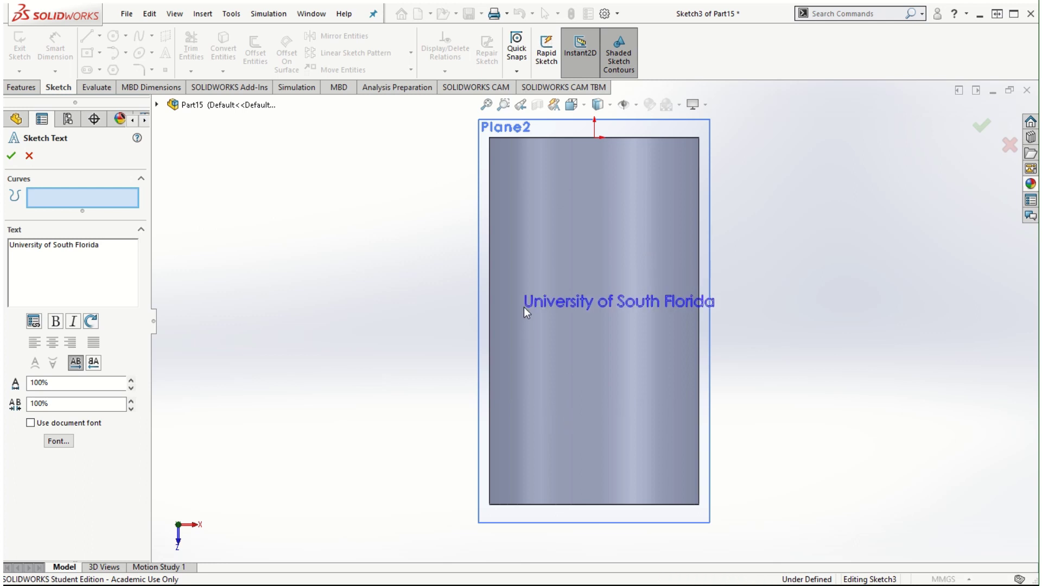
{"action": "left_click", "coordinate": [509, 332]}
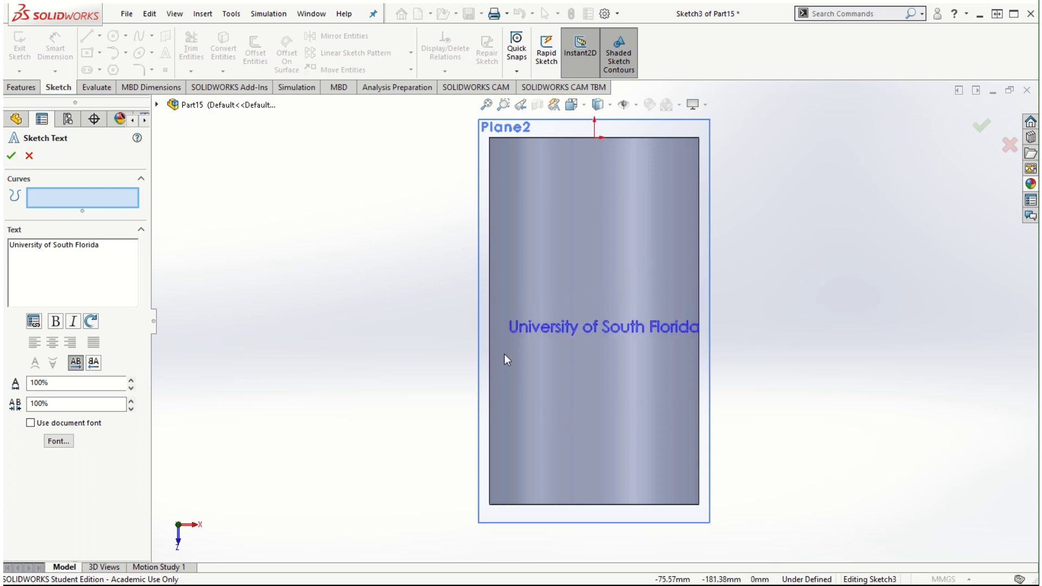
{"action": "left_click", "coordinate": [503, 354]}
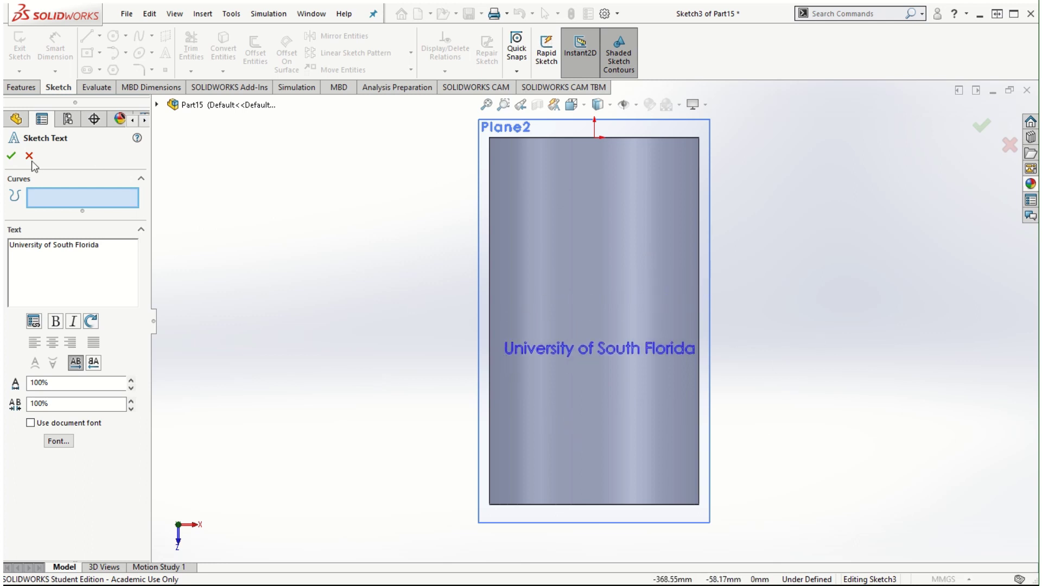
{"action": "left_click", "coordinate": [11, 156]}
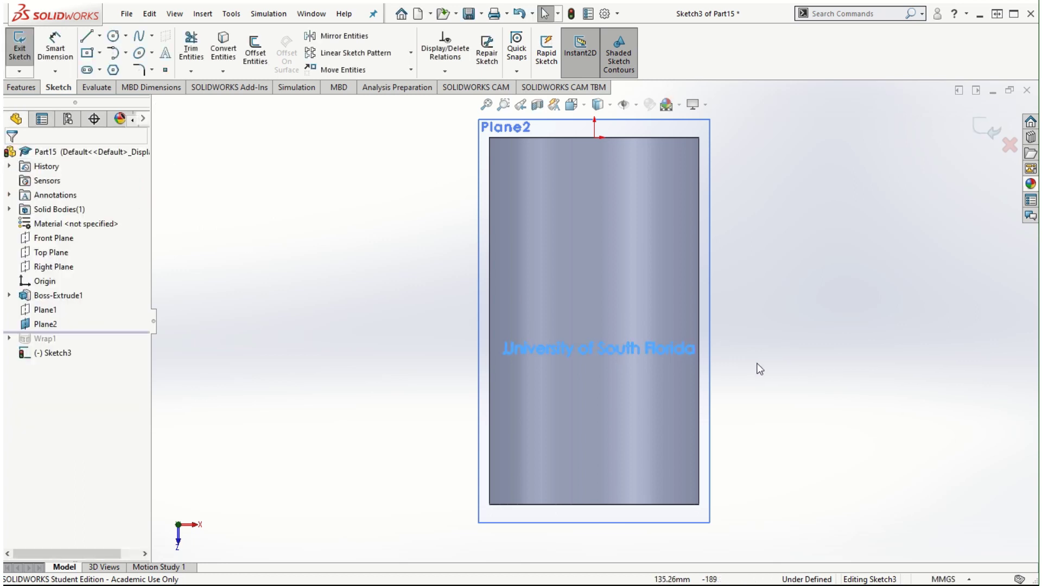
Check how the text lies on its offset plane in front of the cylinder and exit the sketch
{"action": "mouse_move", "coordinate": [769, 365]}
{"action": "middle_mouse_down"}
{"action": "mouse_move", "coordinate": [768, 349]}
{"action": "mouse_move", "coordinate": [711, 367]}
{"action": "mouse_move", "coordinate": [662, 342]}
{"action": "mouse_move", "coordinate": [618, 365]}
{"action": "mouse_move", "coordinate": [714, 368]}
{"action": "mouse_move", "coordinate": [493, 391]}
{"action": "middle_mouse_up"}
{"action": "scroll", "coordinate": [460, 377], "scroll_direction": "down", "scroll_amount": 6}
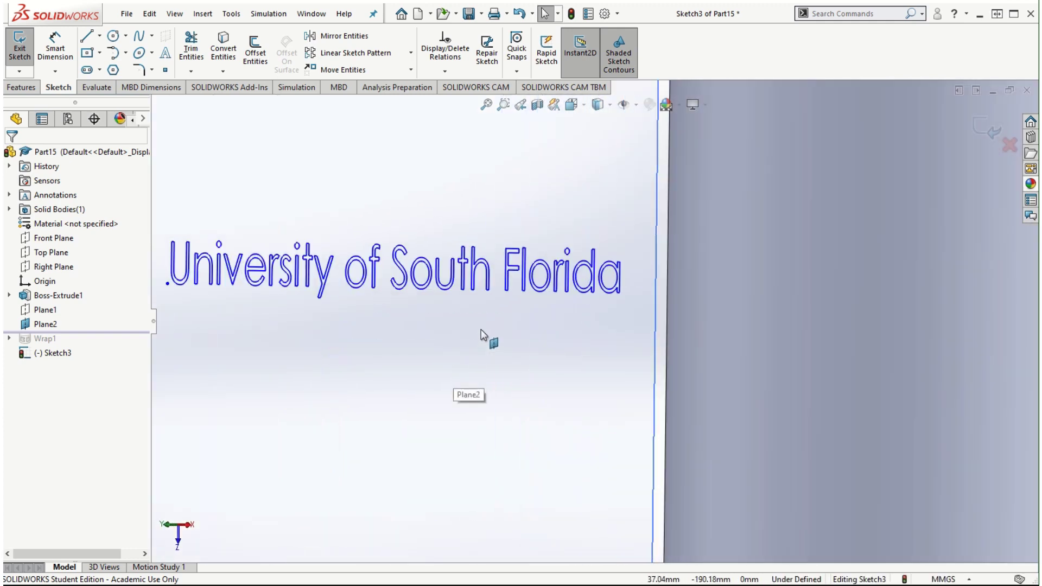
{"action": "scroll", "coordinate": [524, 348], "scroll_direction": "up", "scroll_amount": 2}
{"action": "mouse_move", "coordinate": [552, 365]}
{"action": "middle_mouse_down"}
{"action": "mouse_move", "coordinate": [605, 405]}
{"action": "mouse_move", "coordinate": [504, 400]}
{"action": "mouse_move", "coordinate": [614, 412]}
{"action": "mouse_move", "coordinate": [604, 420]}
{"action": "middle_mouse_up"}
{"action": "scroll", "coordinate": [817, 448], "scroll_direction": "up", "scroll_amount": 3}
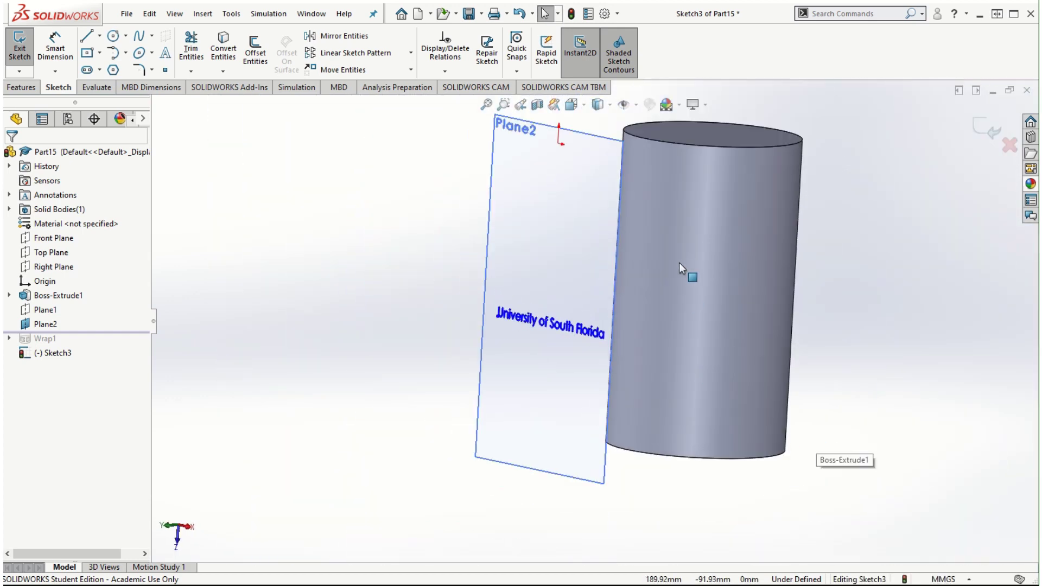
{"action": "scroll", "coordinate": [678, 263], "scroll_direction": "down", "scroll_amount": 2}
{"action": "key", "text": "ctrl+8"}
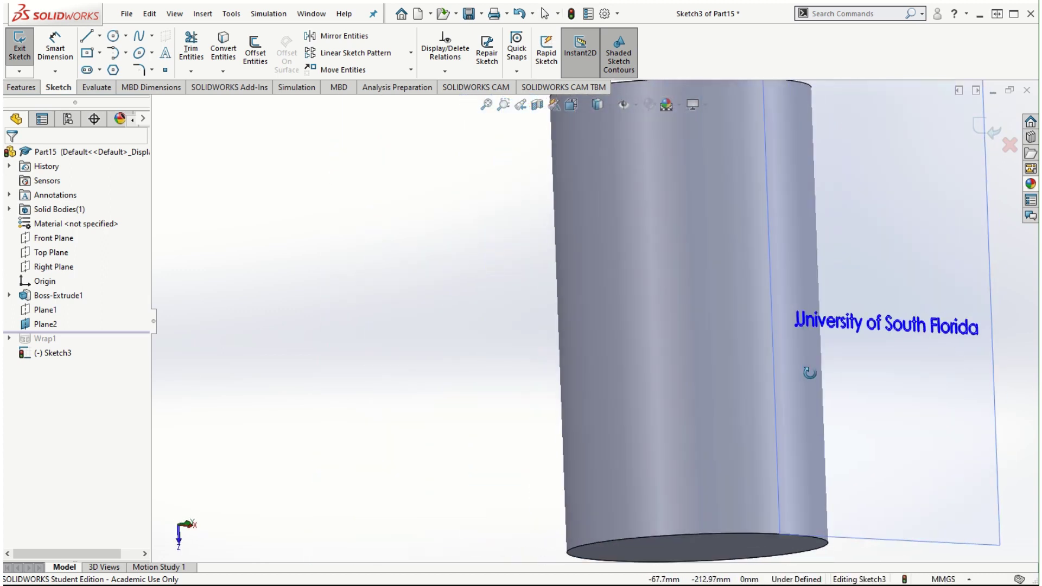
{"action": "left_click", "coordinate": [994, 131]}
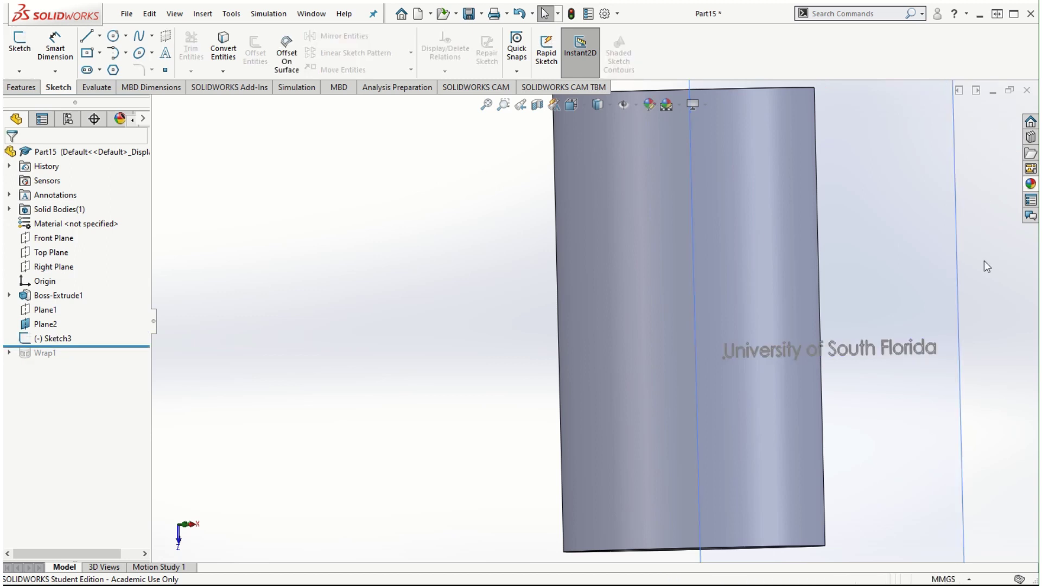
{"action": "scroll", "coordinate": [975, 265], "scroll_direction": "down", "scroll_amount": 2}
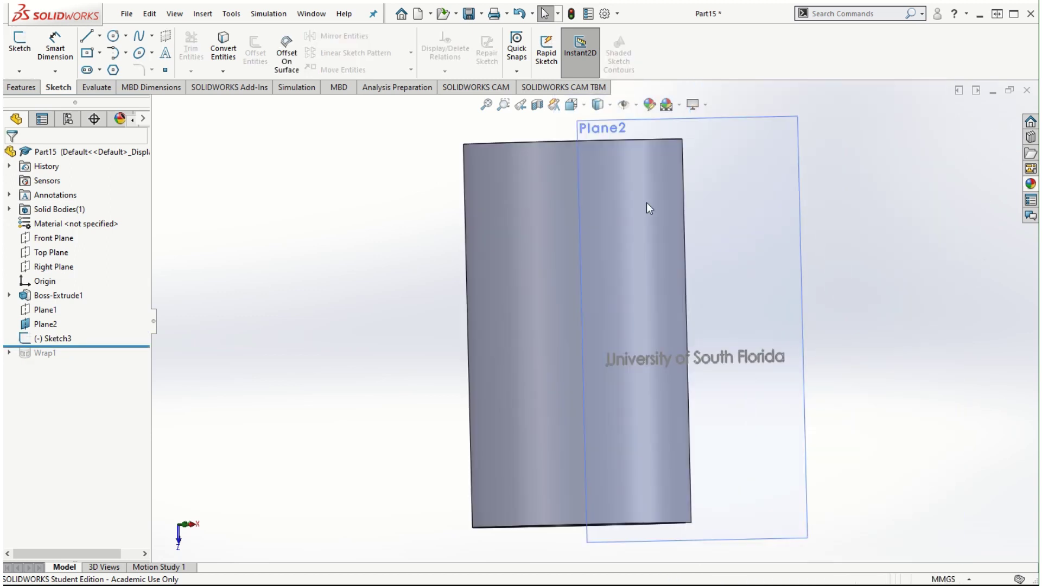
Wrap the text sketch onto the cylinder's curved face as an emboss with a thickness of 6 mm
{"action": "left_click", "coordinate": [23, 87]}
{"action": "left_click", "coordinate": [472, 37]}
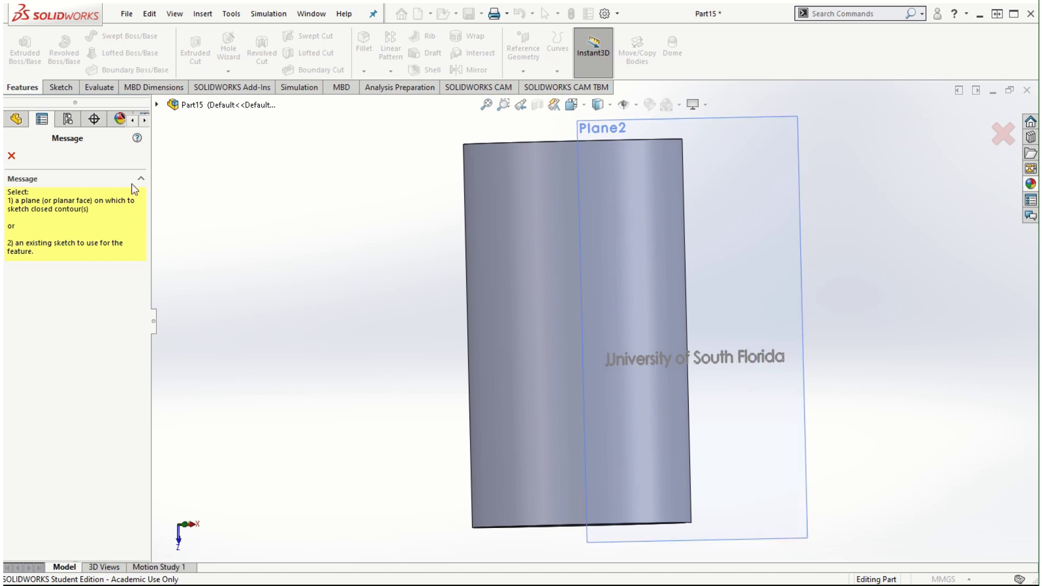
{"action": "left_click", "coordinate": [156, 105]}
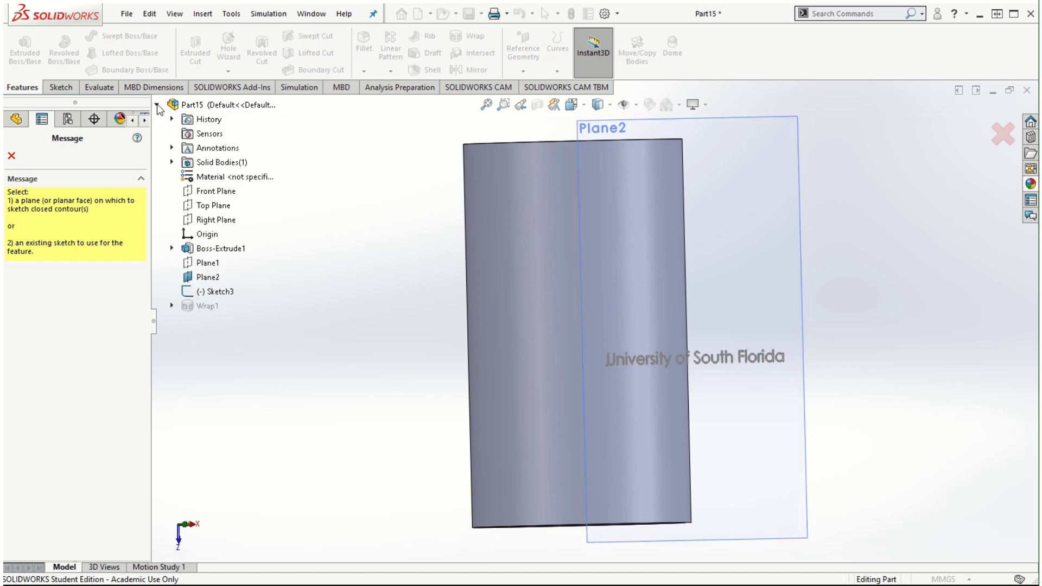
{"action": "left_click", "coordinate": [200, 293]}
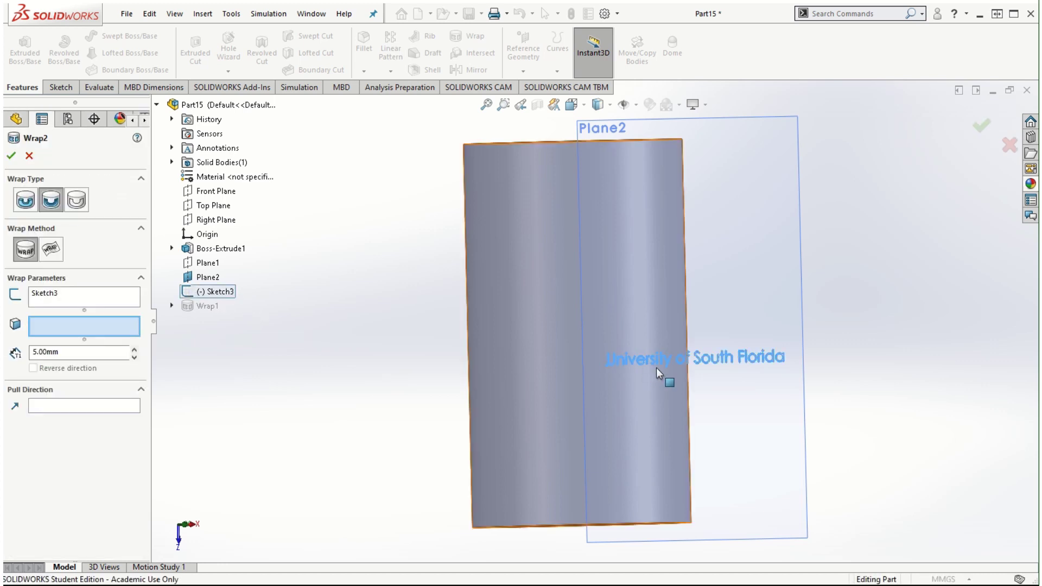
{"action": "left_click", "coordinate": [26, 202]}
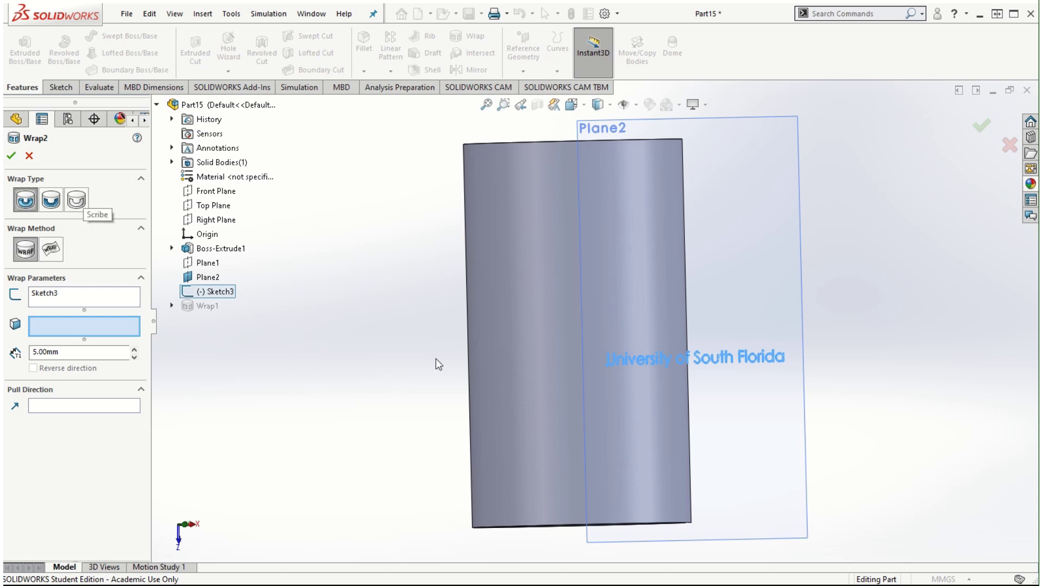
{"action": "left_click", "coordinate": [541, 218]}
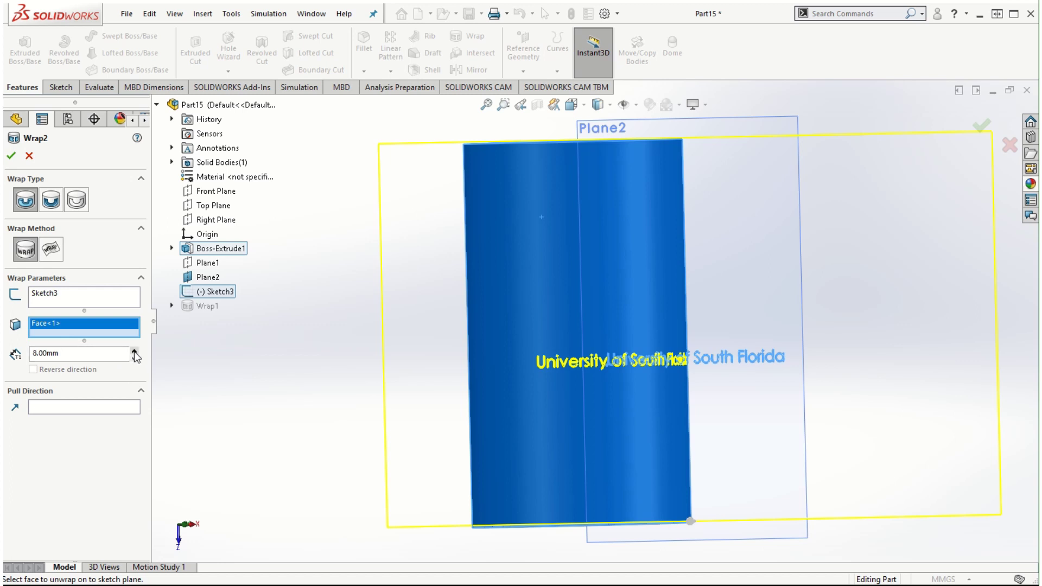
{"action": "left_click", "coordinate": [134, 358]}
{"action": "left_click", "coordinate": [12, 158]}
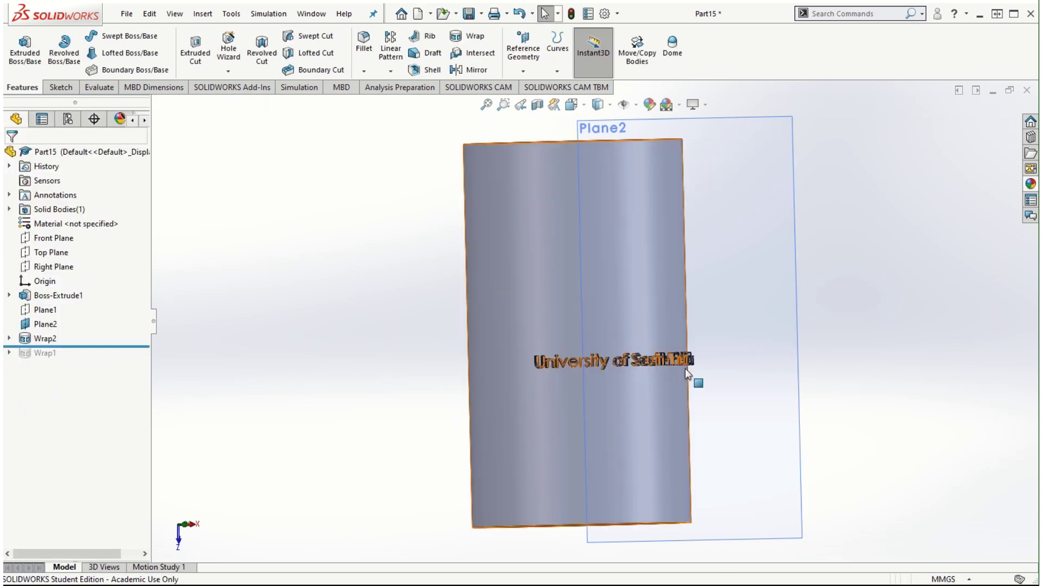
Hide Plane2, the plane carrying the text sketch
{"action": "key", "text": "f"}
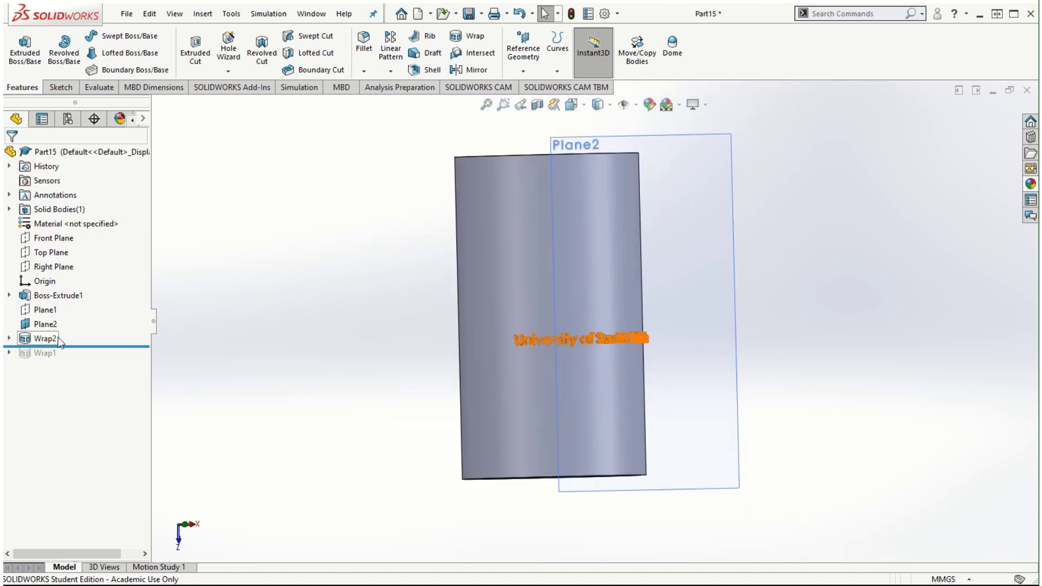
{"action": "left_click", "coordinate": [45, 324]}
{"action": "right_click", "coordinate": [46, 325]}
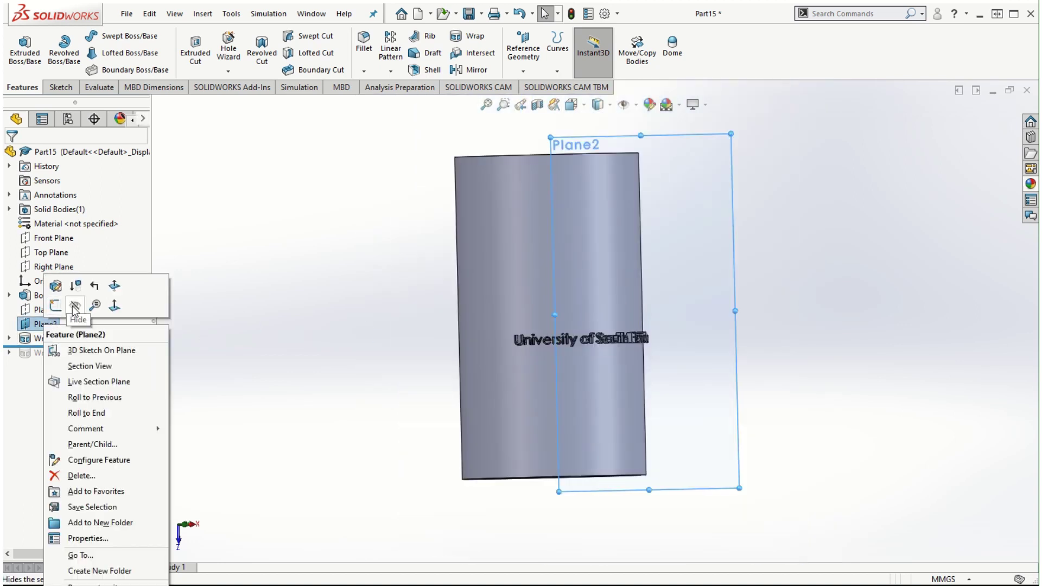
{"action": "left_click", "coordinate": [77, 305]}
Change the text wrap on the cylinder from emboss to deboss
{"action": "middle_click_drag", "start_coordinate": [686, 304], "coordinate": [676, 430]}
{"action": "scroll", "coordinate": [526, 421], "scroll_direction": "down", "scroll_amount": 10}
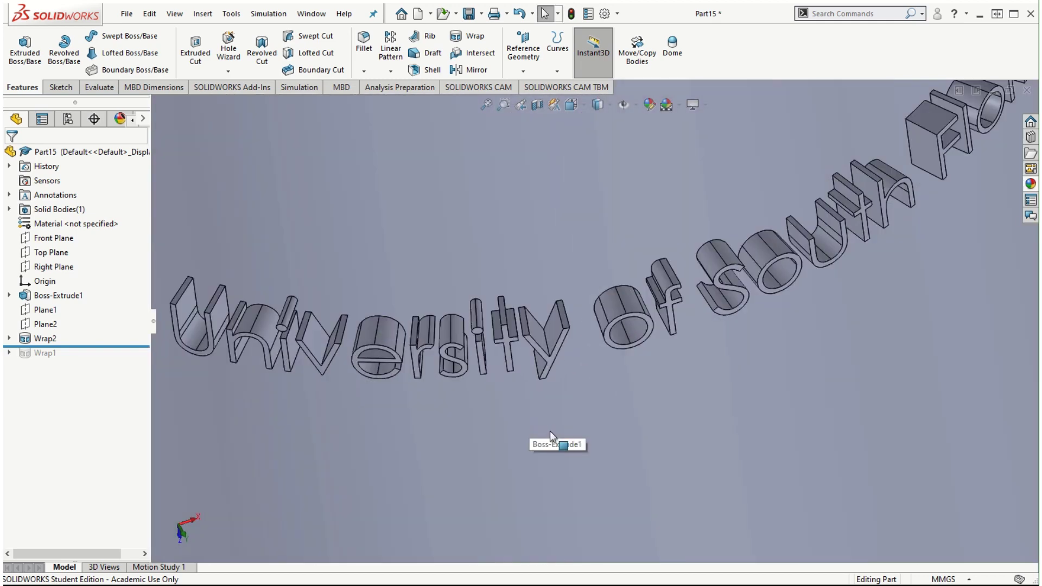
{"action": "scroll", "coordinate": [599, 409], "scroll_direction": "up", "scroll_amount": 5}
{"action": "middle_click_drag", "start_coordinate": [796, 421], "coordinate": [911, 295]}
{"action": "middle_click_drag", "start_coordinate": [649, 410], "coordinate": [520, 150]}
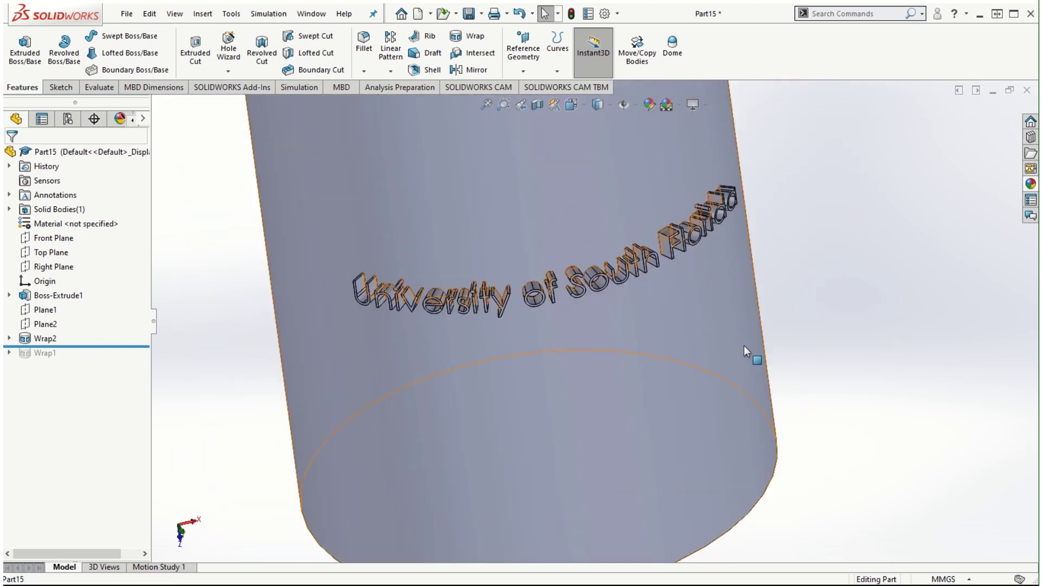
{"action": "right_click", "coordinate": [43, 338]}
{"action": "left_click", "coordinate": [55, 297]}
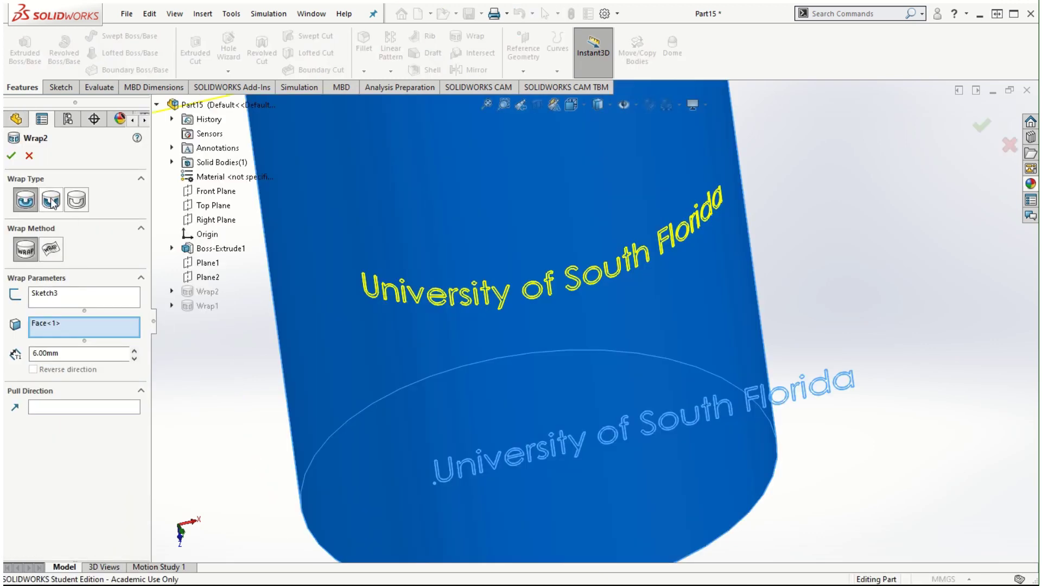
{"action": "left_click", "coordinate": [51, 201]}
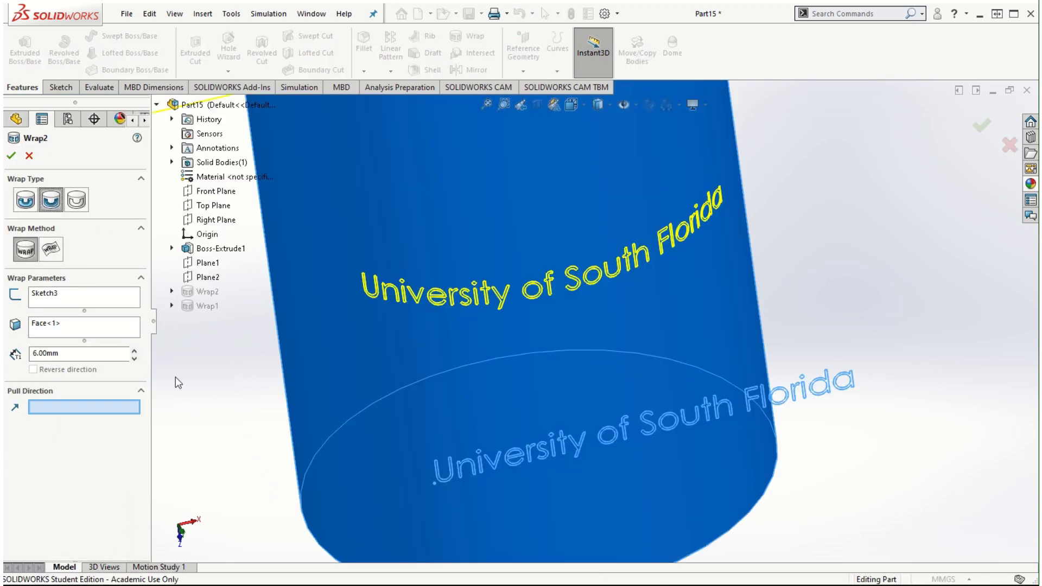
{"action": "left_click", "coordinate": [11, 156]}
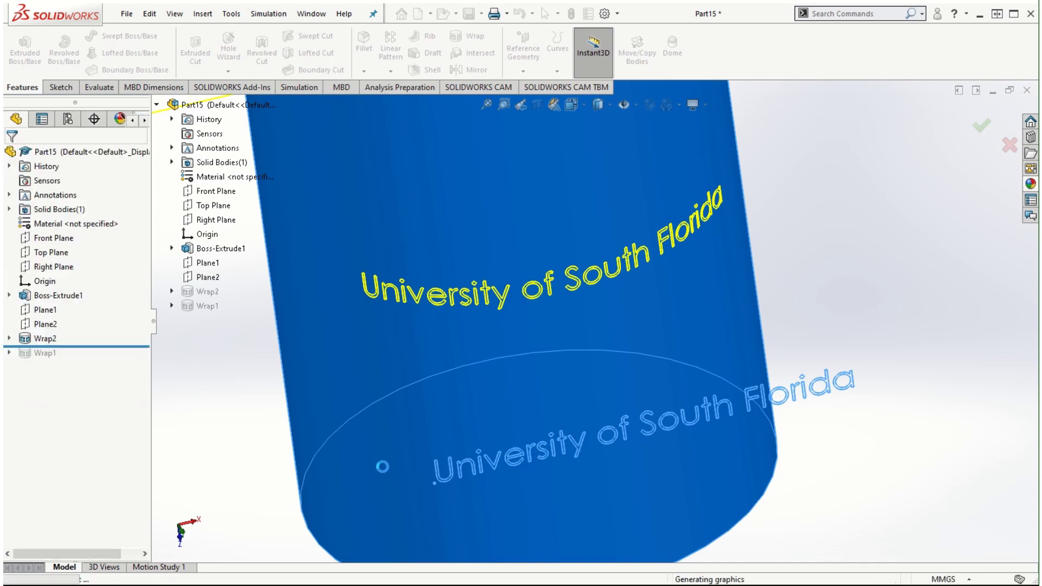
Examine the debossed lettering on the cylinder from several angles, including the cylinder's end face
{"action": "scroll", "coordinate": [511, 386], "scroll_direction": "down", "scroll_amount": 8}
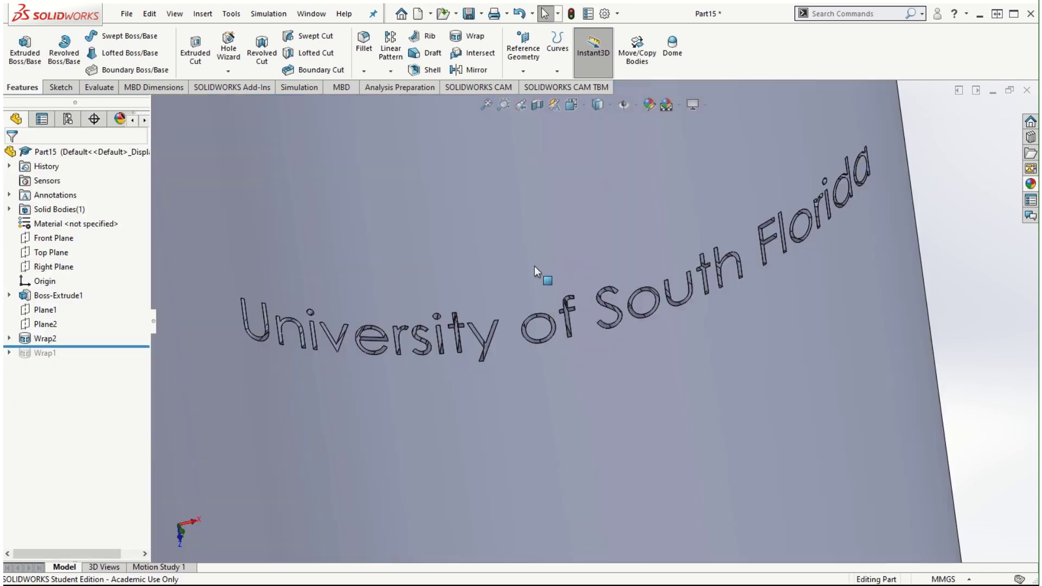
{"action": "middle_click_drag", "start_coordinate": [512, 384], "coordinate": [561, 170]}
{"action": "scroll", "coordinate": [584, 350], "scroll_direction": "up", "scroll_amount": 5}
{"action": "scroll", "coordinate": [736, 369], "scroll_direction": "up", "scroll_amount": 3}
{"action": "scroll", "coordinate": [722, 358], "scroll_direction": "down", "scroll_amount": 3}
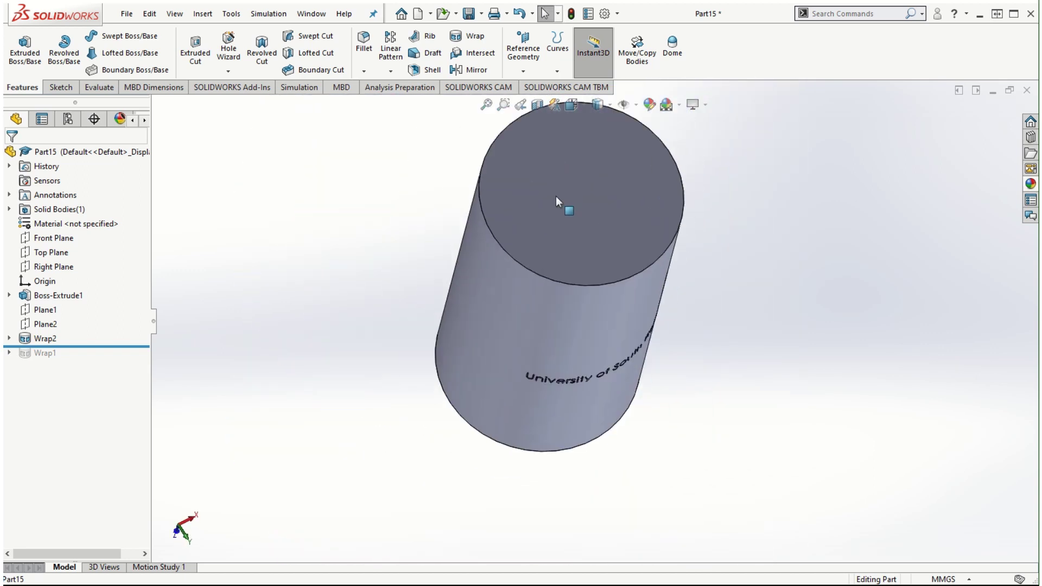
{"action": "middle_click_drag", "start_coordinate": [636, 409], "coordinate": [629, 407]}
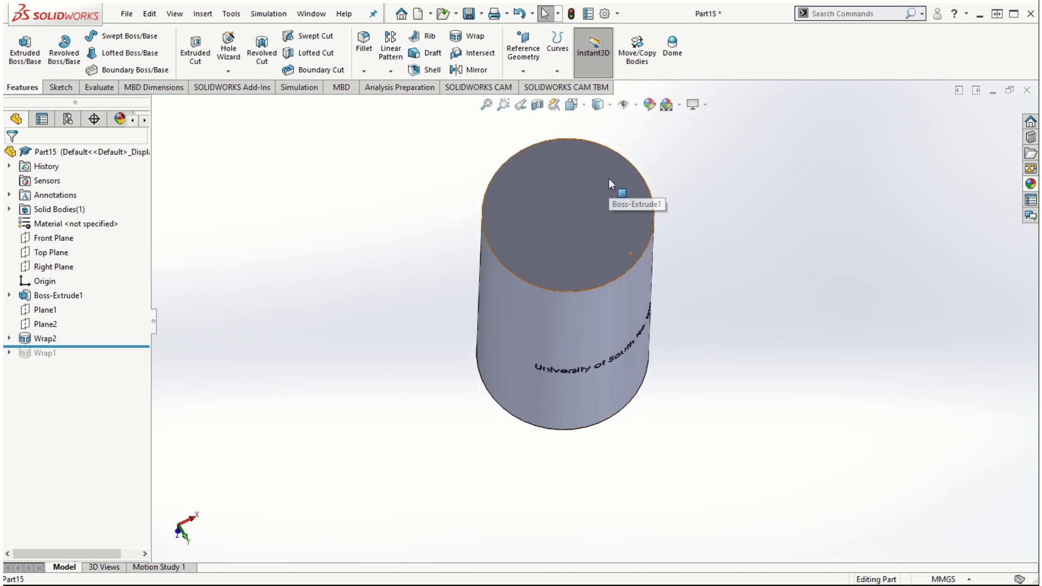
{"action": "middle_click_drag", "start_coordinate": [611, 186], "coordinate": [571, 266]}
Try to shell the debossed cylinder with a 3 mm wall thickness, removing its upper end face
{"action": "left_click", "coordinate": [569, 262]}
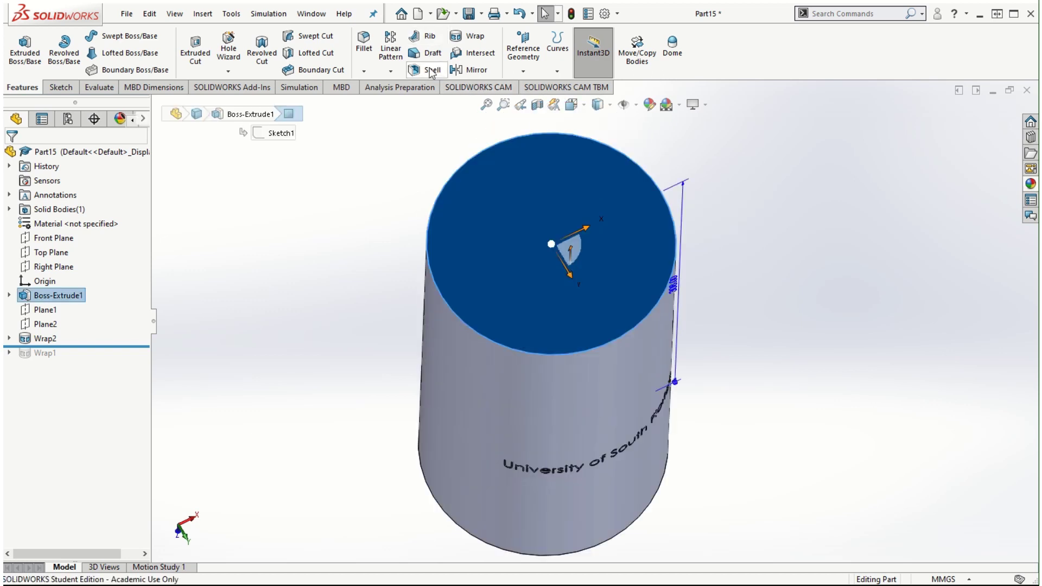
{"action": "left_click", "coordinate": [432, 70]}
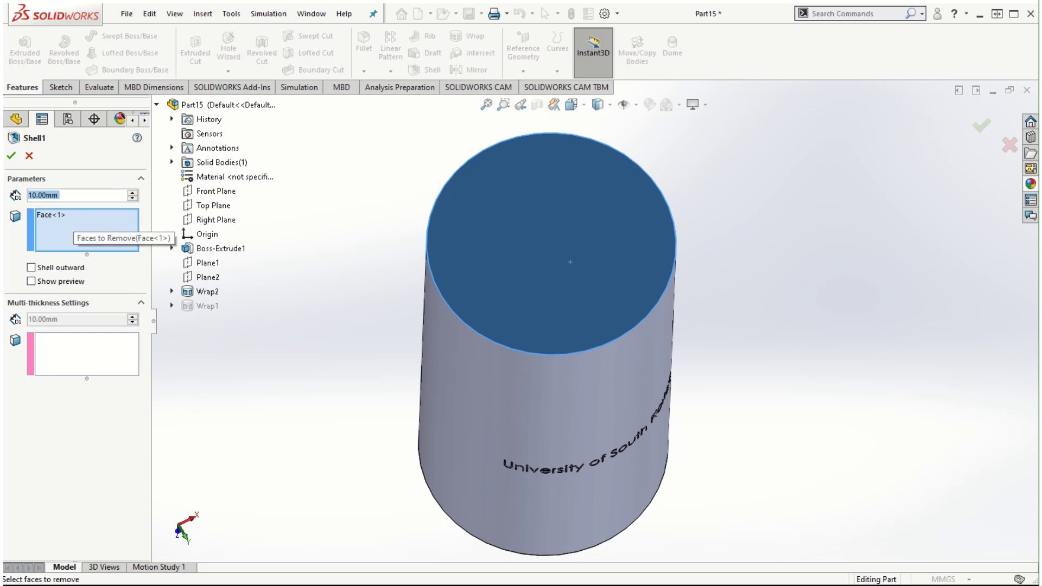
{"action": "type", "text": "3"}
{"action": "key", "text": "Return"}
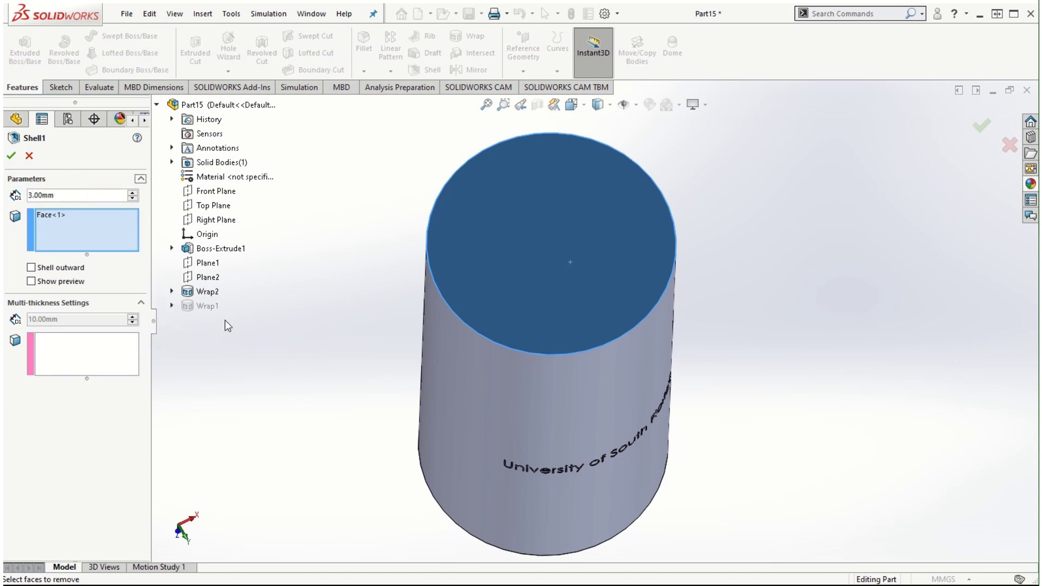
{"action": "left_click", "coordinate": [11, 156]}
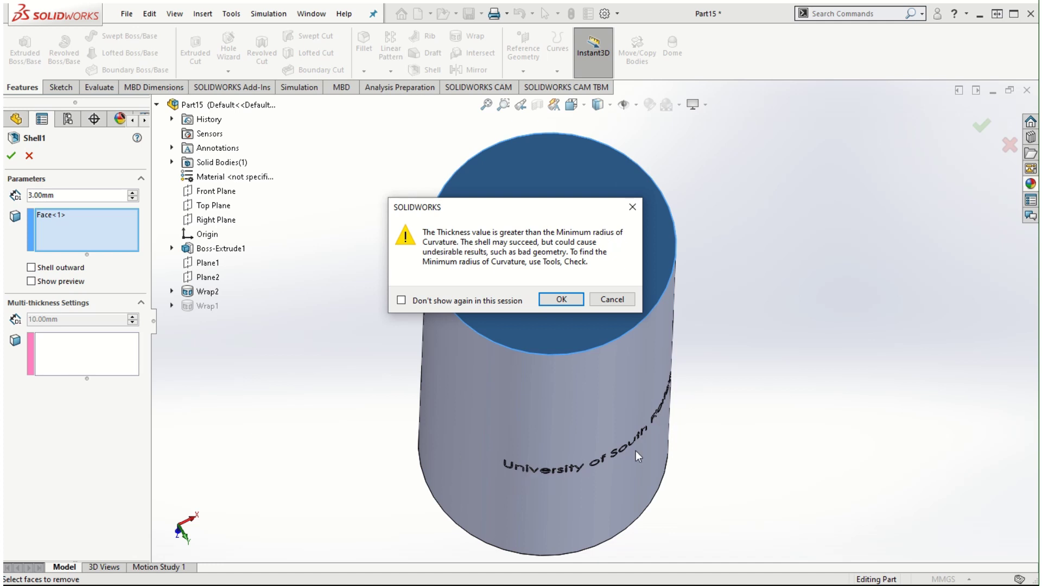
{"action": "left_click", "coordinate": [612, 302]}
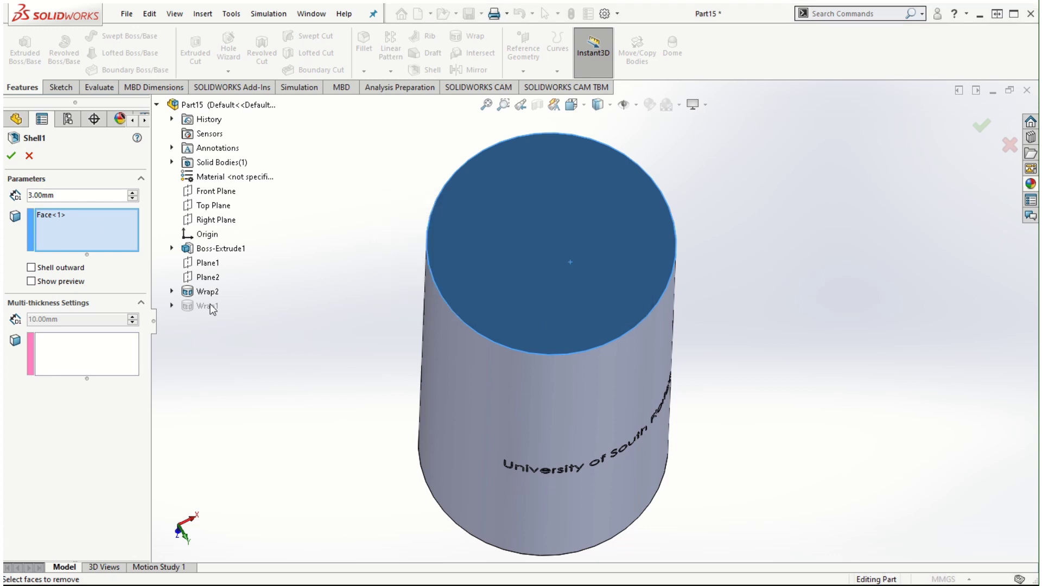
{"action": "left_click", "coordinate": [29, 156]}
Change the text wrap on the cylinder to the Scribe type
{"action": "right_click", "coordinate": [47, 337]}
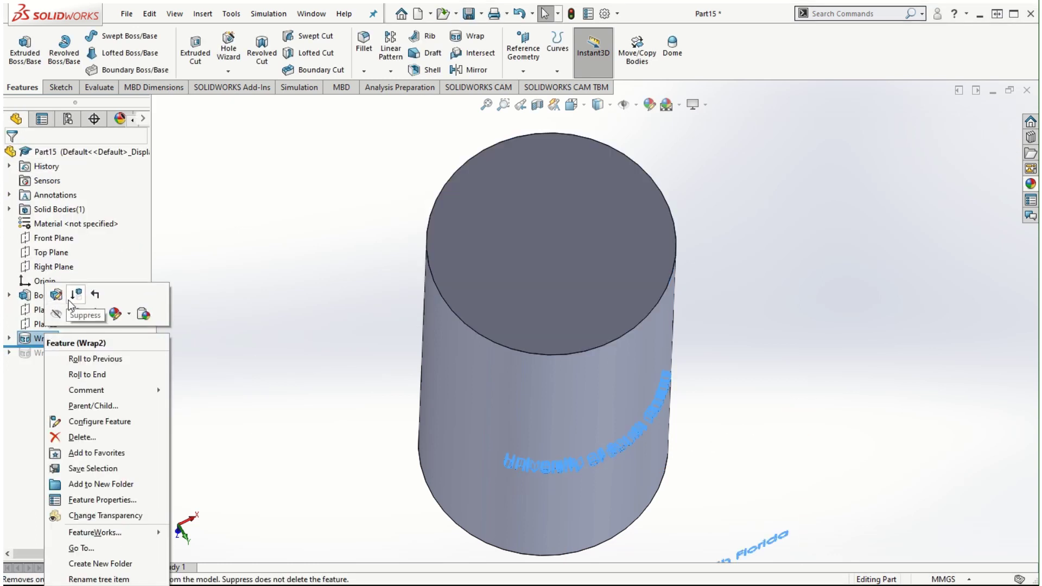
{"action": "left_click", "coordinate": [56, 294]}
{"action": "left_click", "coordinate": [76, 200]}
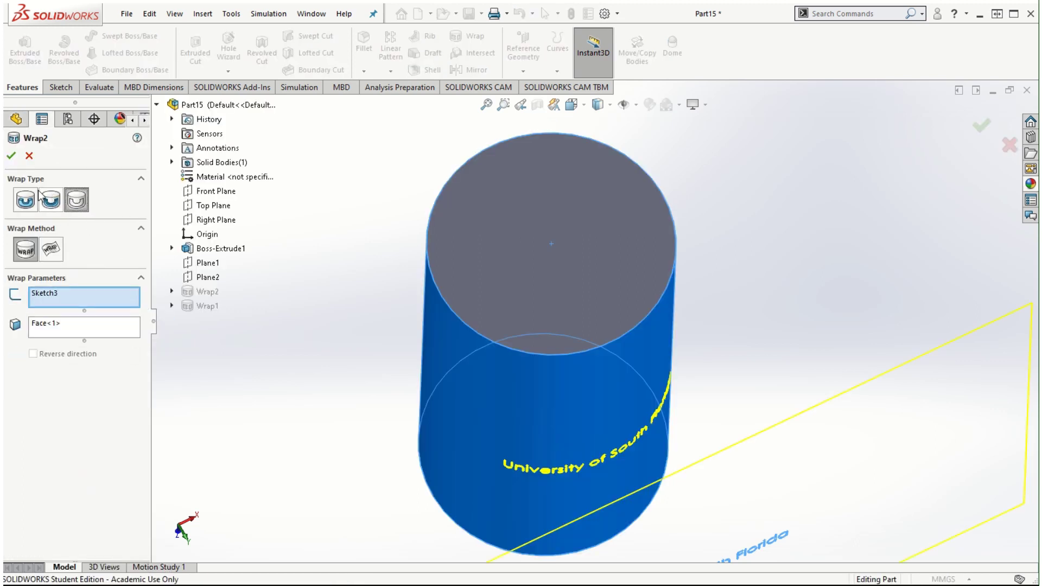
{"action": "left_click", "coordinate": [12, 157]}
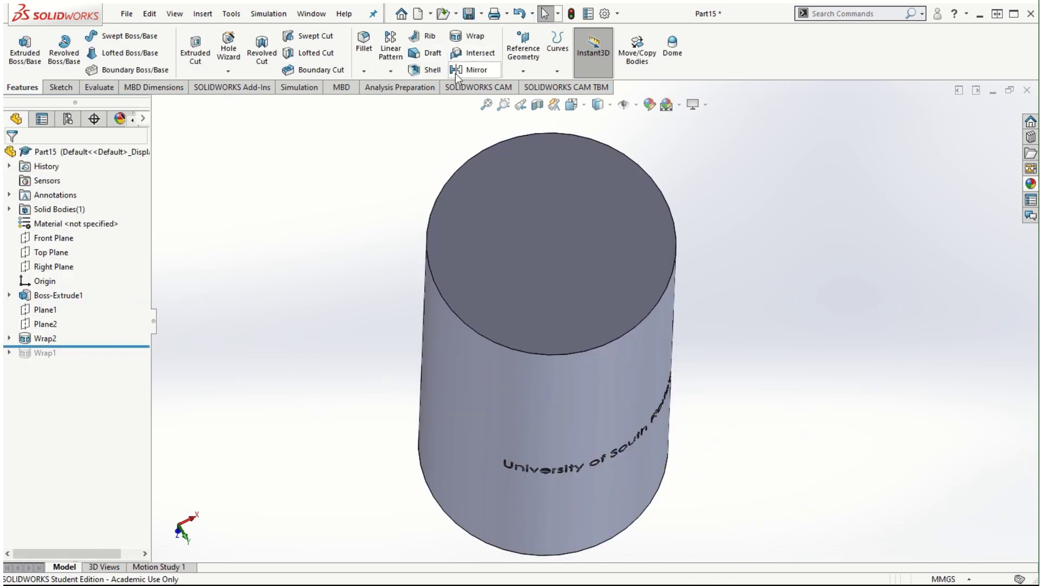
Shell the cylinder to a 3 mm wall thickness, removing its upper end face
{"action": "left_click", "coordinate": [433, 70]}
{"action": "left_click", "coordinate": [534, 247]}
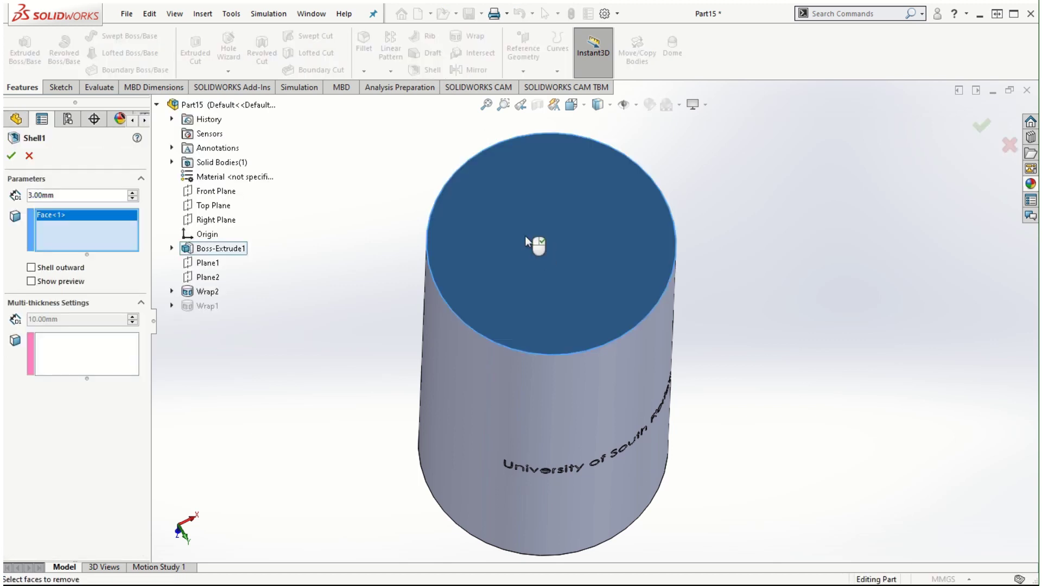
{"action": "left_click", "coordinate": [11, 155]}
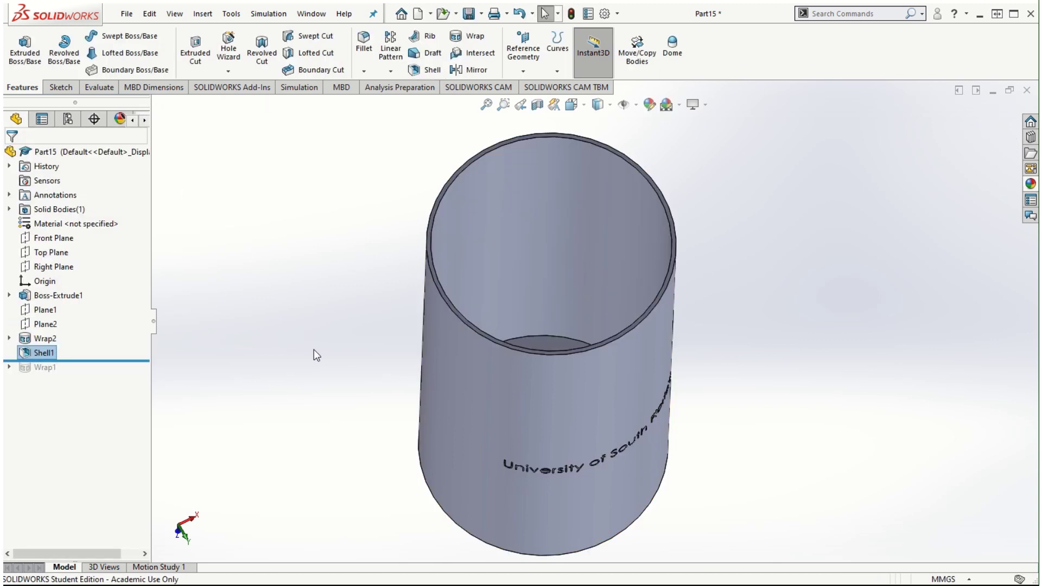
{"action": "middle_click_drag", "start_coordinate": [810, 372], "coordinate": [756, 281]}
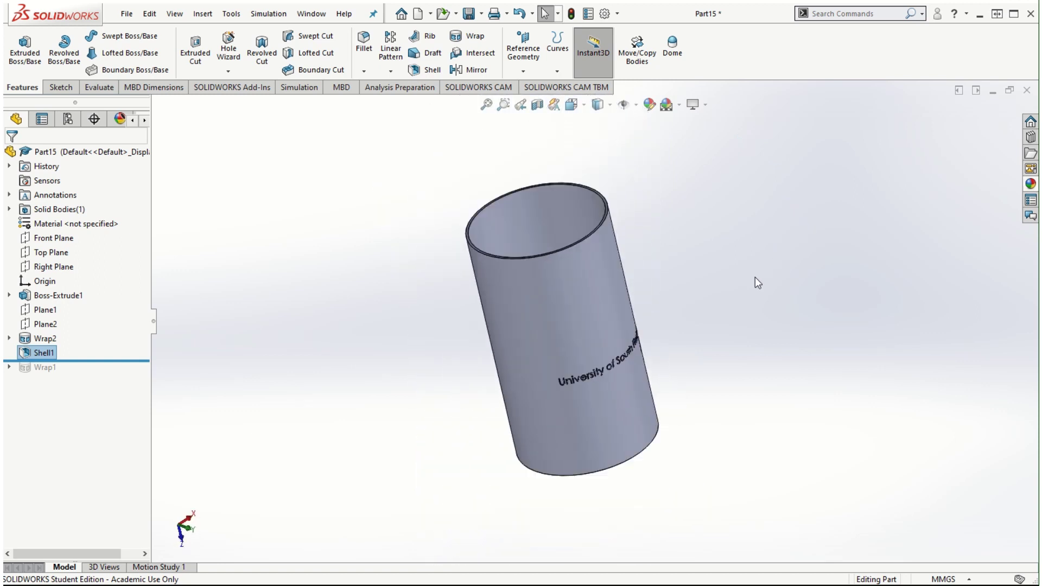
{"action": "middle_click_drag", "start_coordinate": [678, 295], "coordinate": [672, 428]}
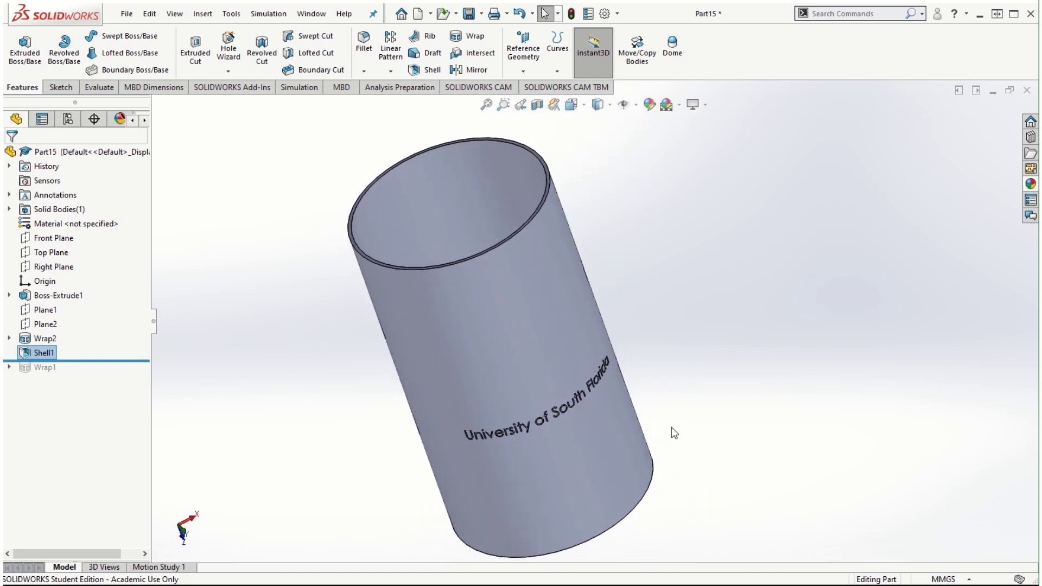